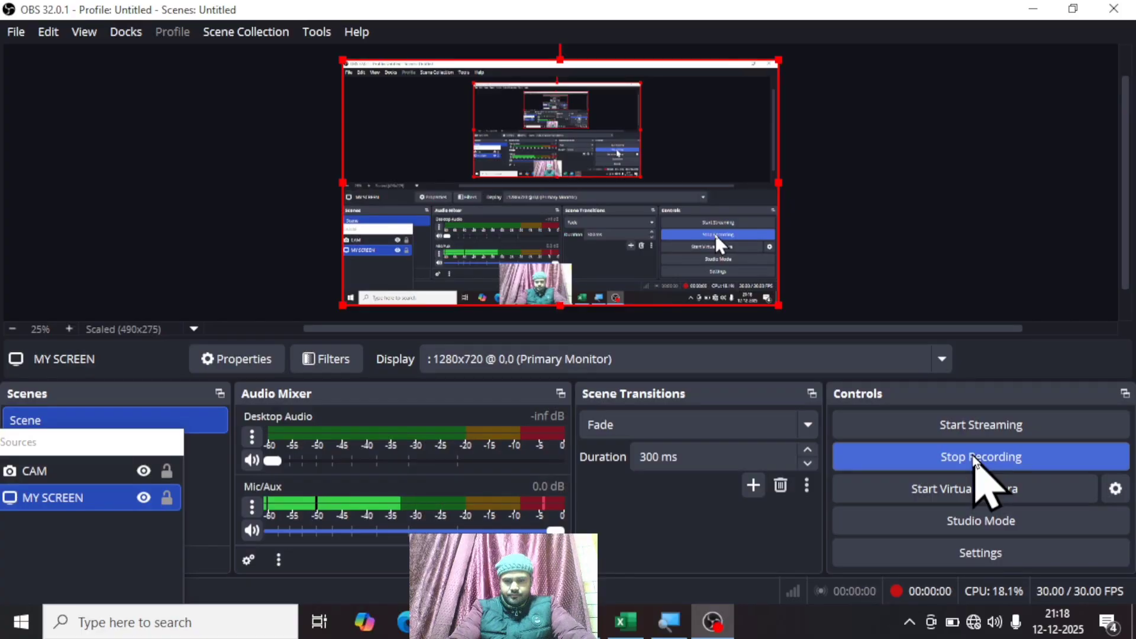
Step: Switch to the blank Excel workbook and review the Sort & Filter and Find & Select options
click(638, 631)
click(772, 408)
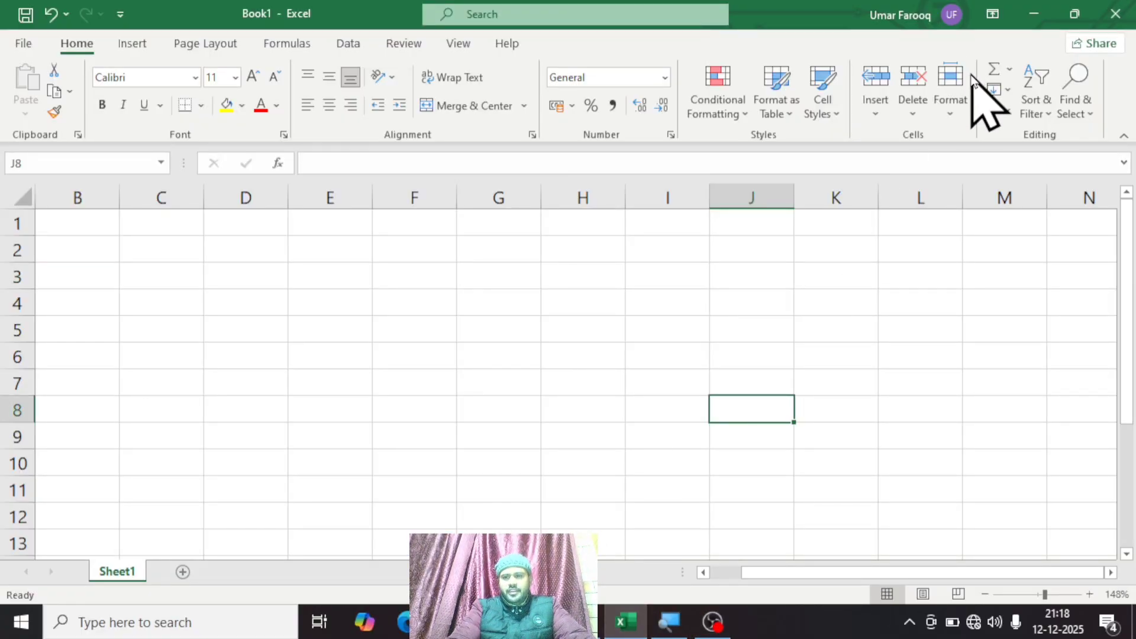
click(1037, 110)
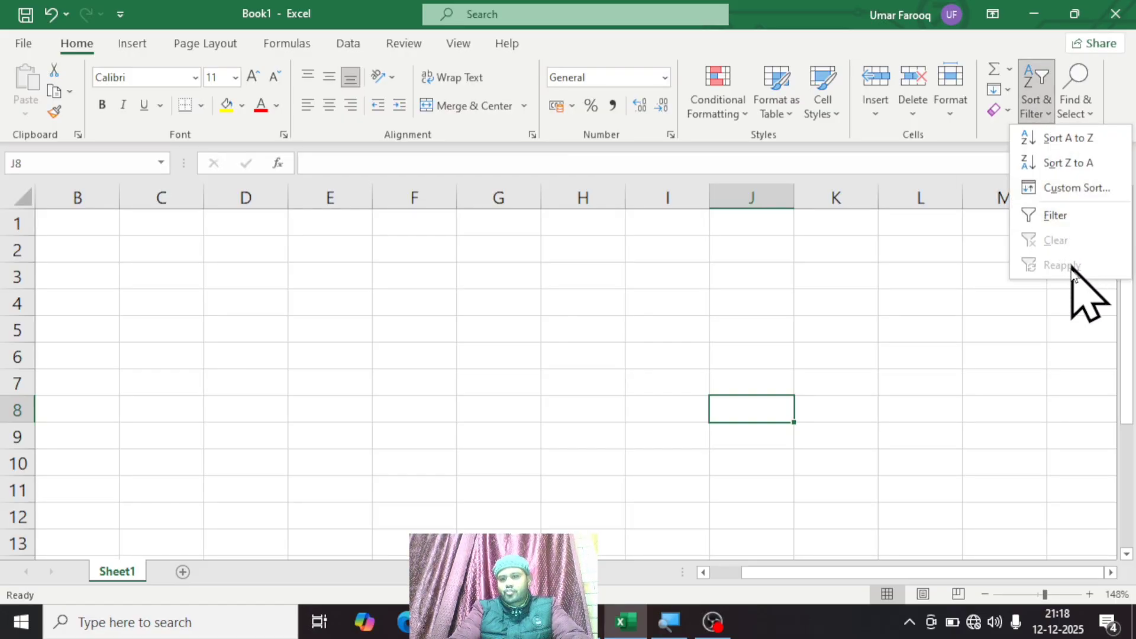
click(968, 307)
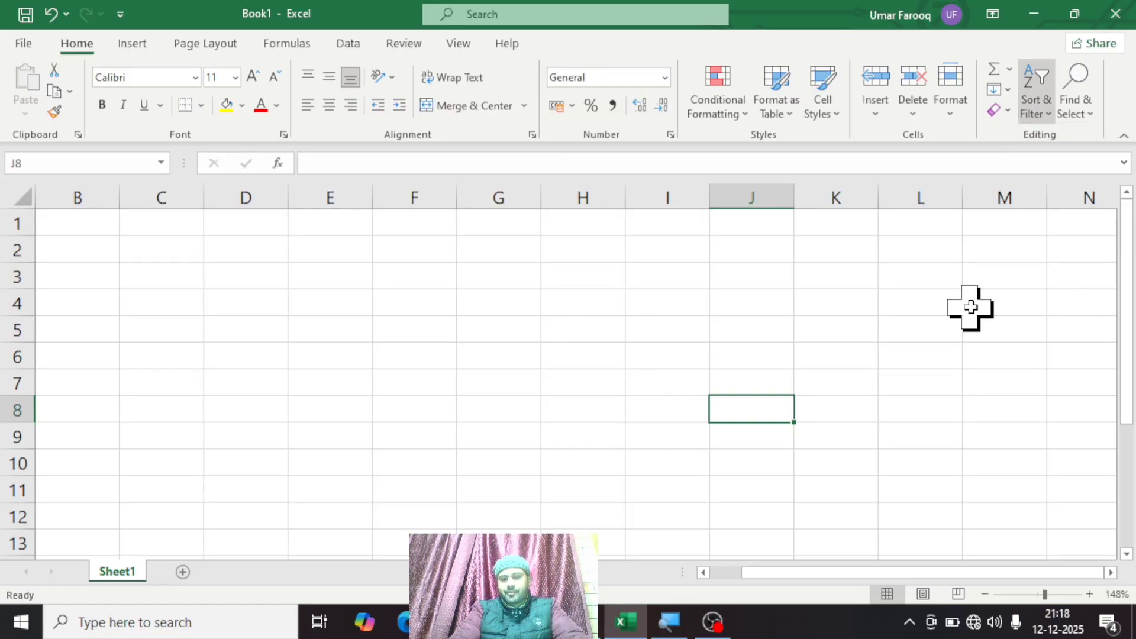
click(1074, 110)
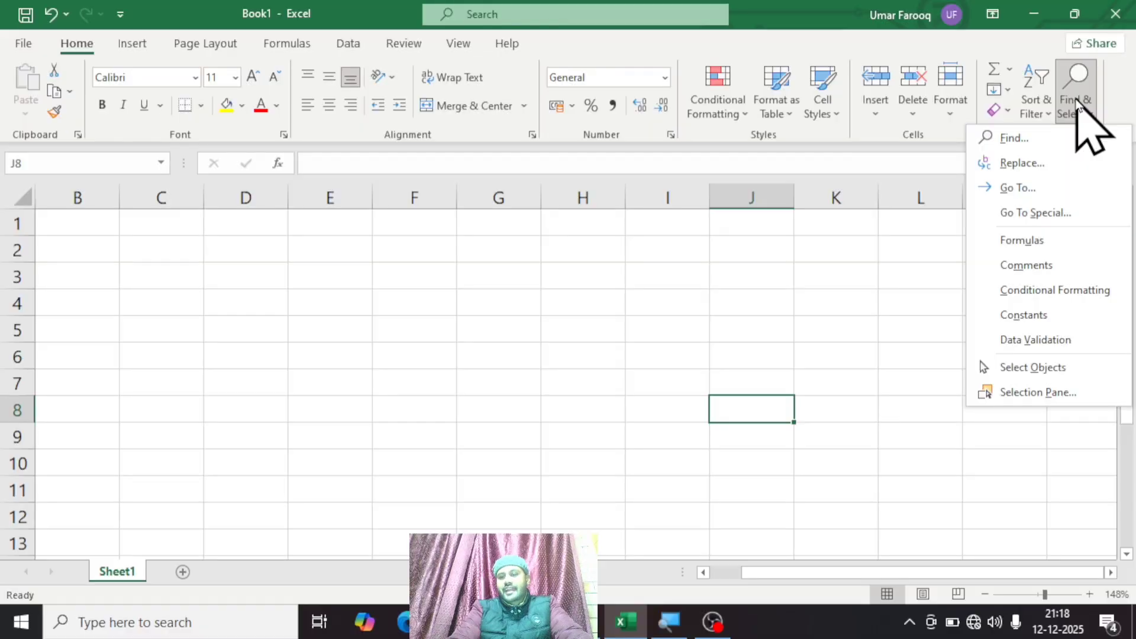
click(705, 264)
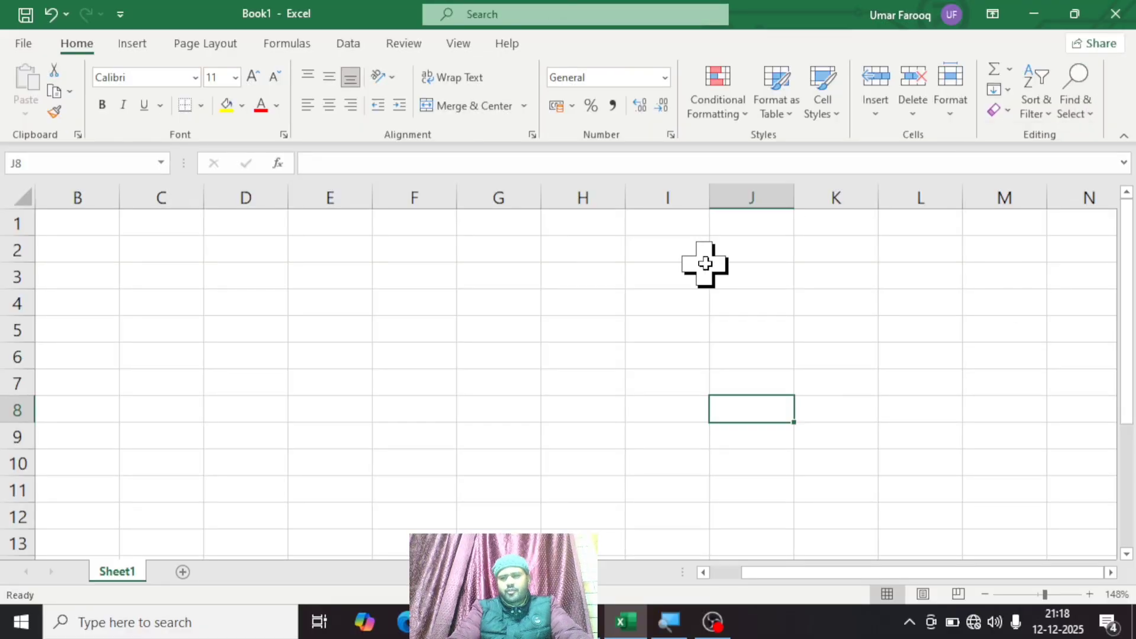
Step: Enter the numbers 746, 125, 415, 614 and 784 down column H in cells H3 to H7
click(599, 278)
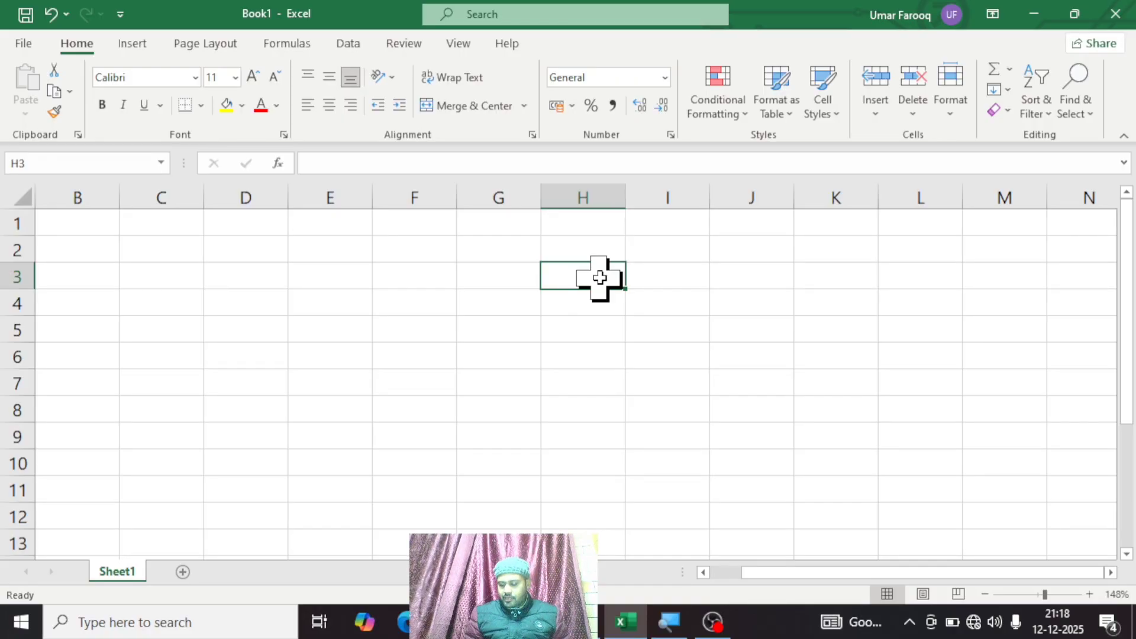
text(746)
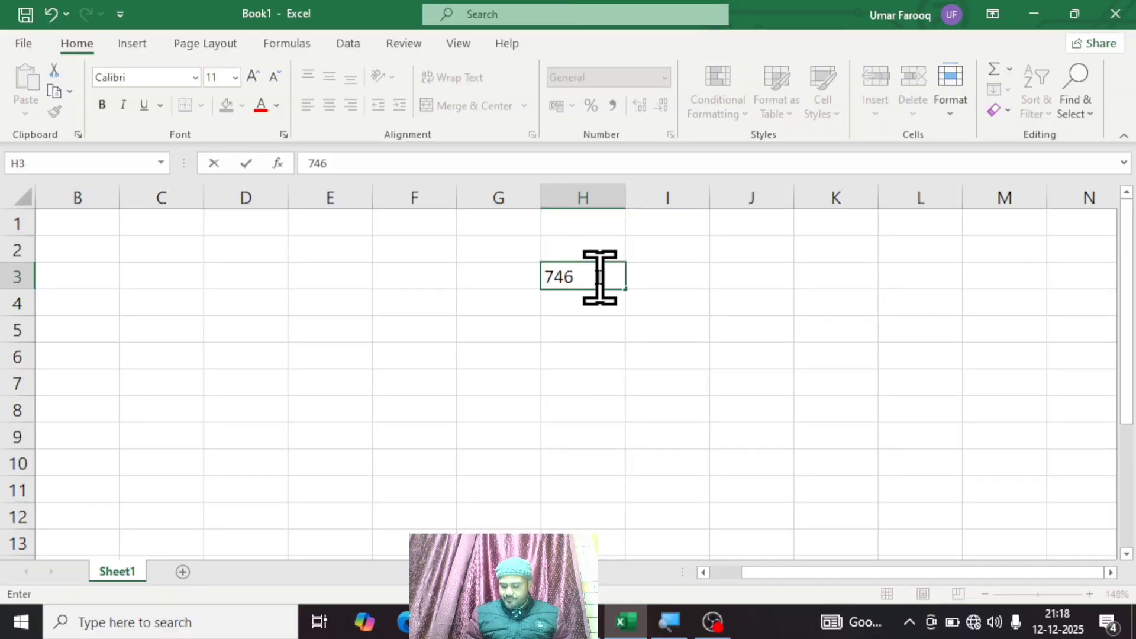
key(Return)
text(125)
key(Return)
text(415)
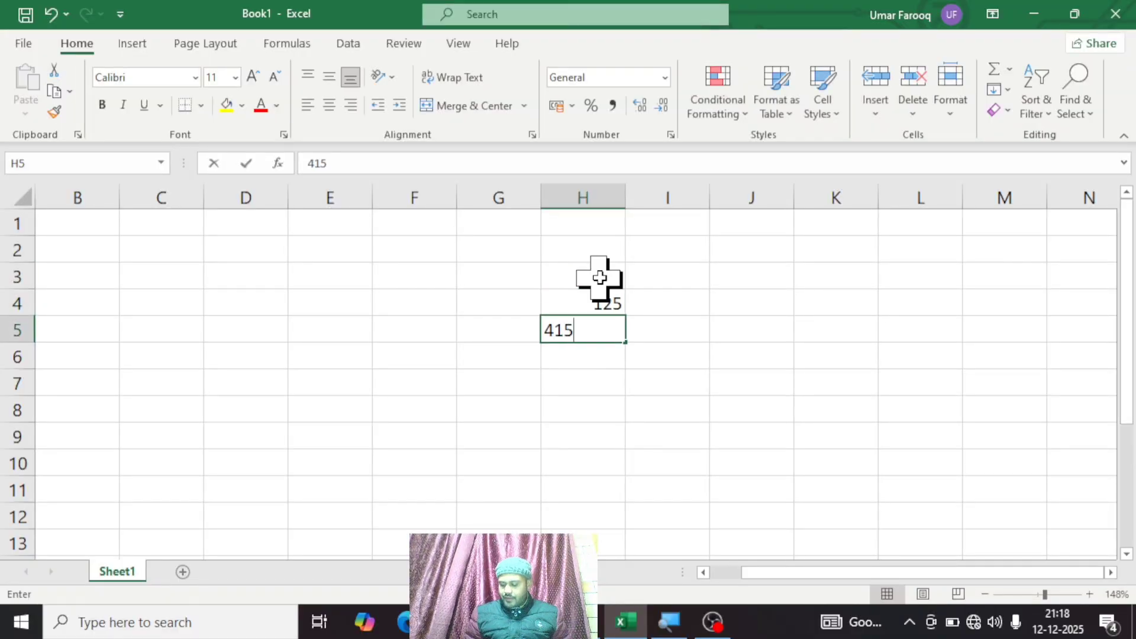
key(Return)
text(614)
key(Return)
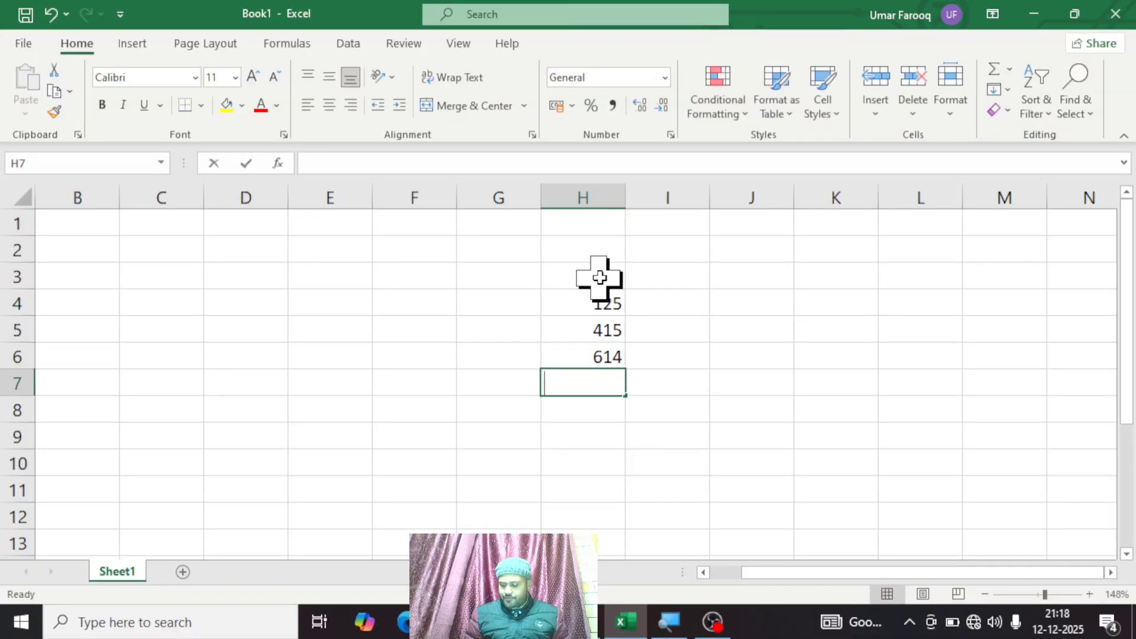
text(784)
key(Return)
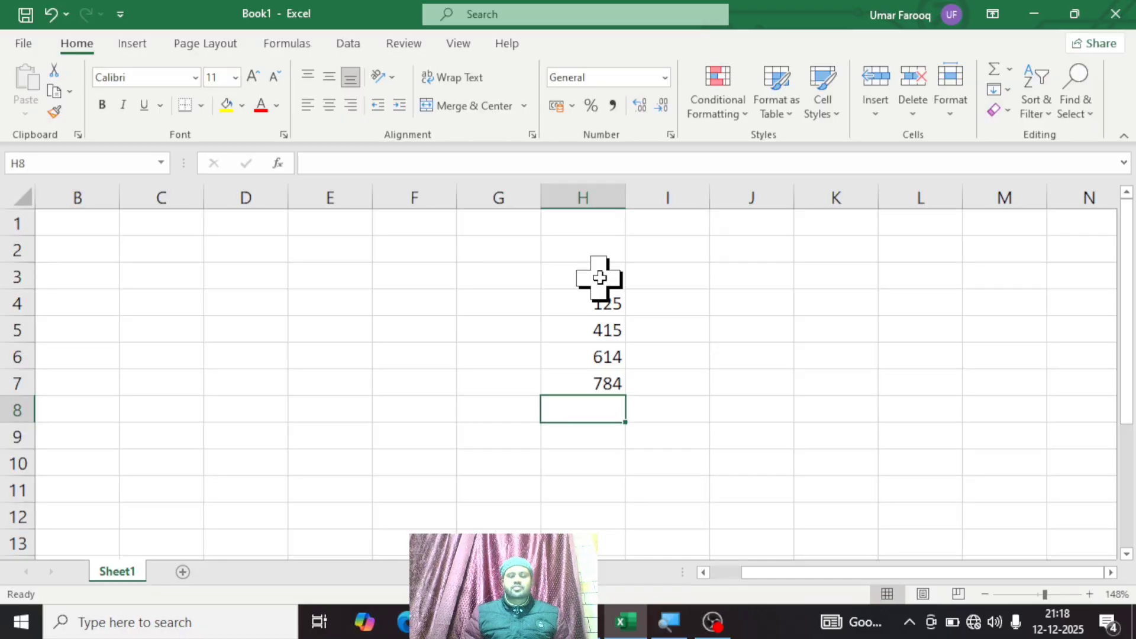
click(756, 357)
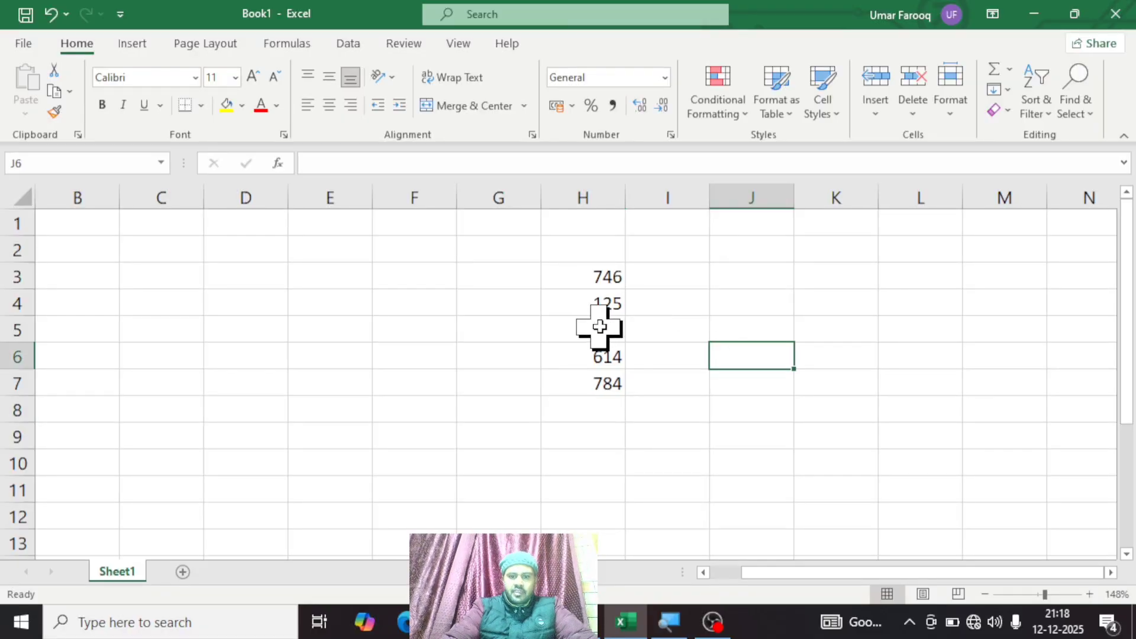
drag(597, 281, 616, 393)
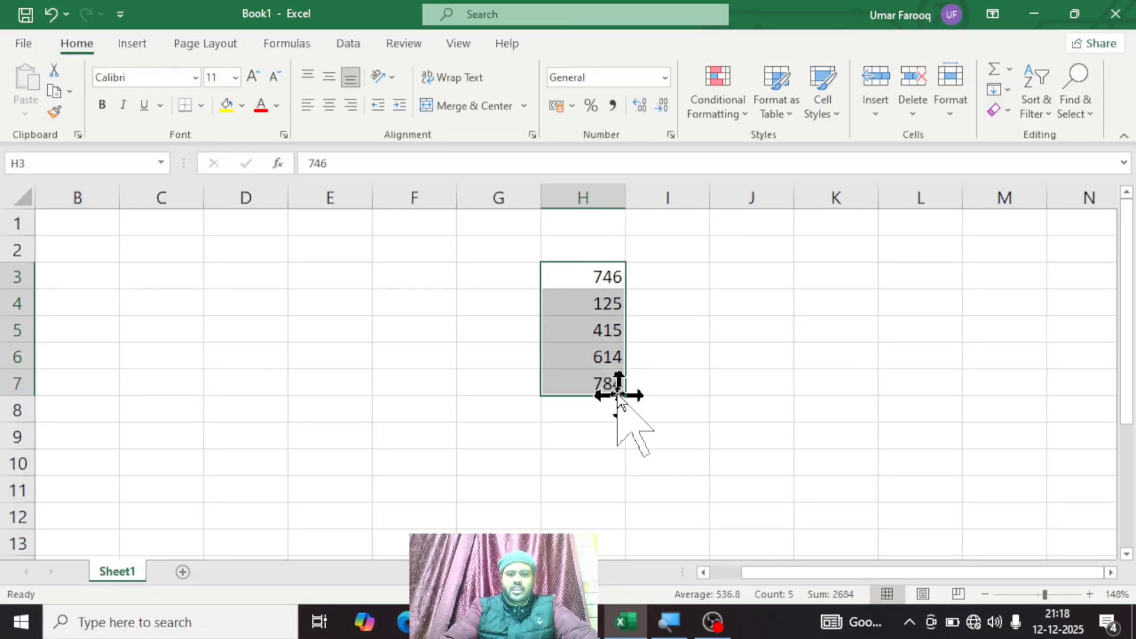
click(722, 348)
Step: Extend the column H list with 111, 14, 111, 178 and 111 in cells H8 to H12
click(601, 416)
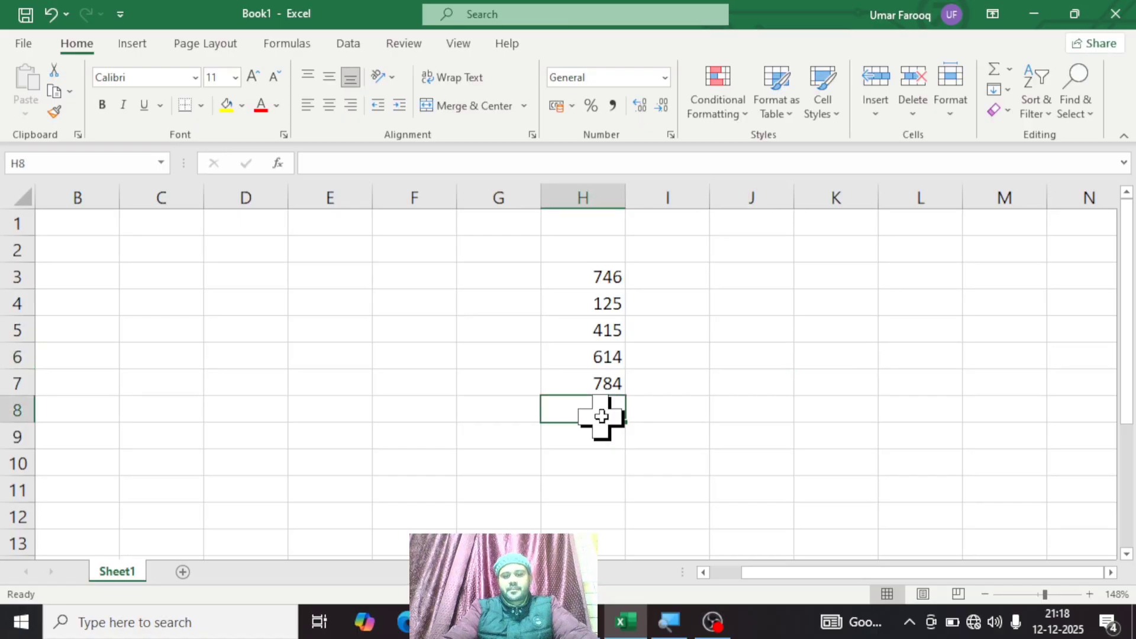
text(111)
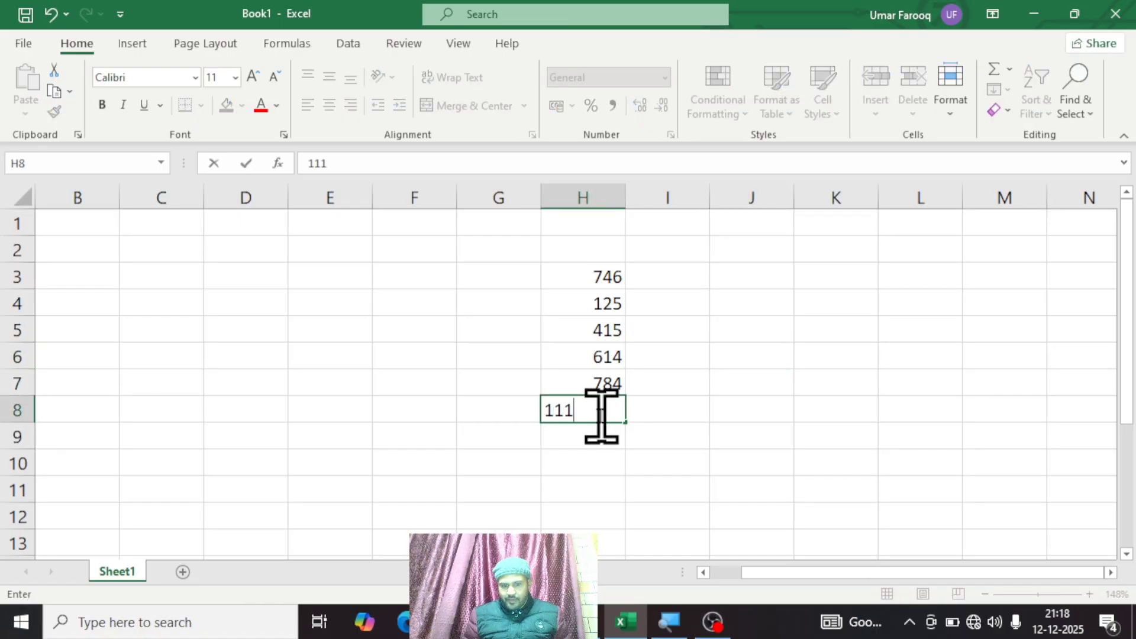
key(Return)
text(114)
key(Return)
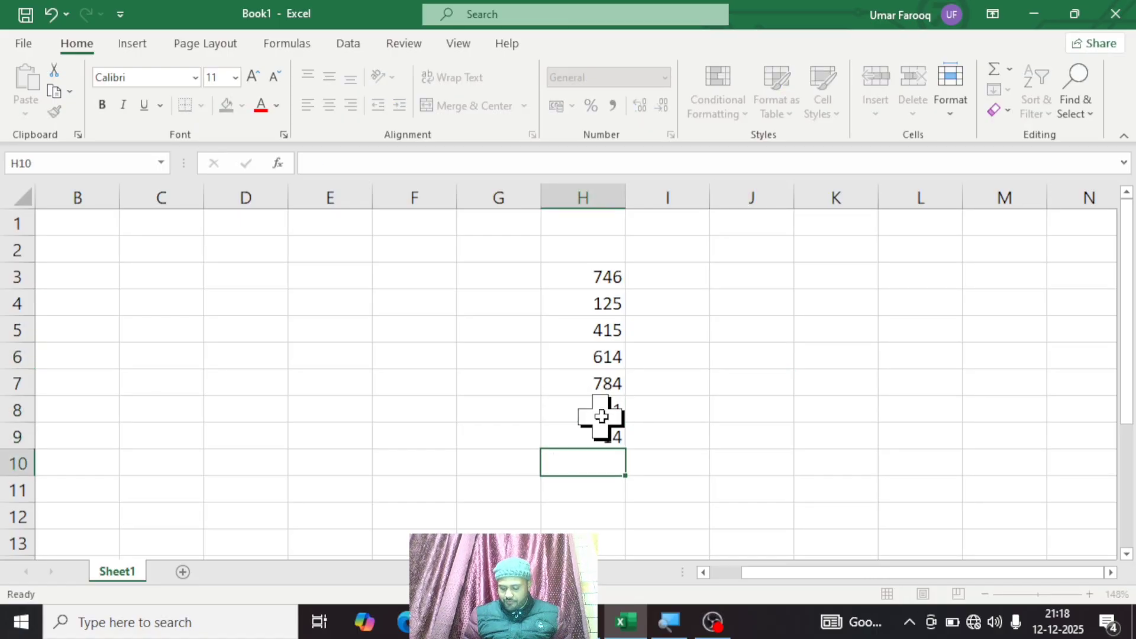
text(111)
key(Return)
text(178)
key(Return)
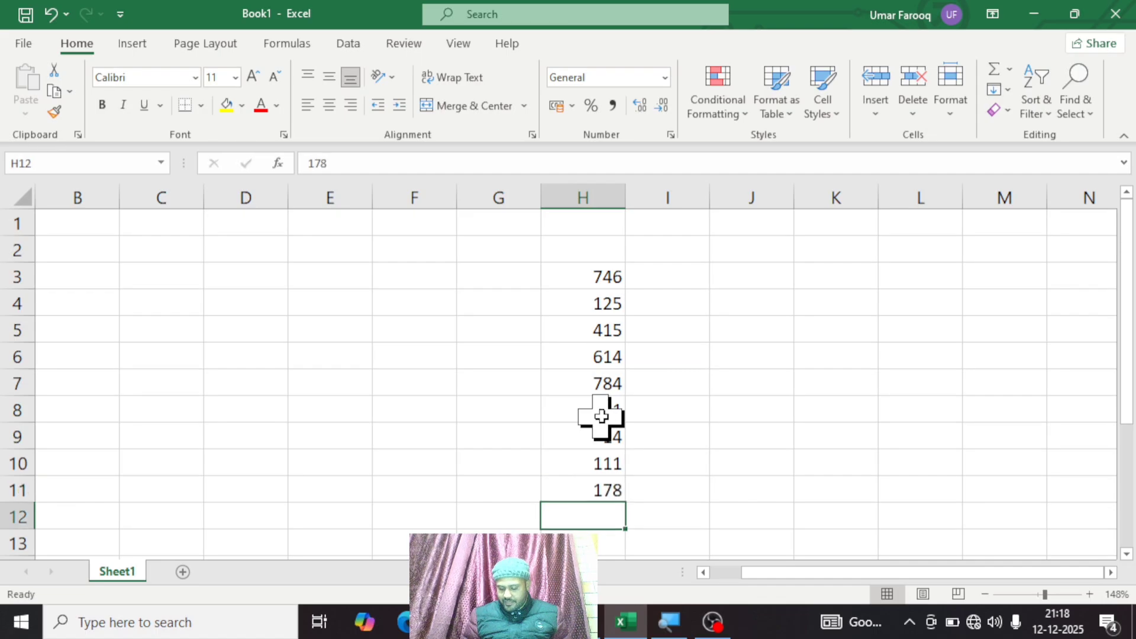
text(111)
key(Return)
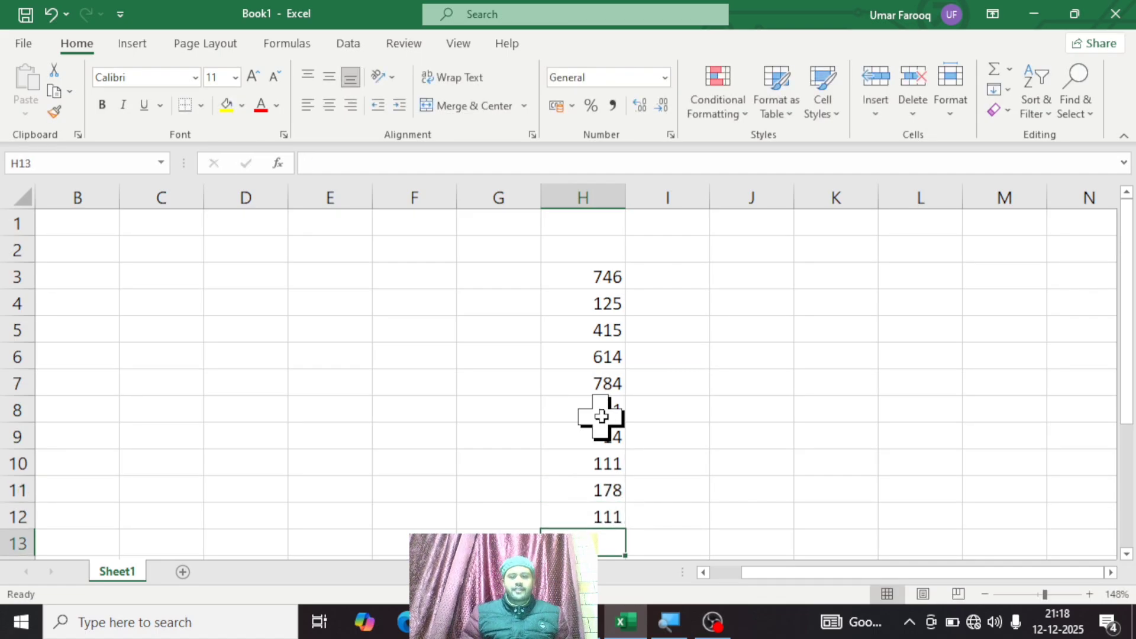
click(632, 410)
click(597, 416)
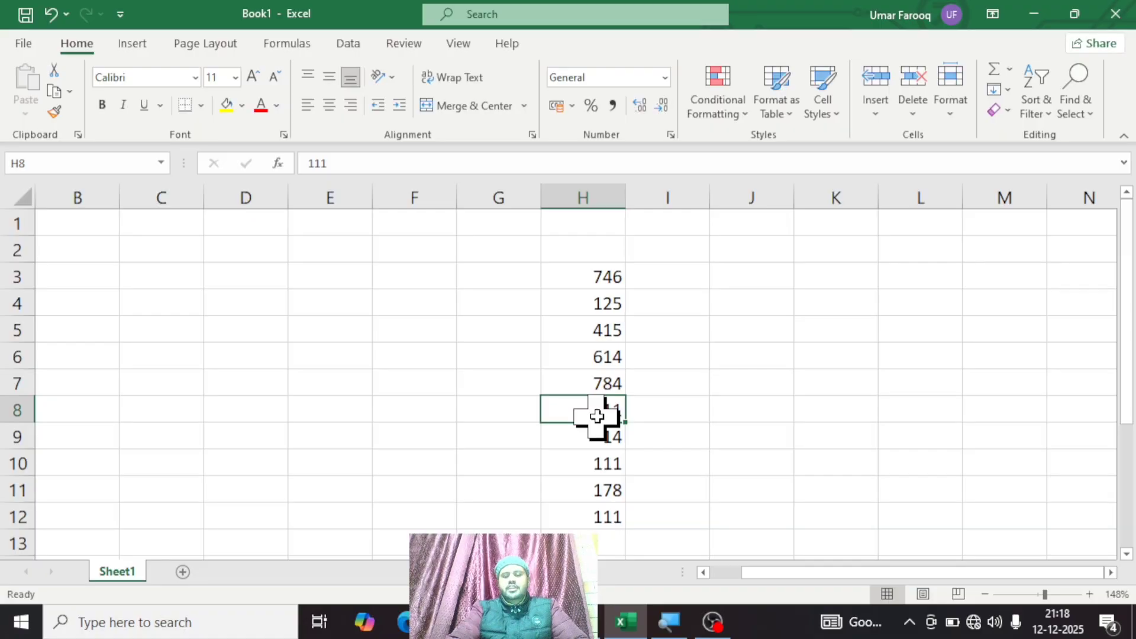
click(1080, 115)
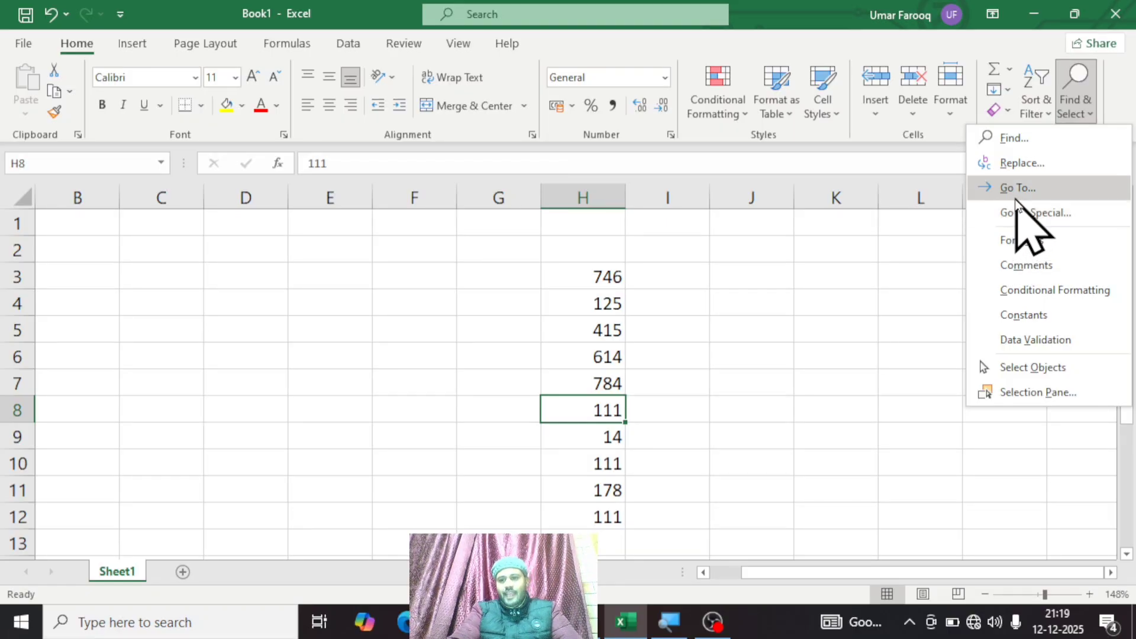
click(849, 418)
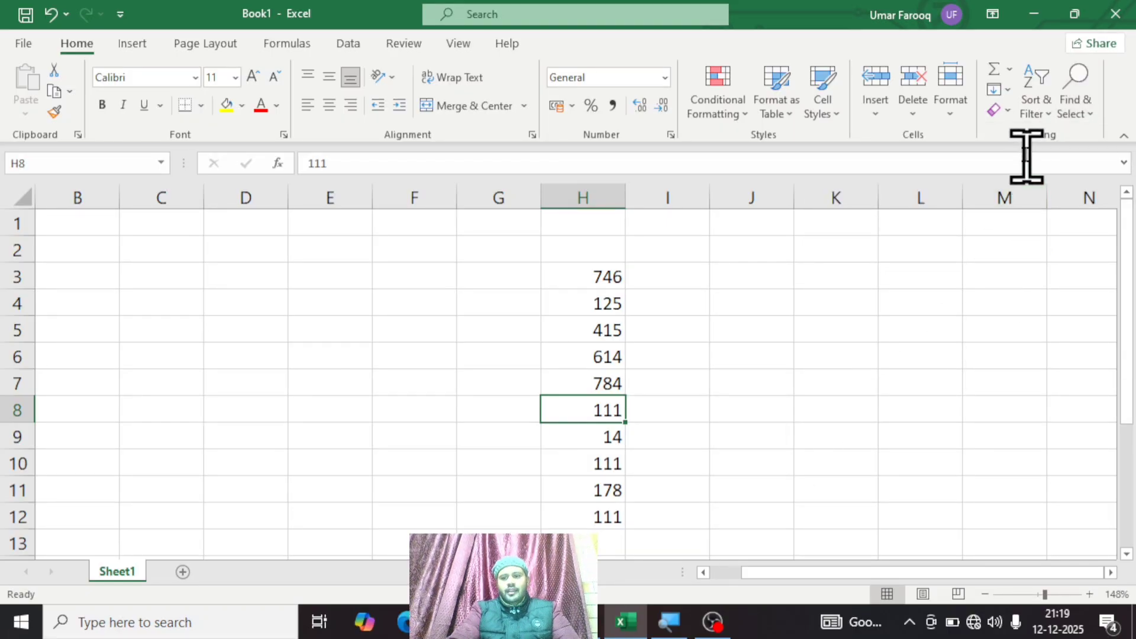
click(1076, 113)
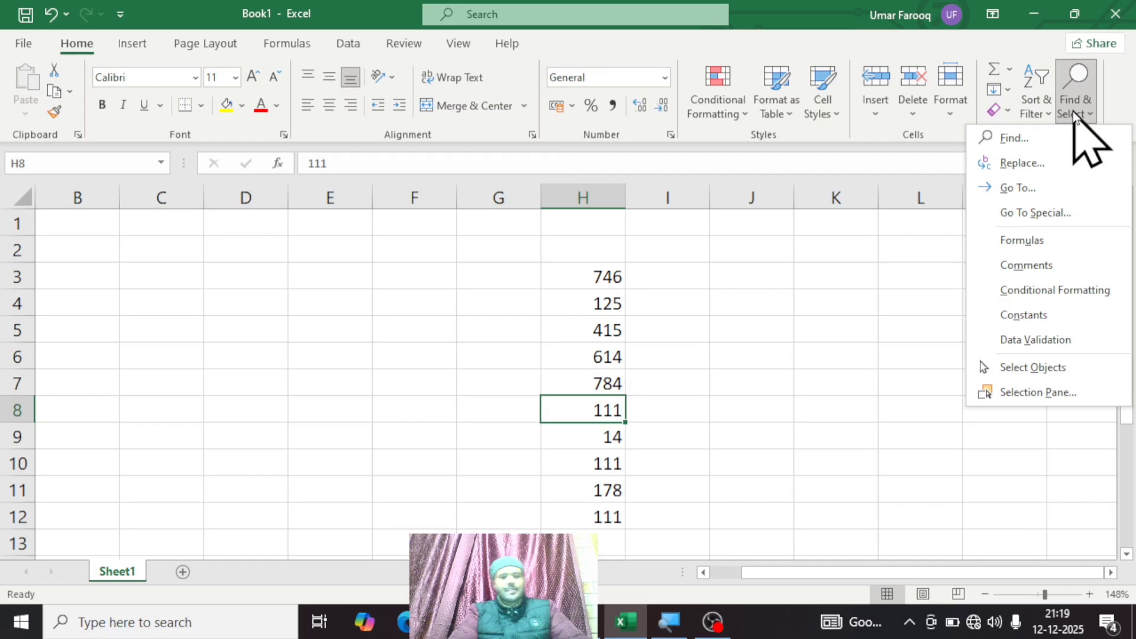
click(261, 261)
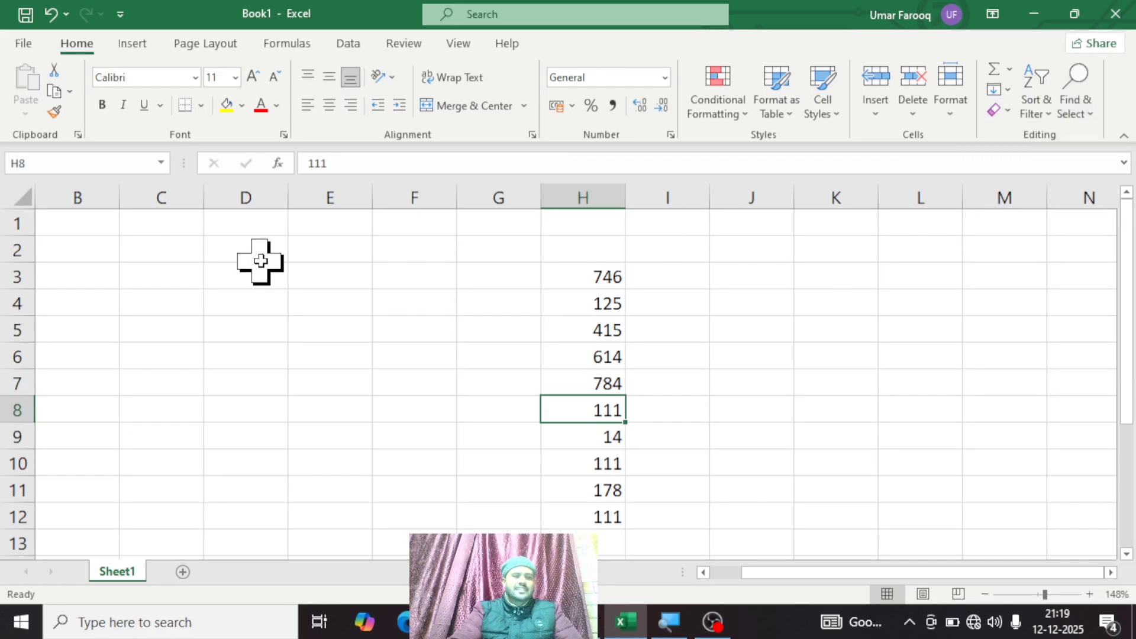
Step: Jump to cell A1 with the Go To command
click(1053, 104)
click(1077, 106)
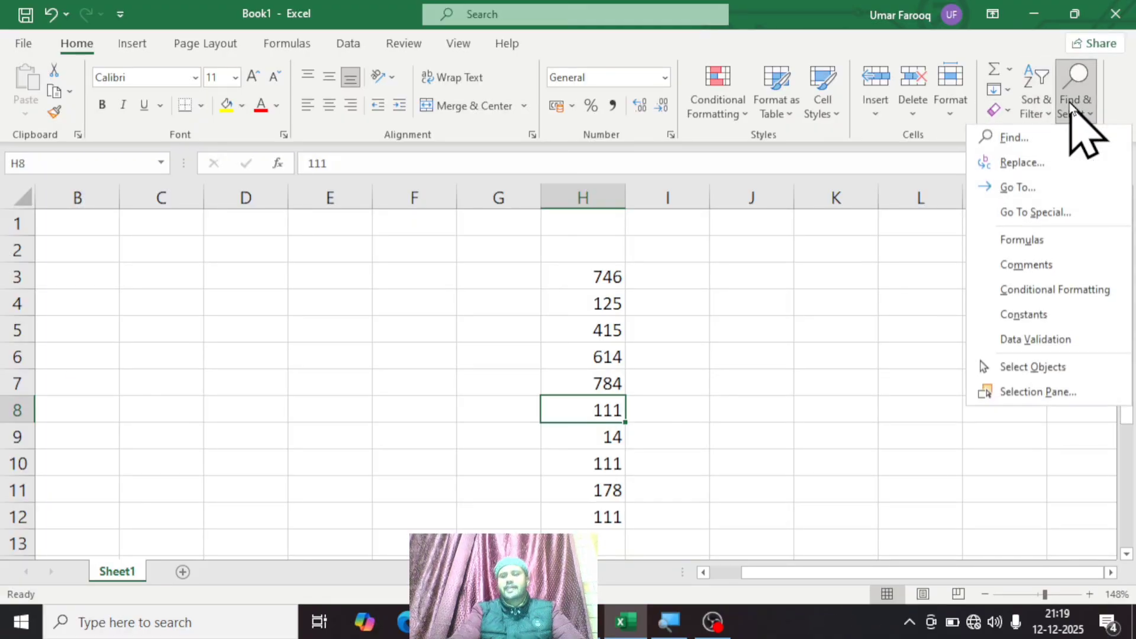
click(1018, 189)
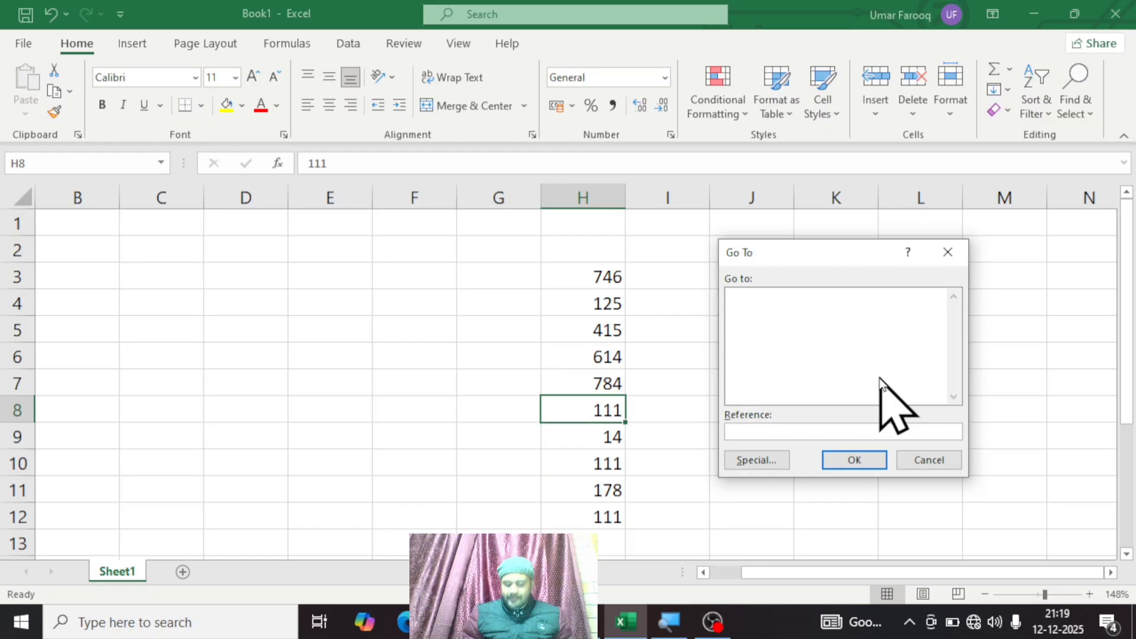
text(A1)
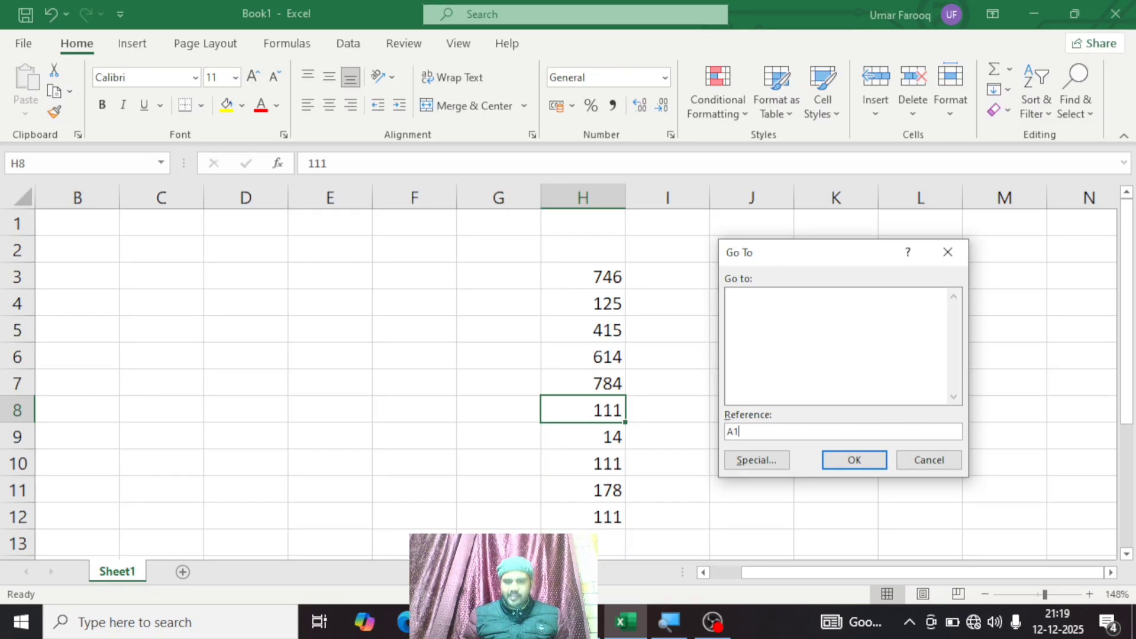
key(Return)
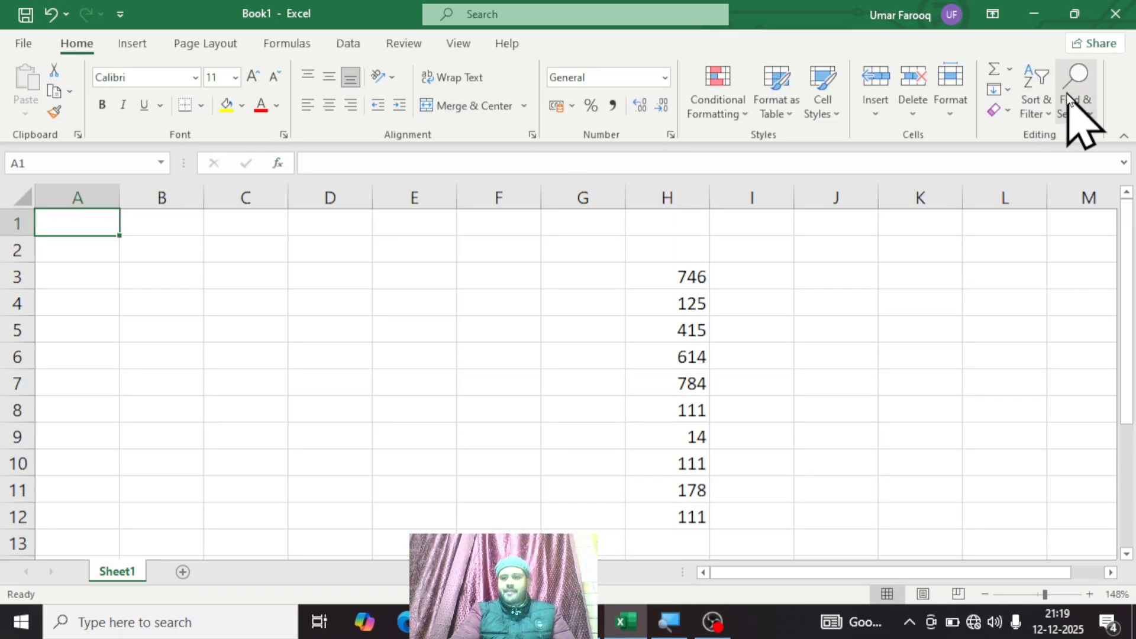
Step: Use Go To again with the reference G5 to select that cell
click(1076, 109)
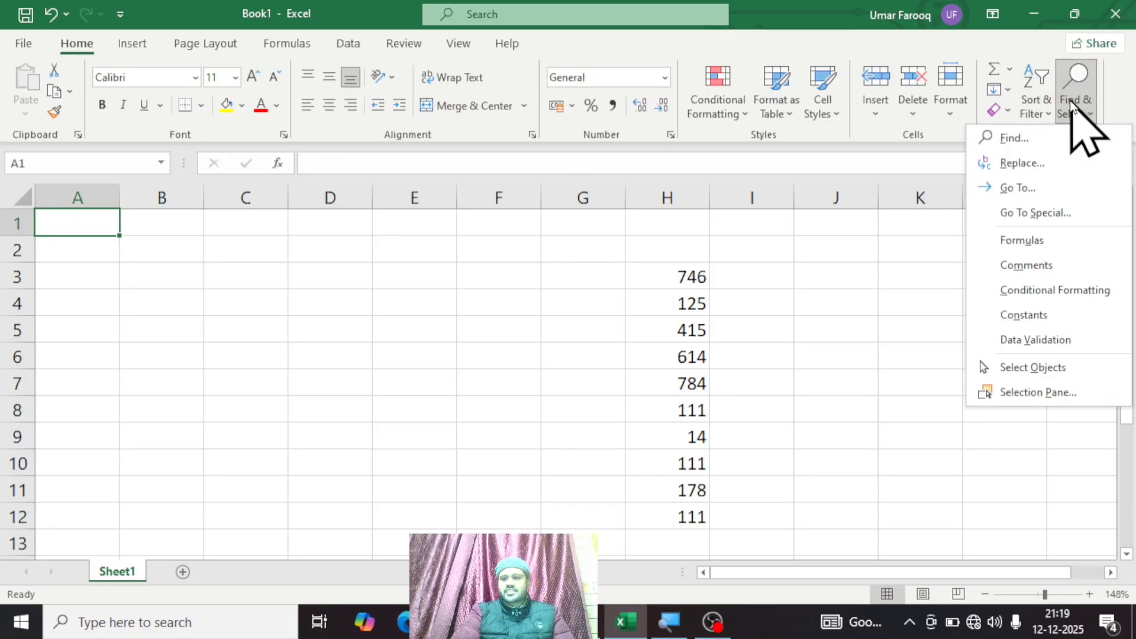
click(1039, 191)
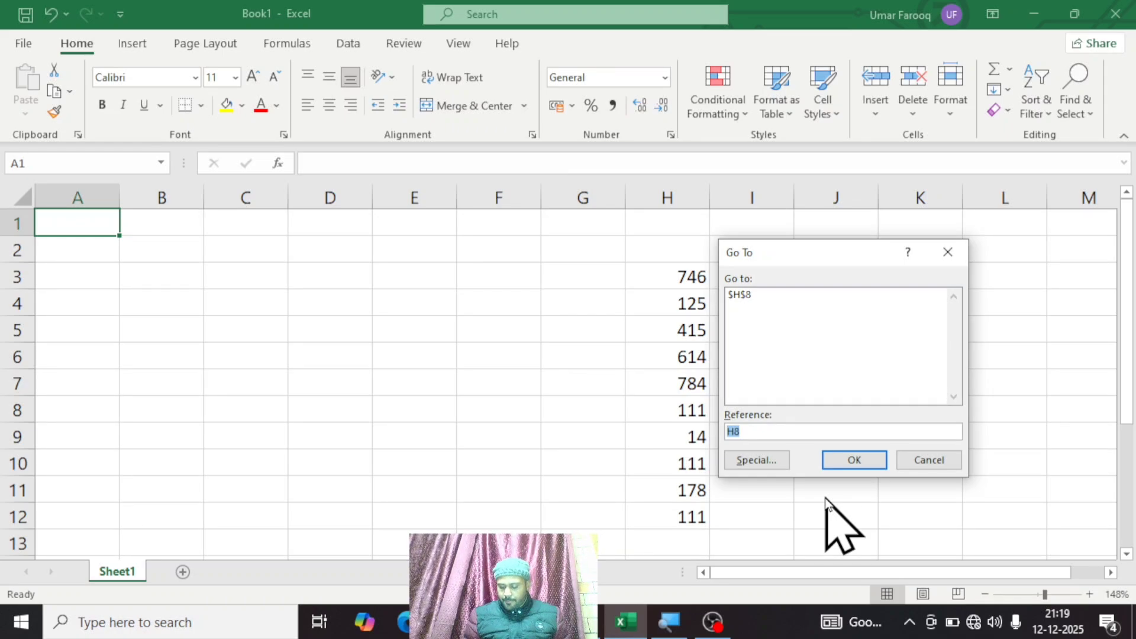
text(G5)
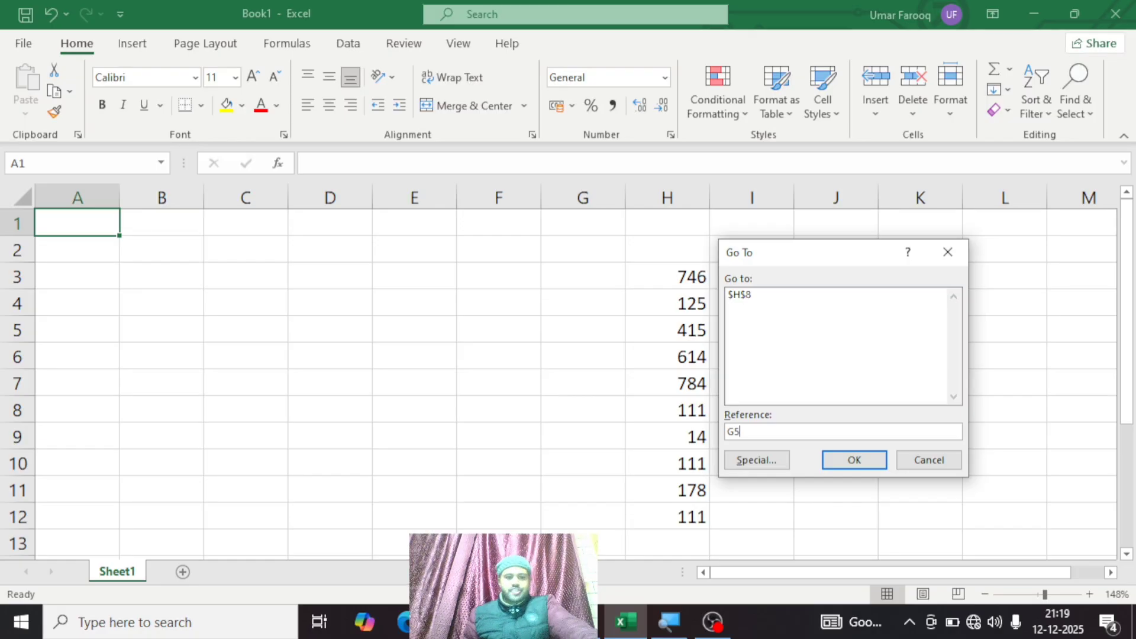
key(Return)
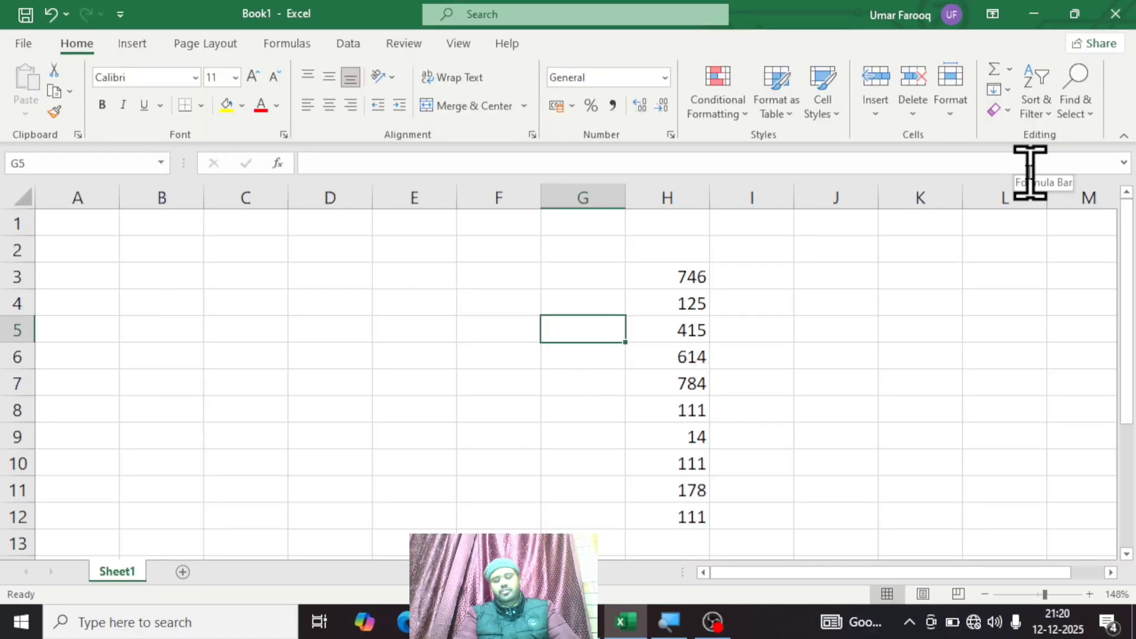
click(1095, 109)
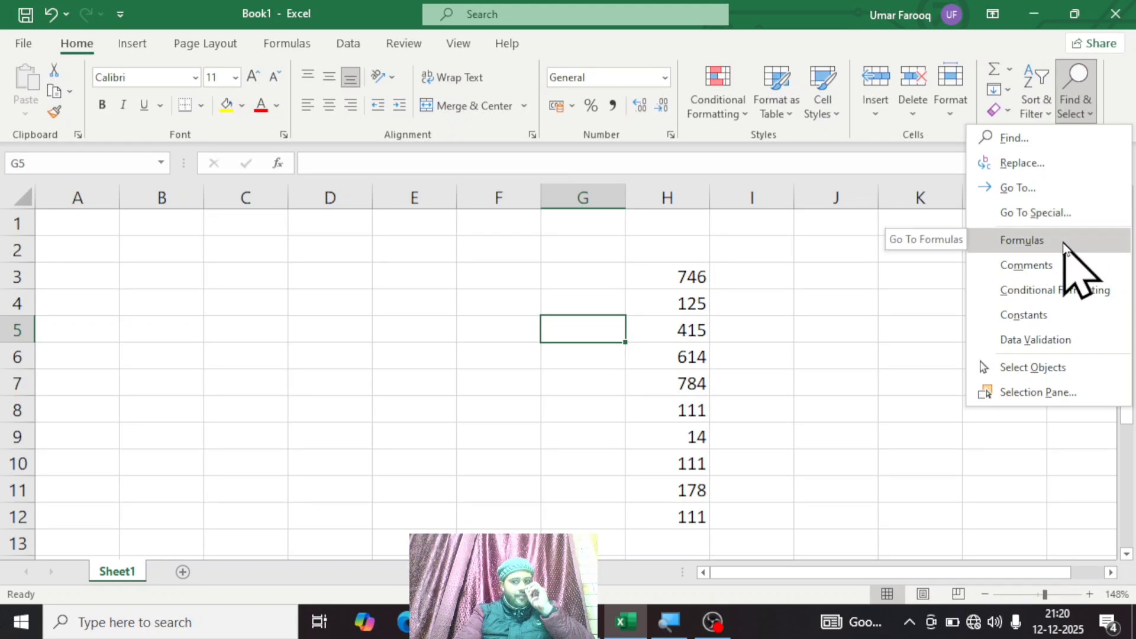
key(Escape)
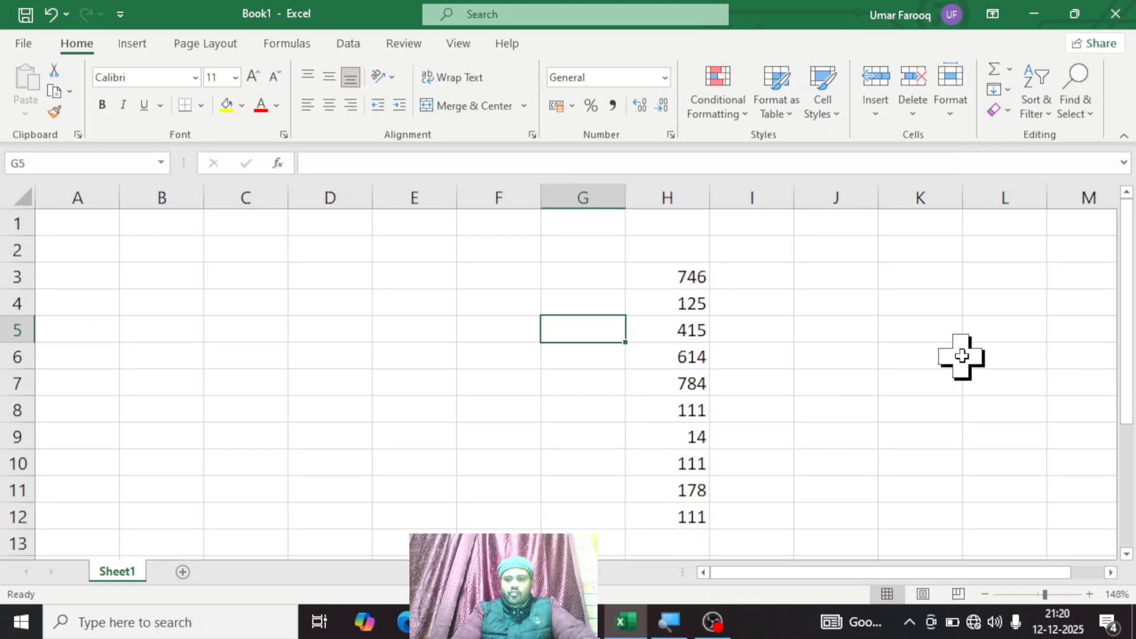
Step: Enter the formula =SUM(H3:H12) in cell H14 to total the column H numbers
drag(1127, 303, 1127, 324)
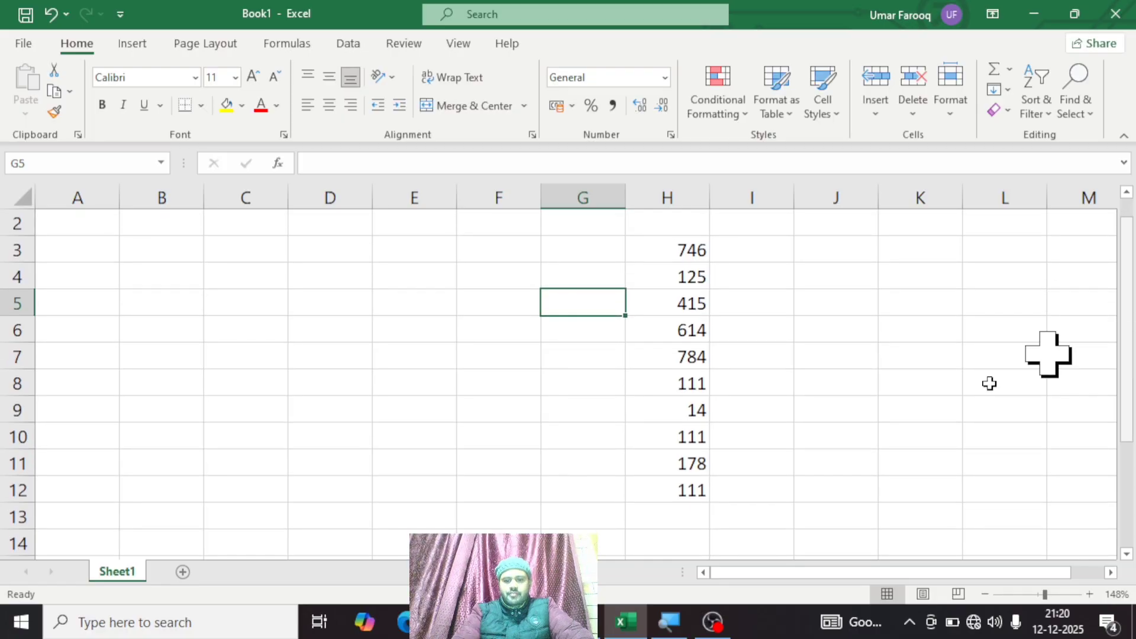
click(673, 535)
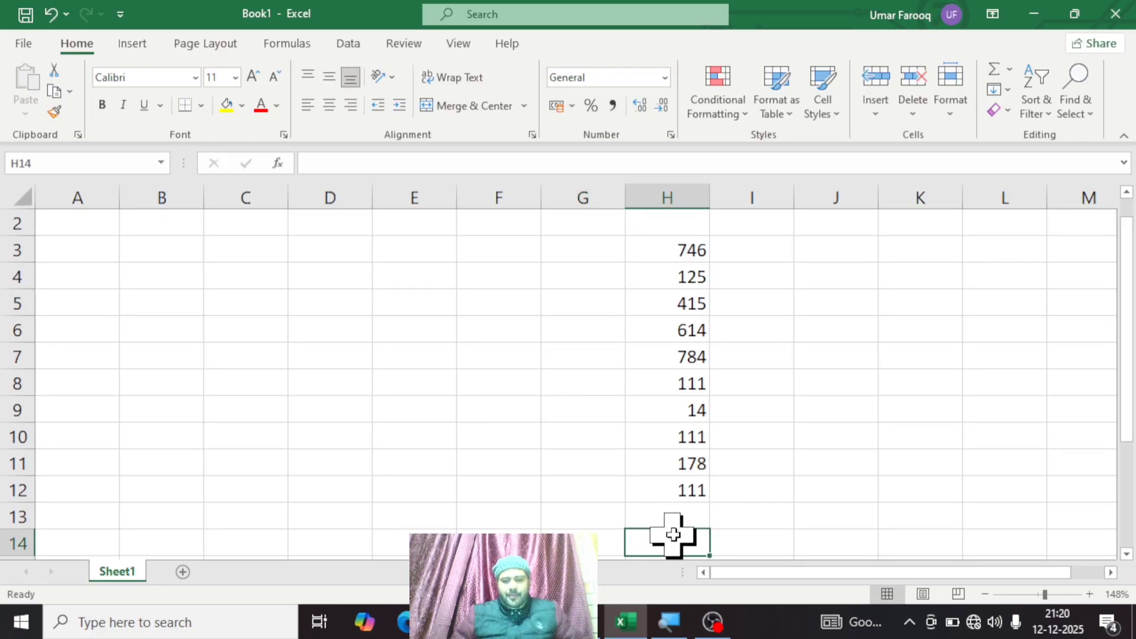
text(=)
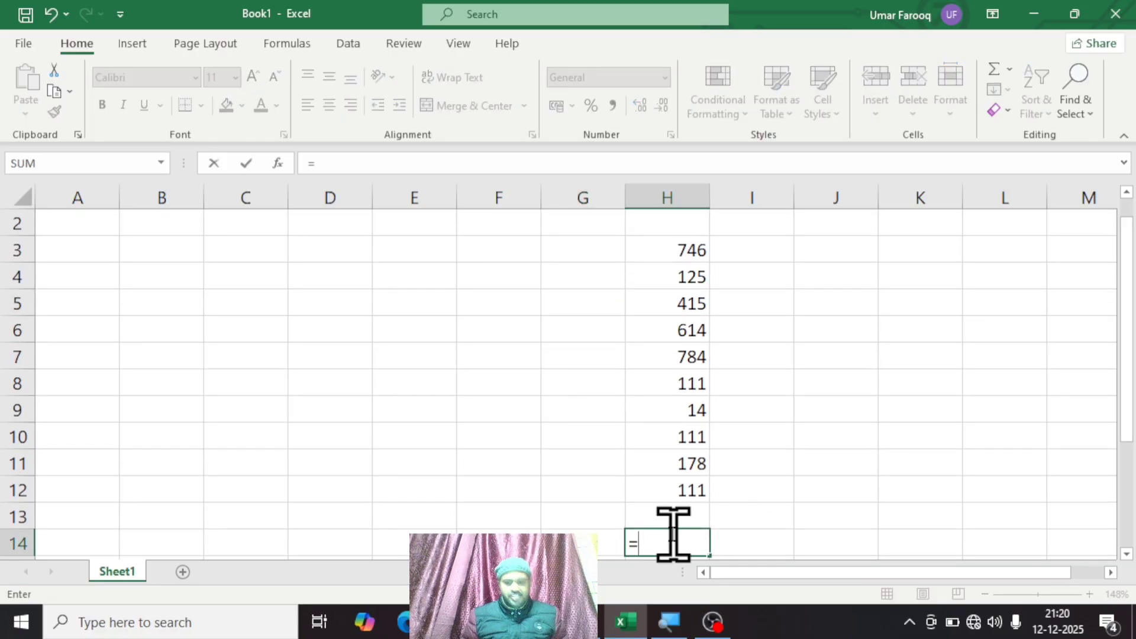
text(SUM()
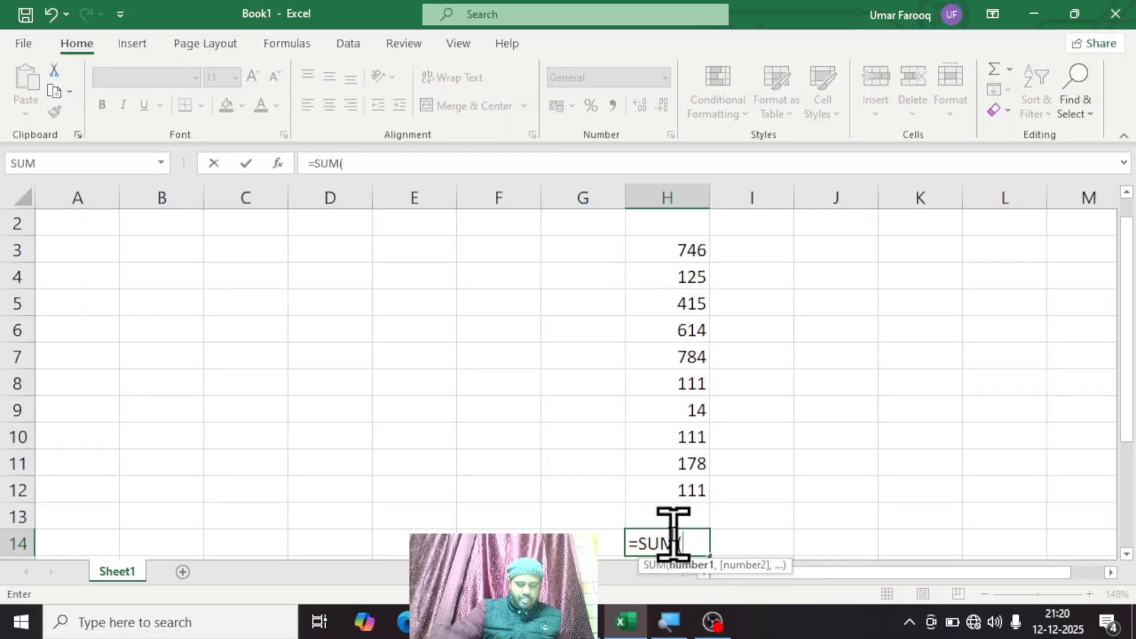
click(685, 254)
key(F8)
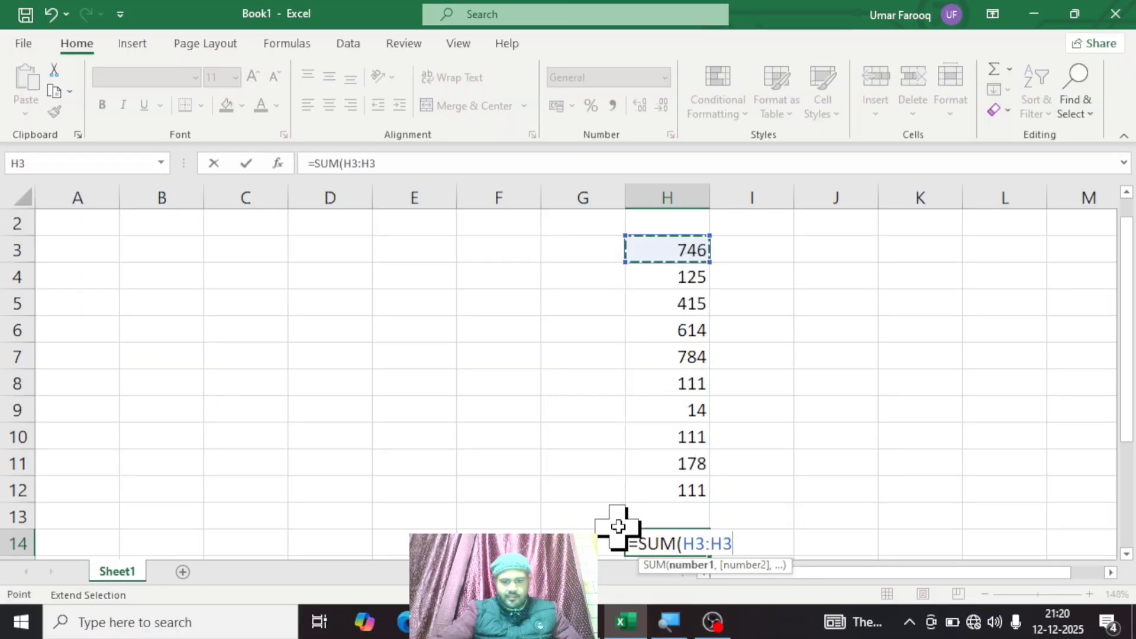
click(657, 489)
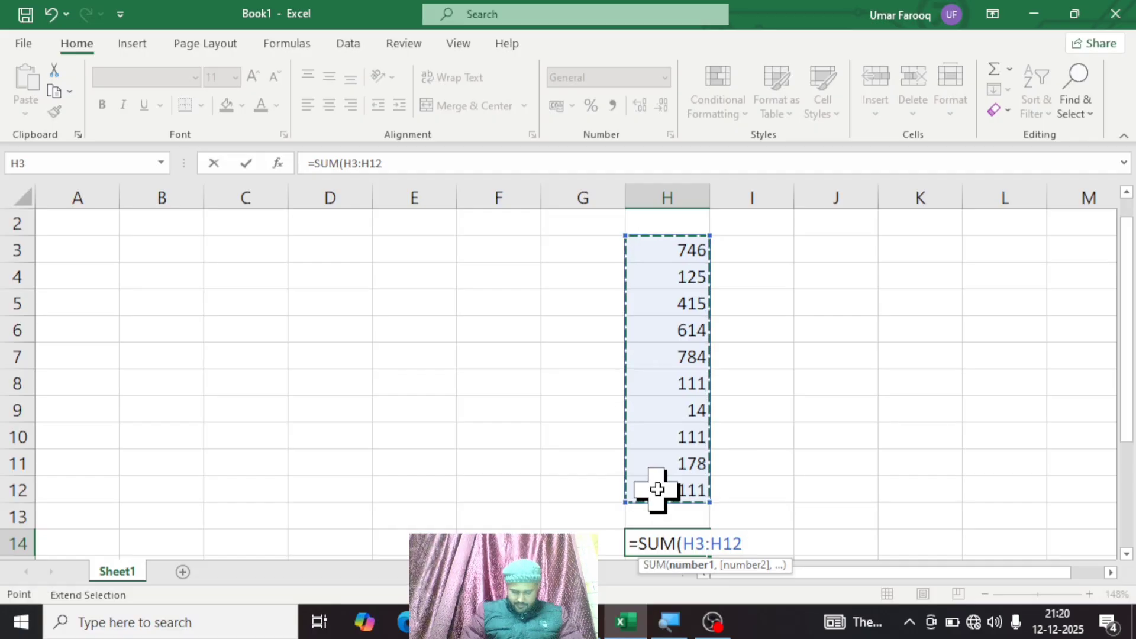
text())
key(Return)
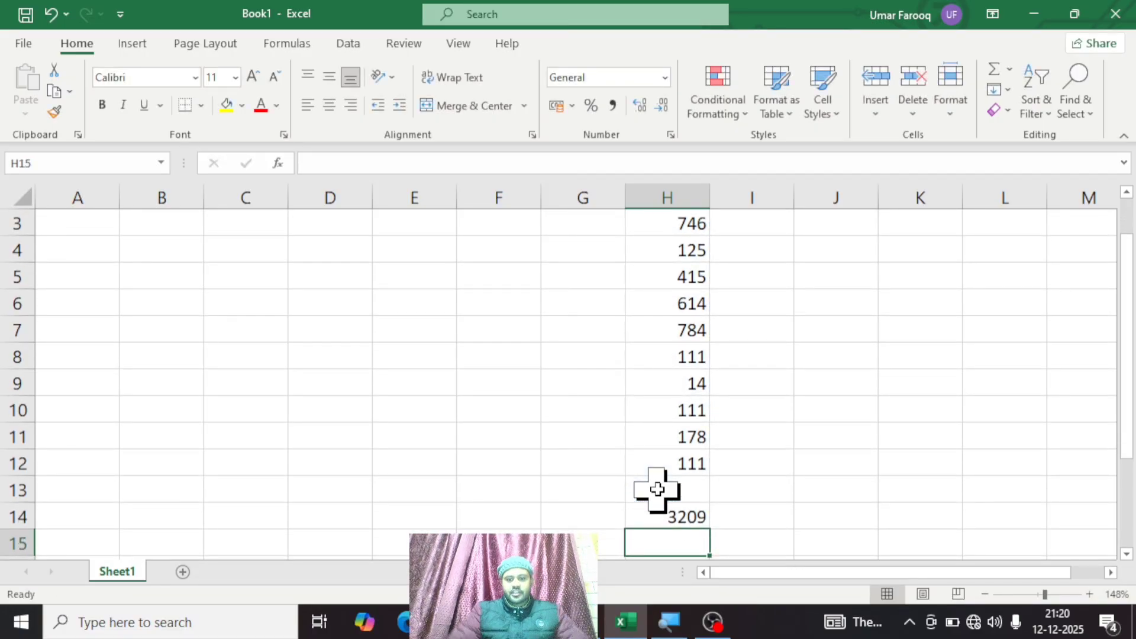
click(686, 514)
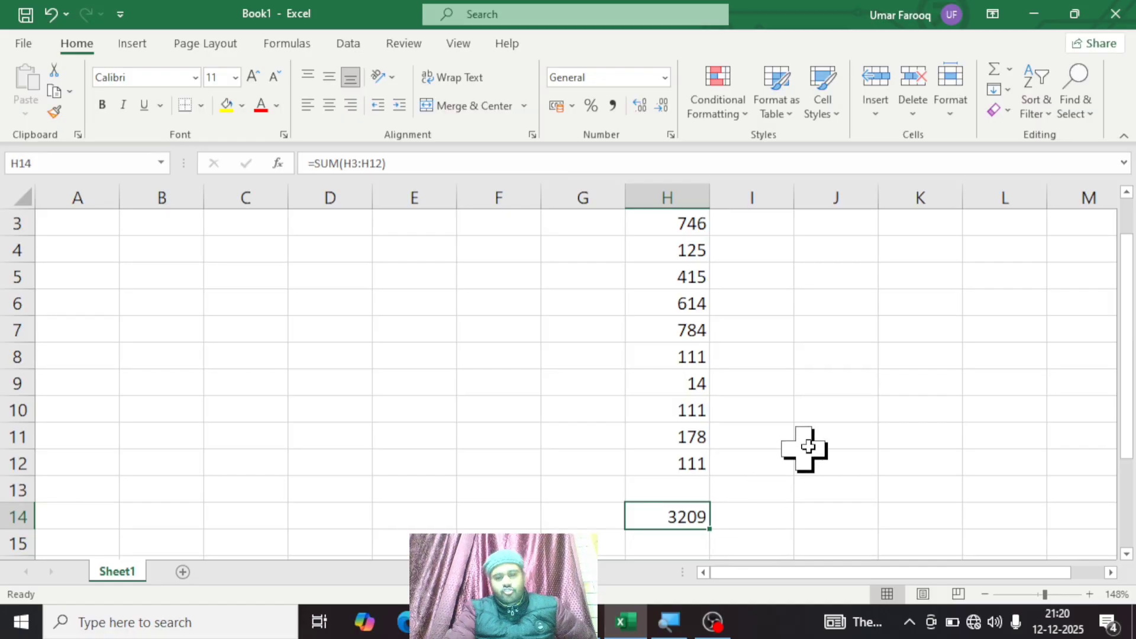
Step: Starting from empty cell E11, use the Formulas option of Find & Select to select the sheet's formula cells
drag(1125, 287, 1126, 315)
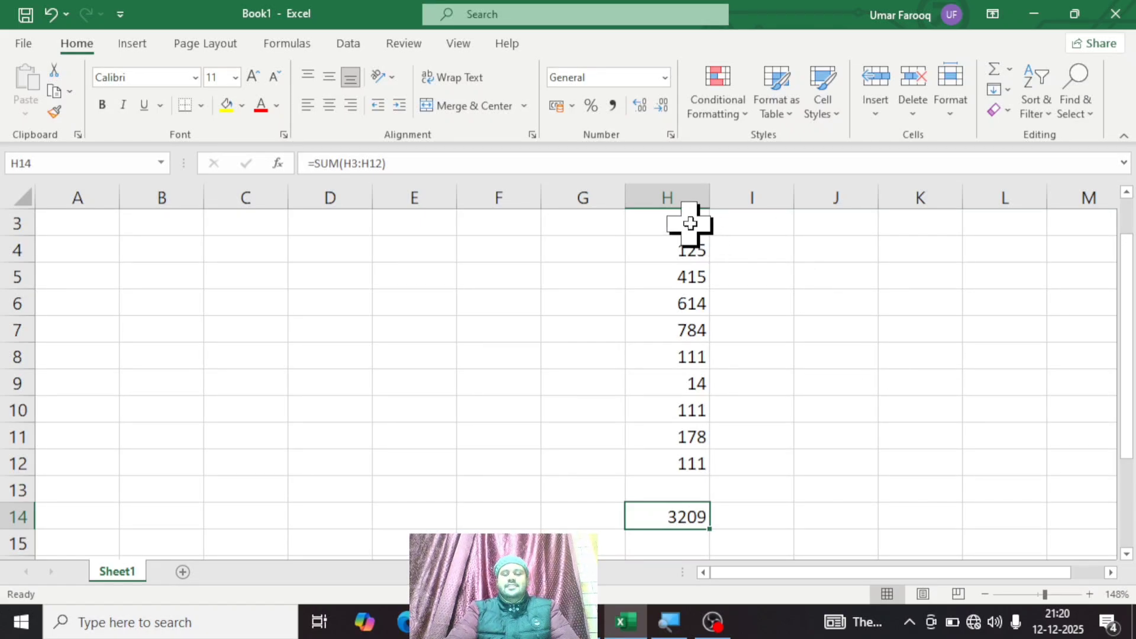
click(858, 407)
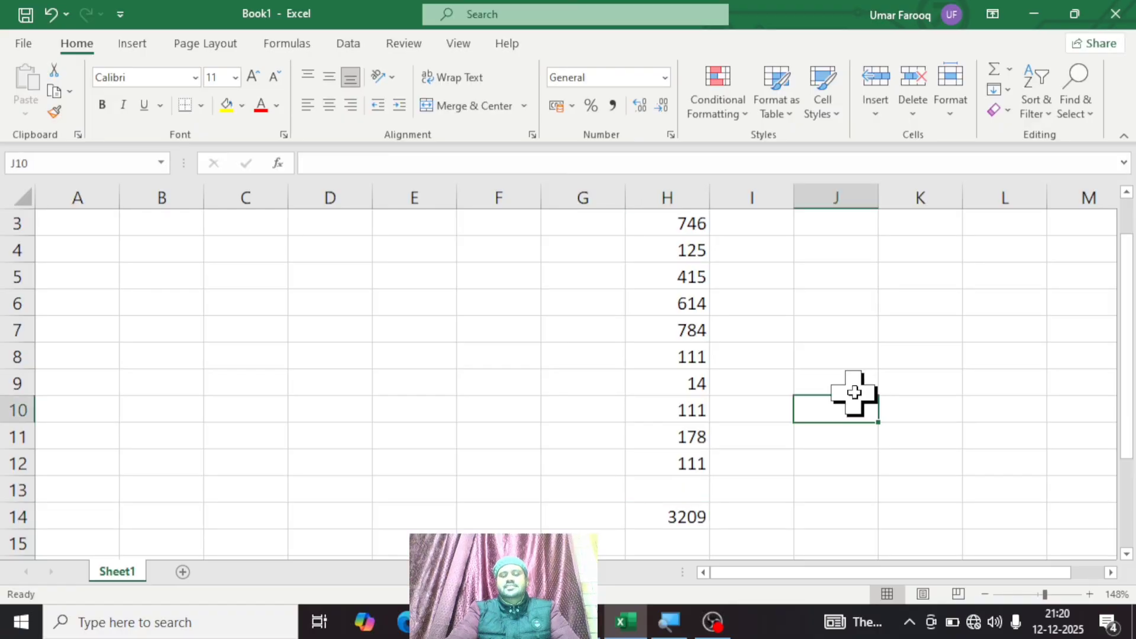
click(443, 439)
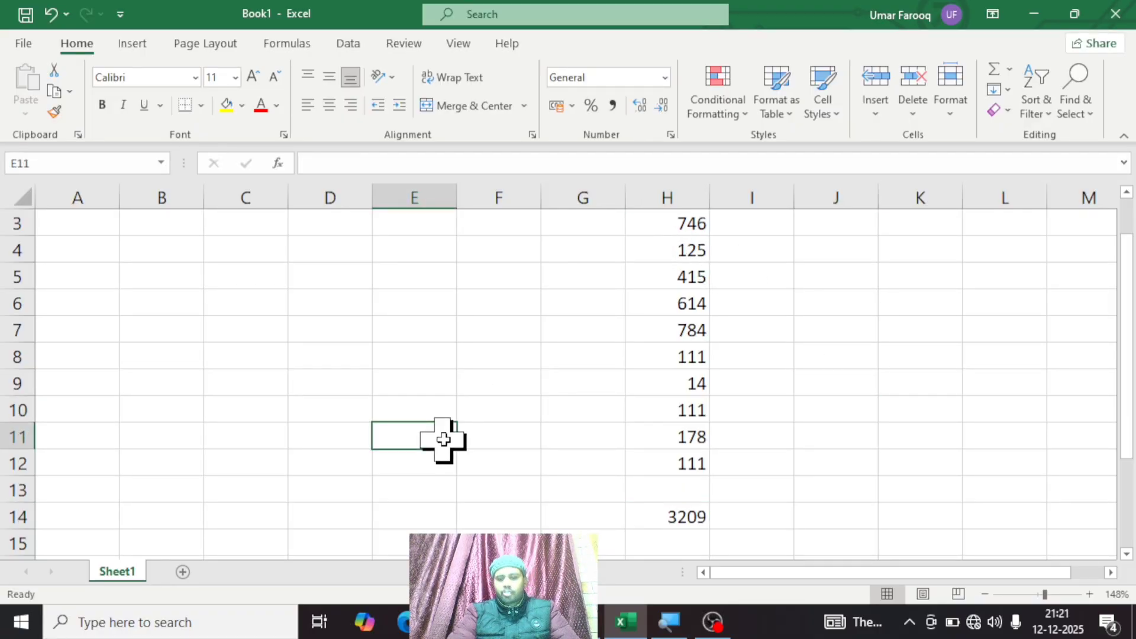
click(1081, 102)
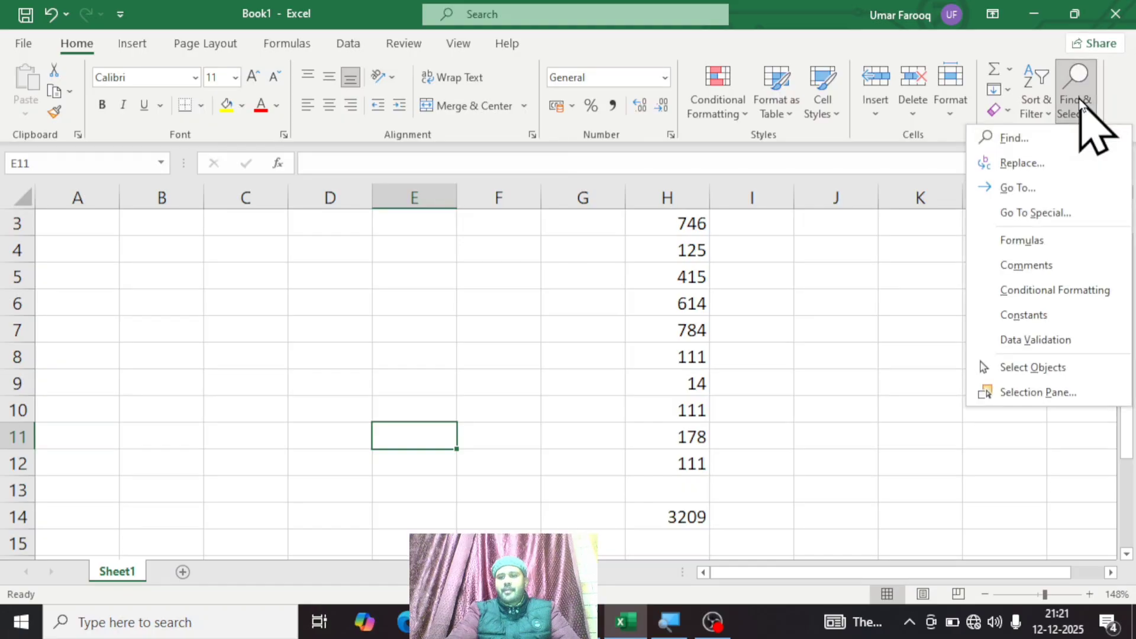
click(1034, 244)
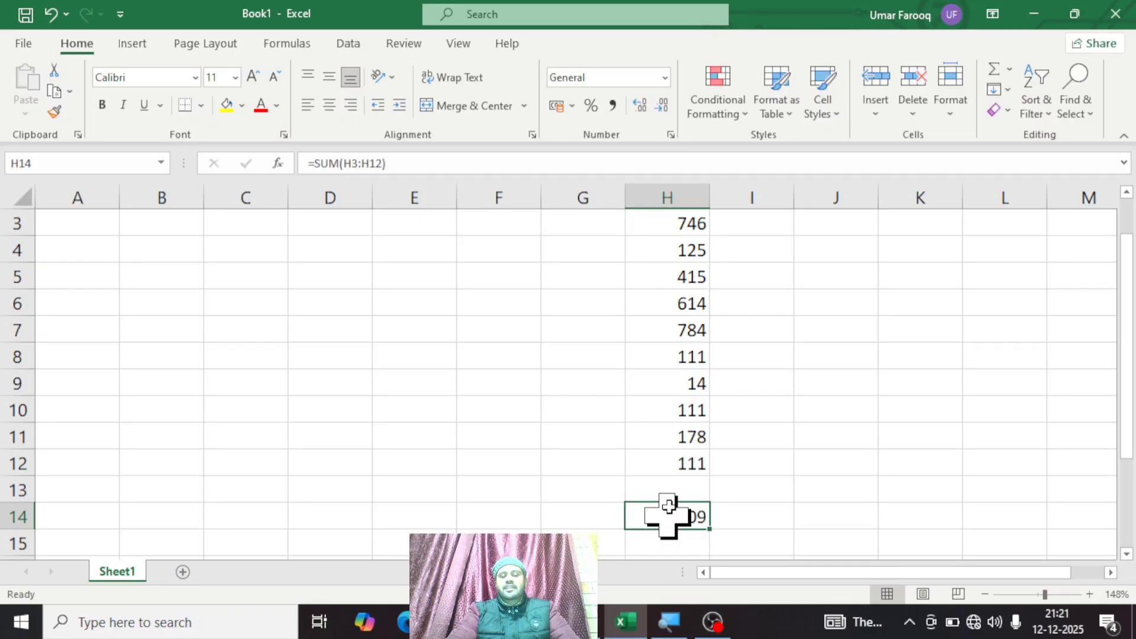
Step: Select cell H3 and run the Find & Select Formulas command again to jump to the SUM formula
click(688, 219)
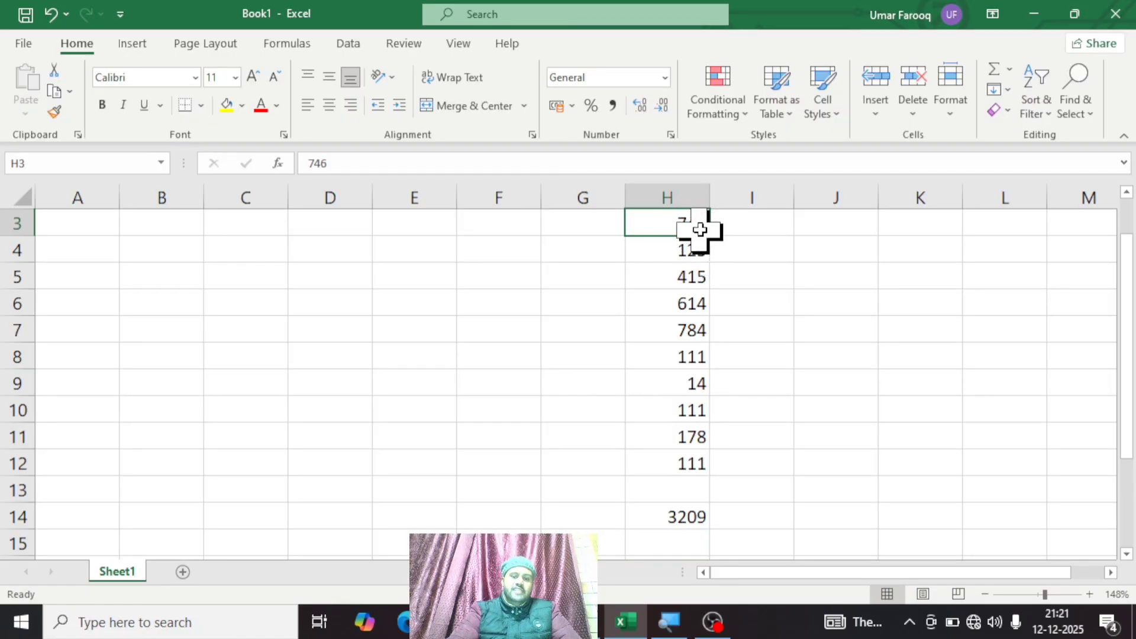
click(1074, 114)
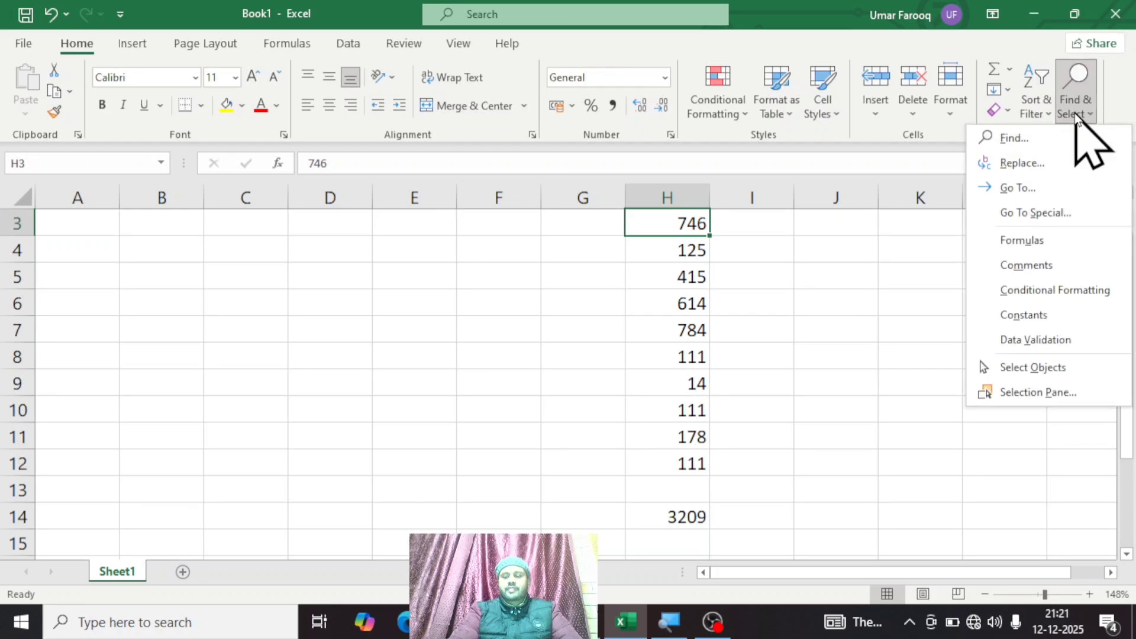
click(1044, 242)
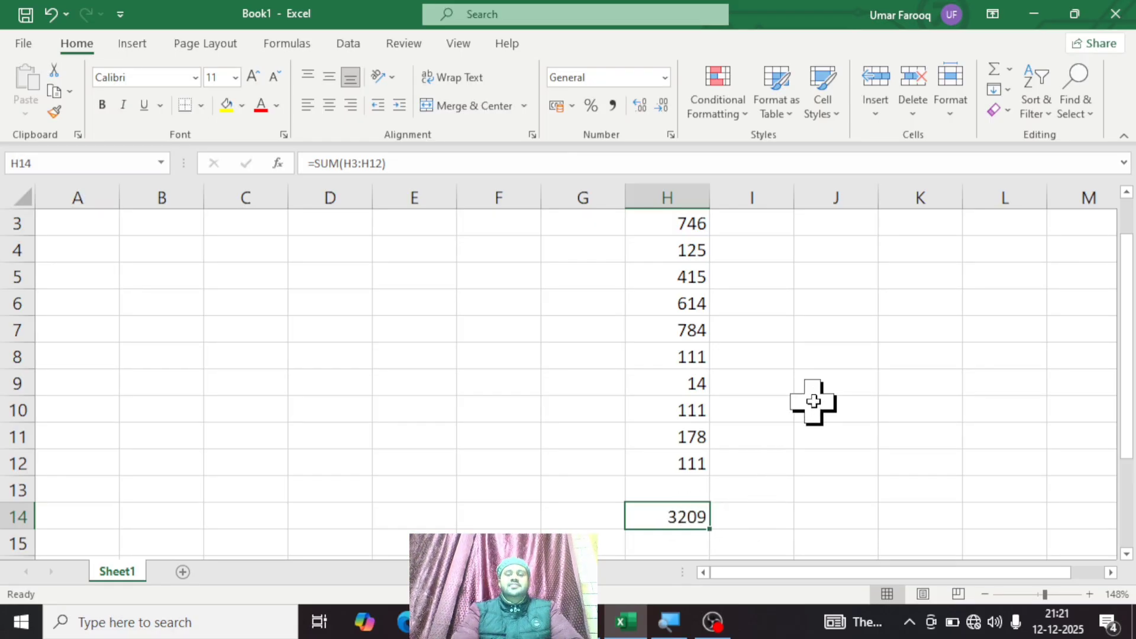
click(1076, 108)
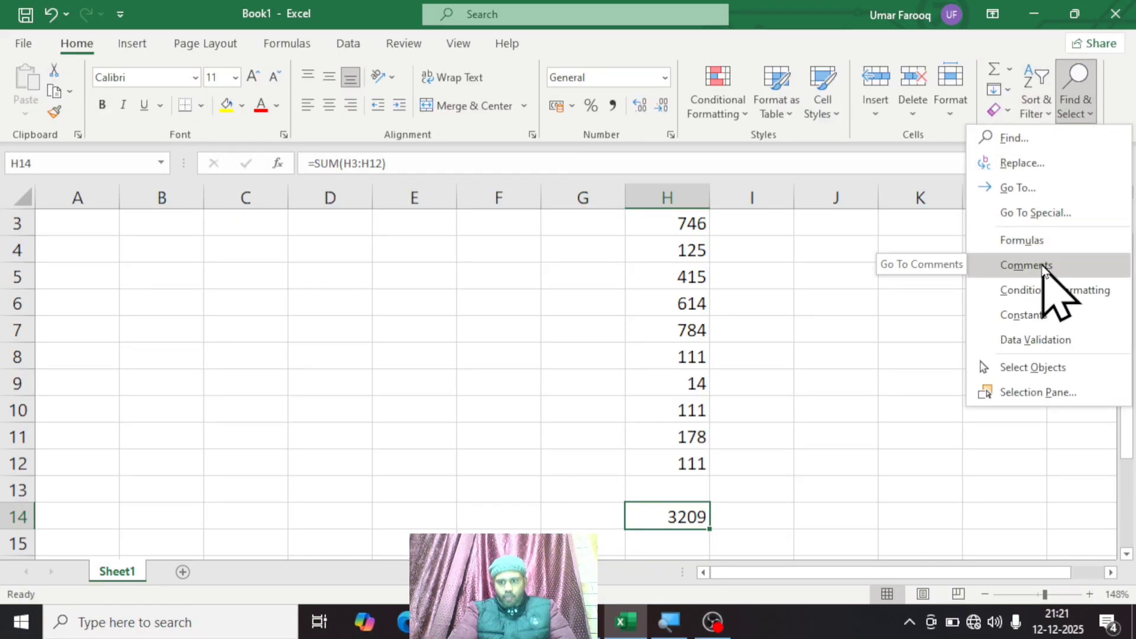
click(856, 359)
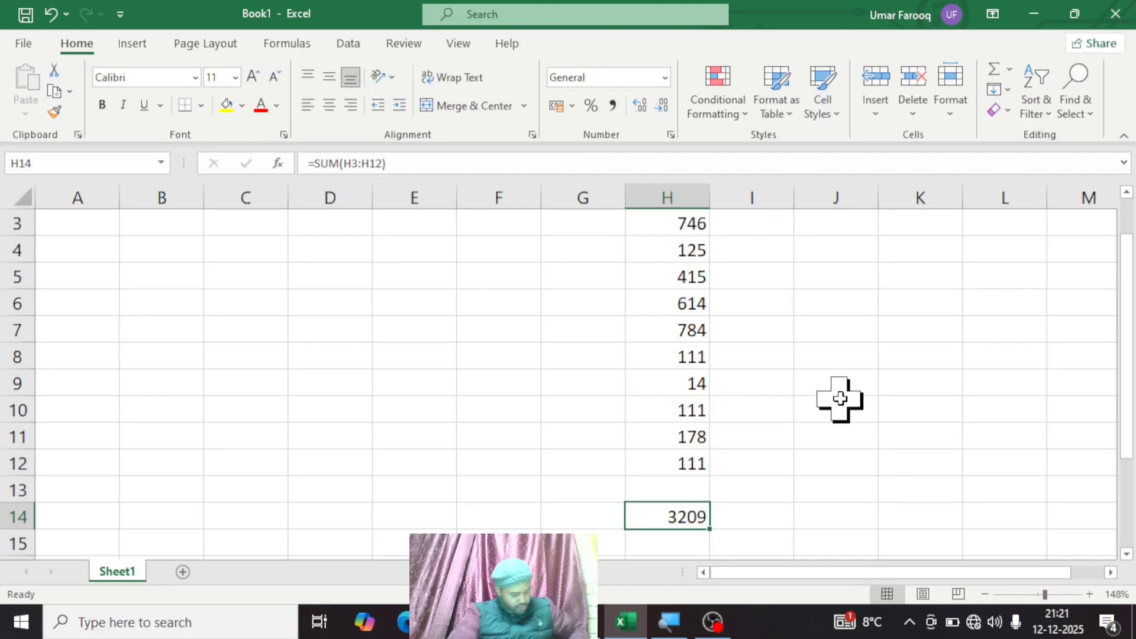
Step: Center the contents of the entire sheet horizontally and align them to the middle vertically
key(ctrl+a)
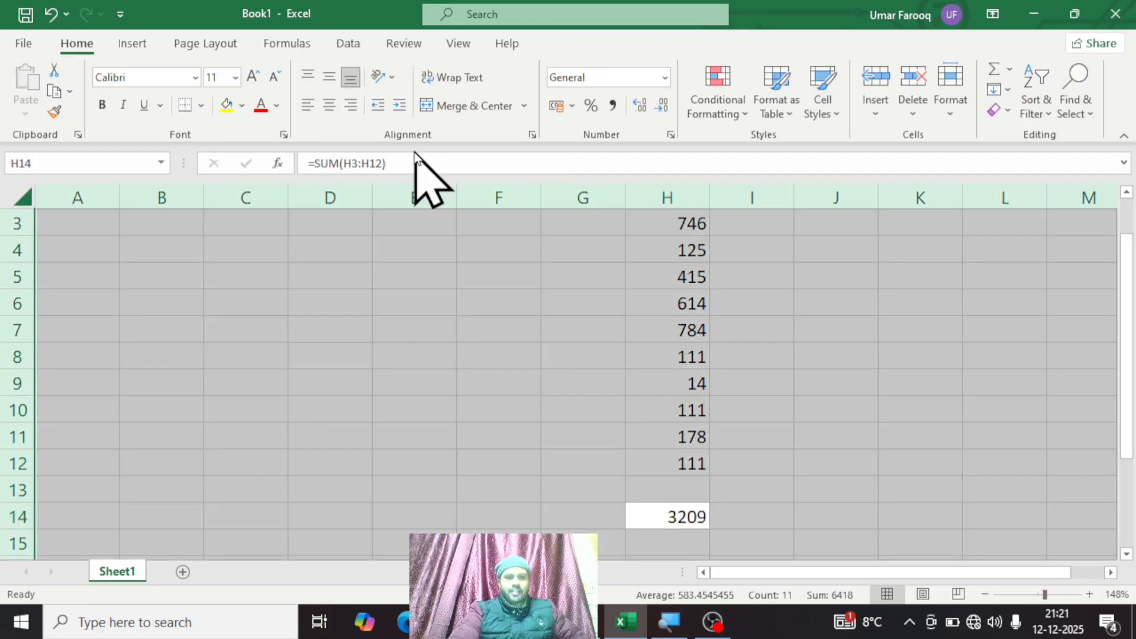
click(329, 107)
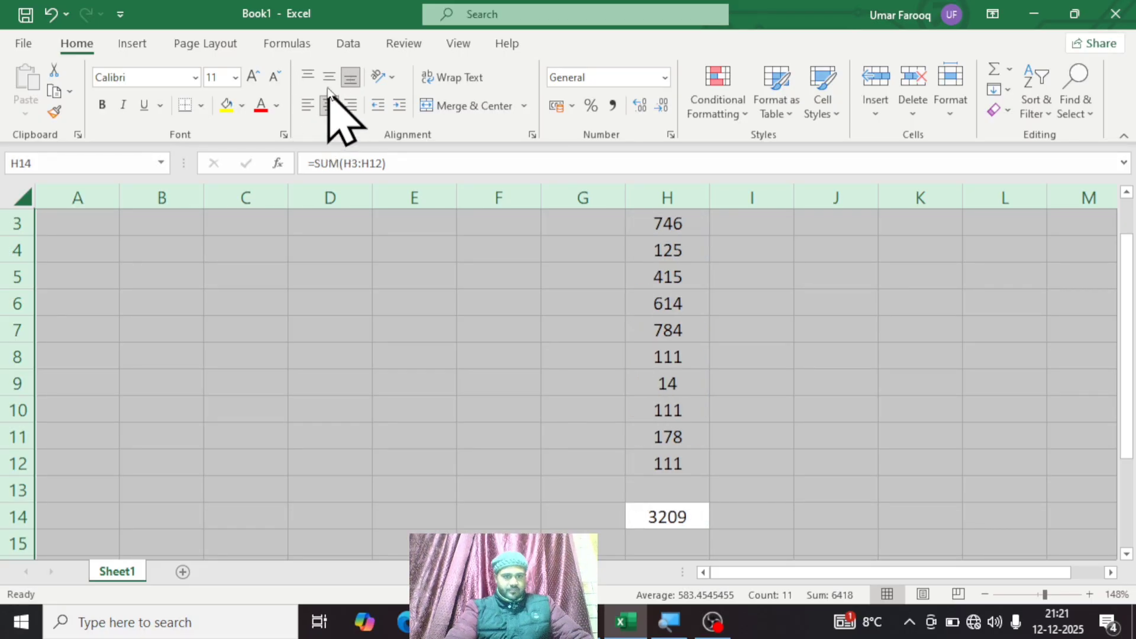
click(800, 353)
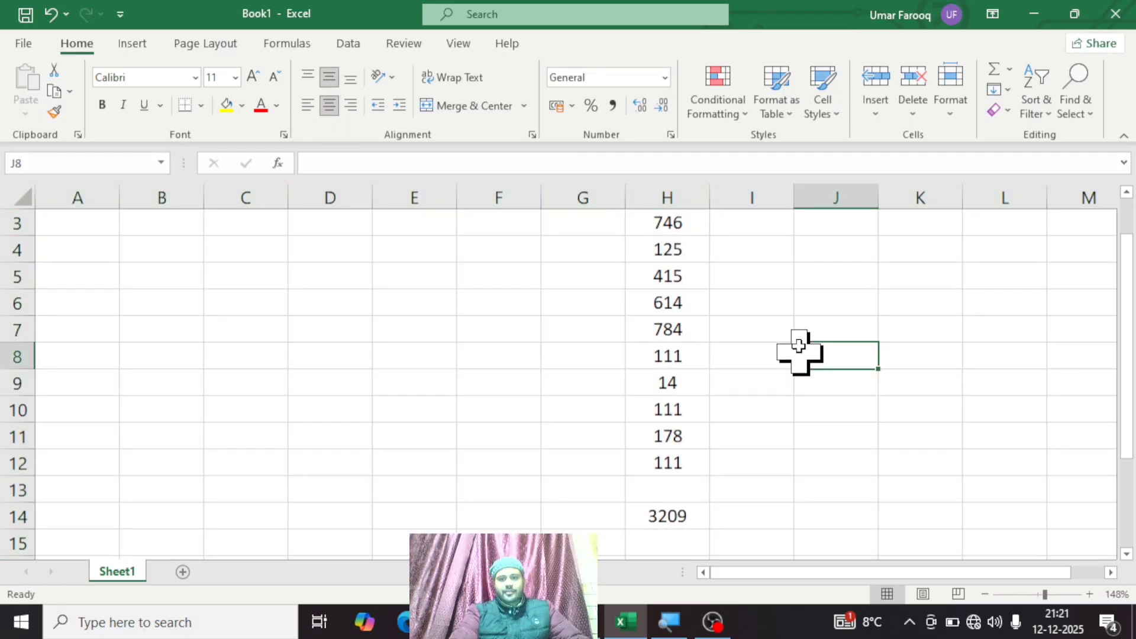
Step: Enter five first names in capitals down column I, in cells I3 to I7 beside the numbers
click(758, 224)
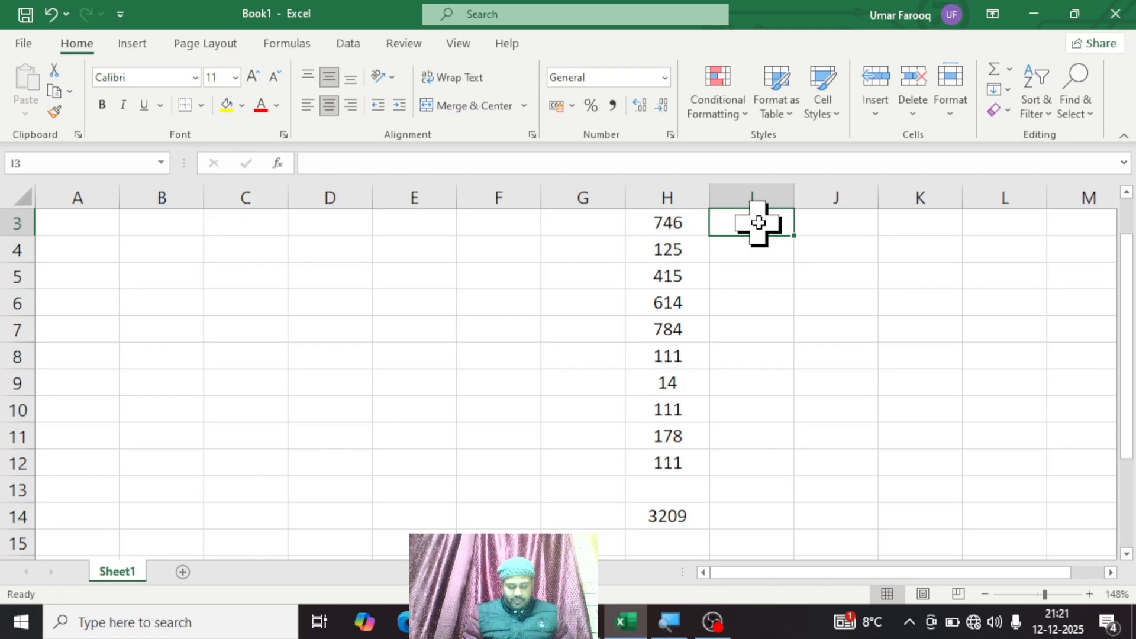
text(UMAR)
key(Return)
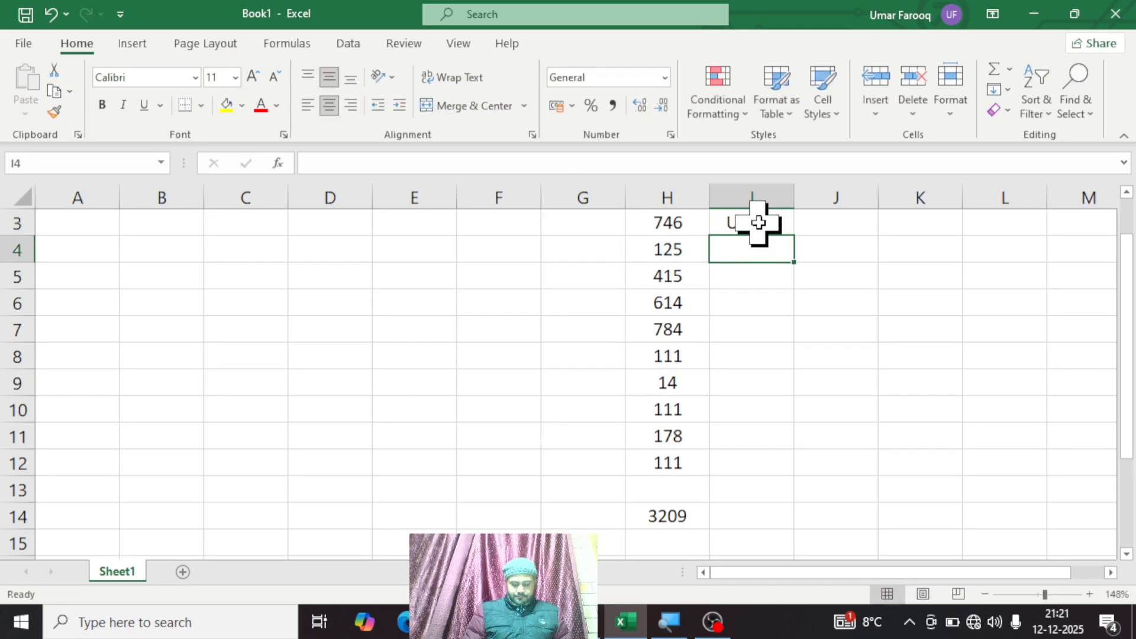
text(HUZA)
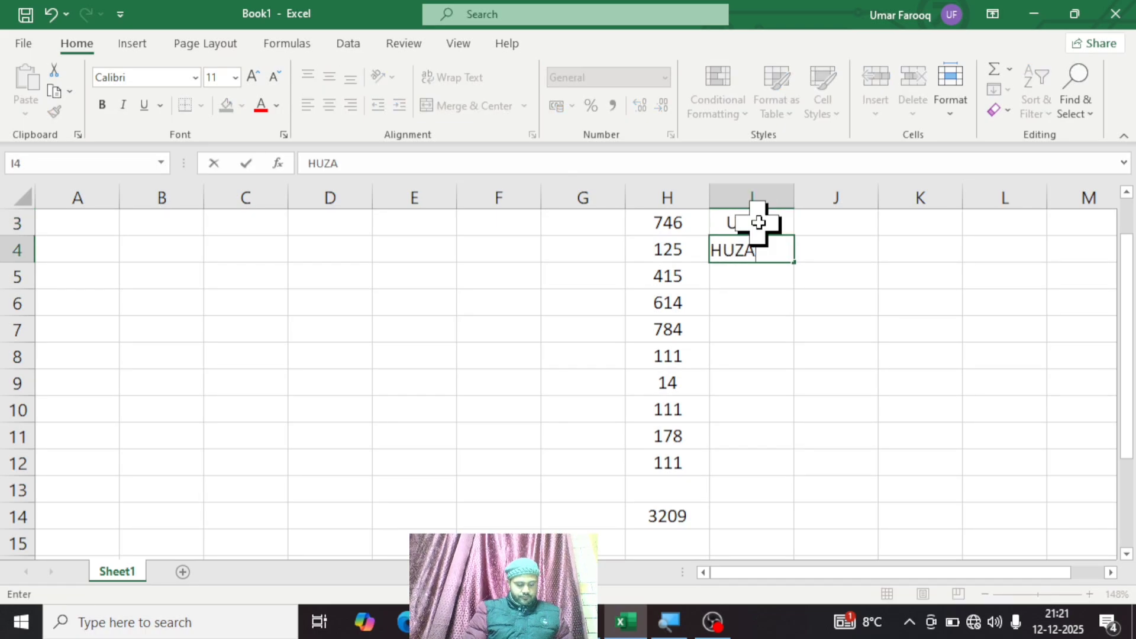
text(IFA)
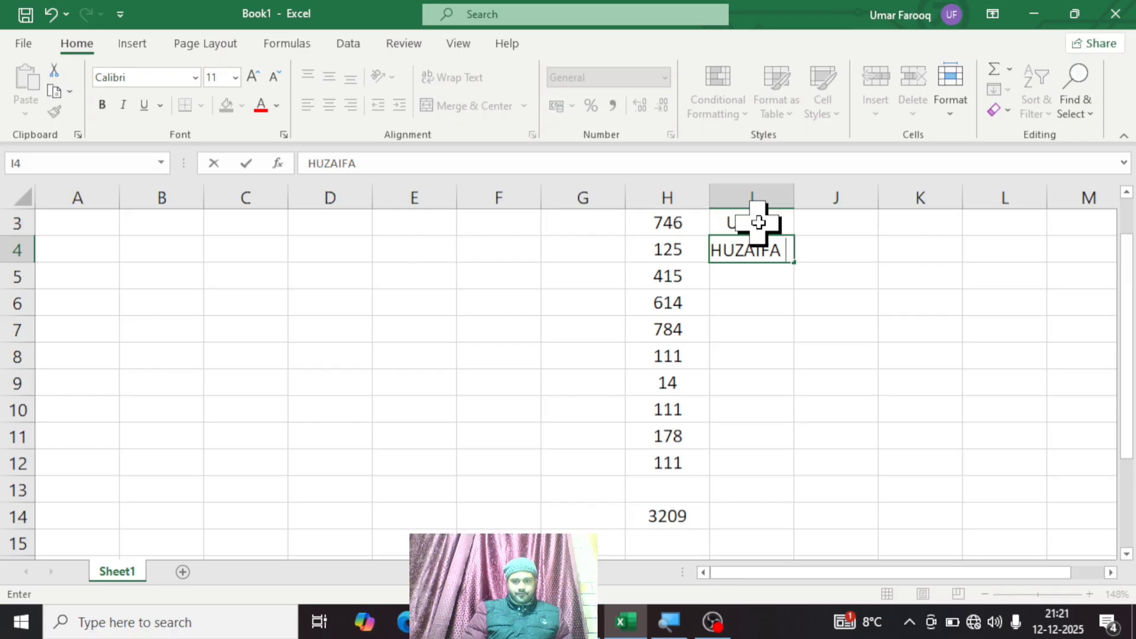
key(Return)
text(AARIF)
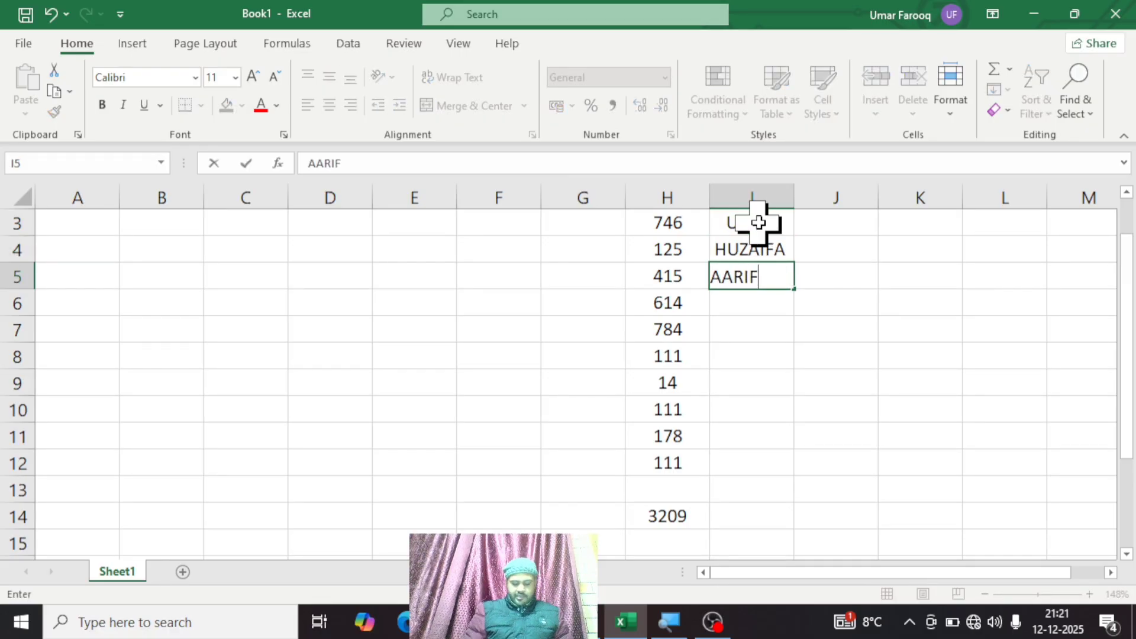
key(Return)
text(ZAHID)
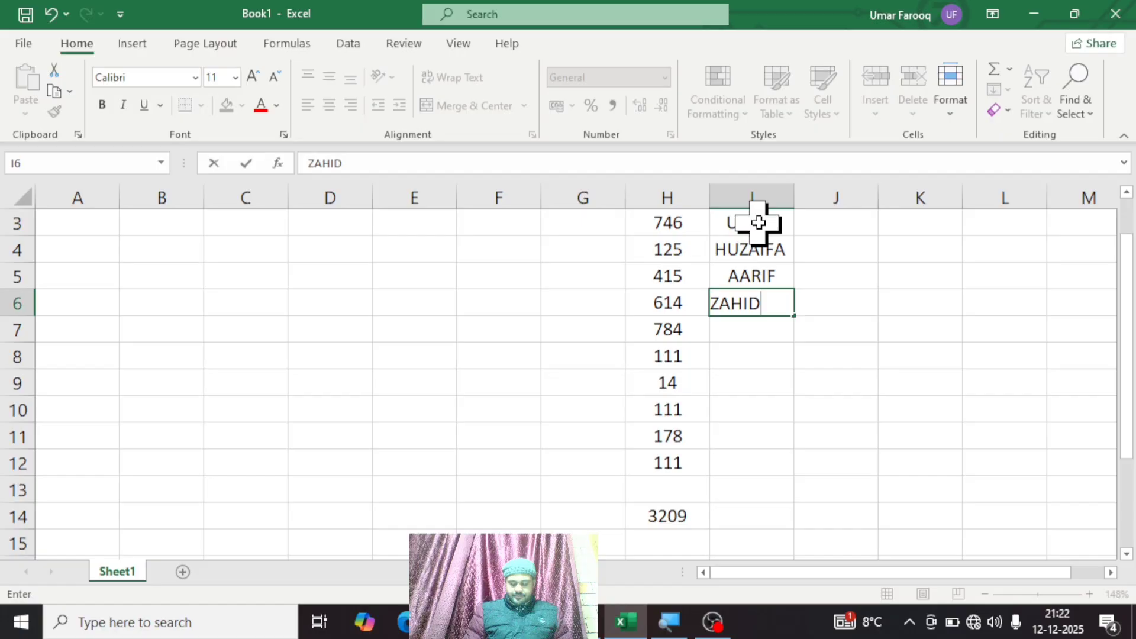
key(Return)
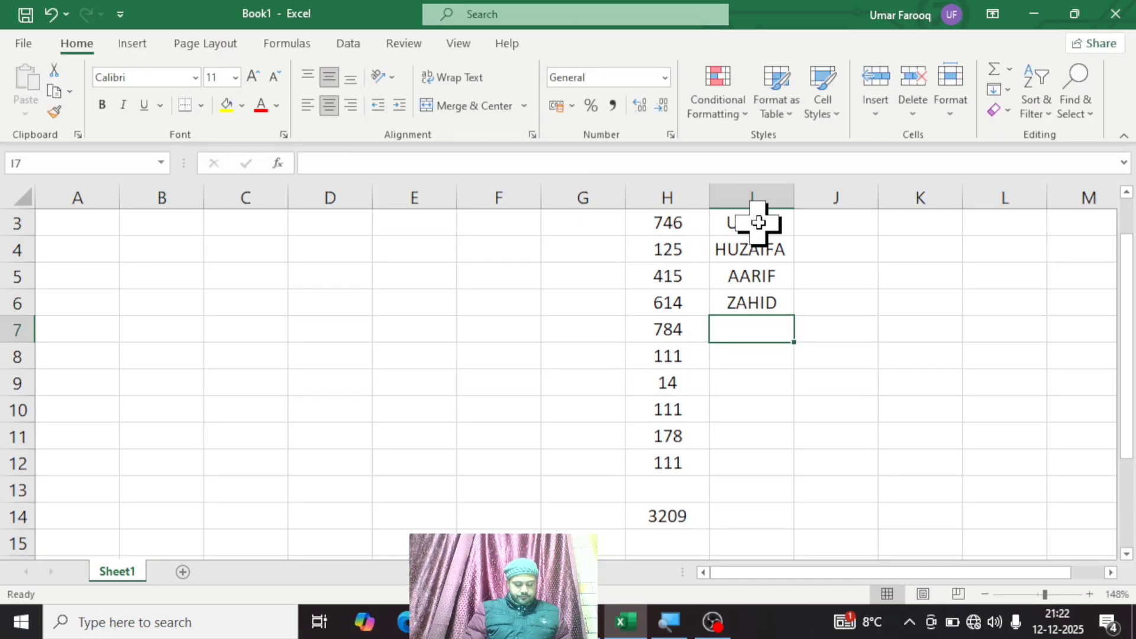
text(MUNEEB)
key(Return)
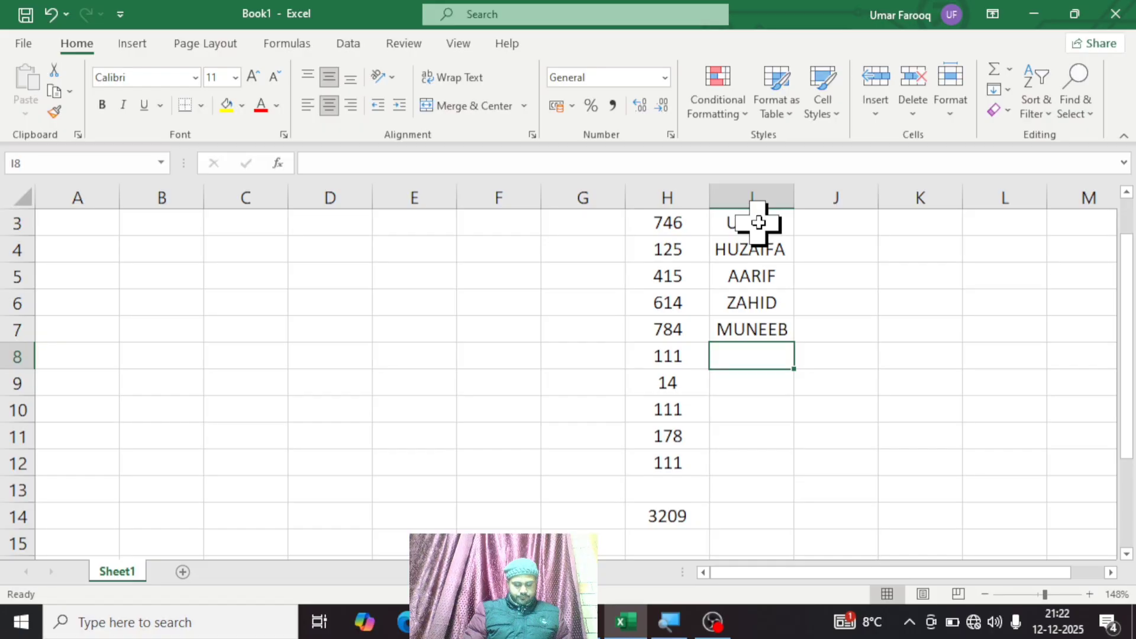
click(913, 304)
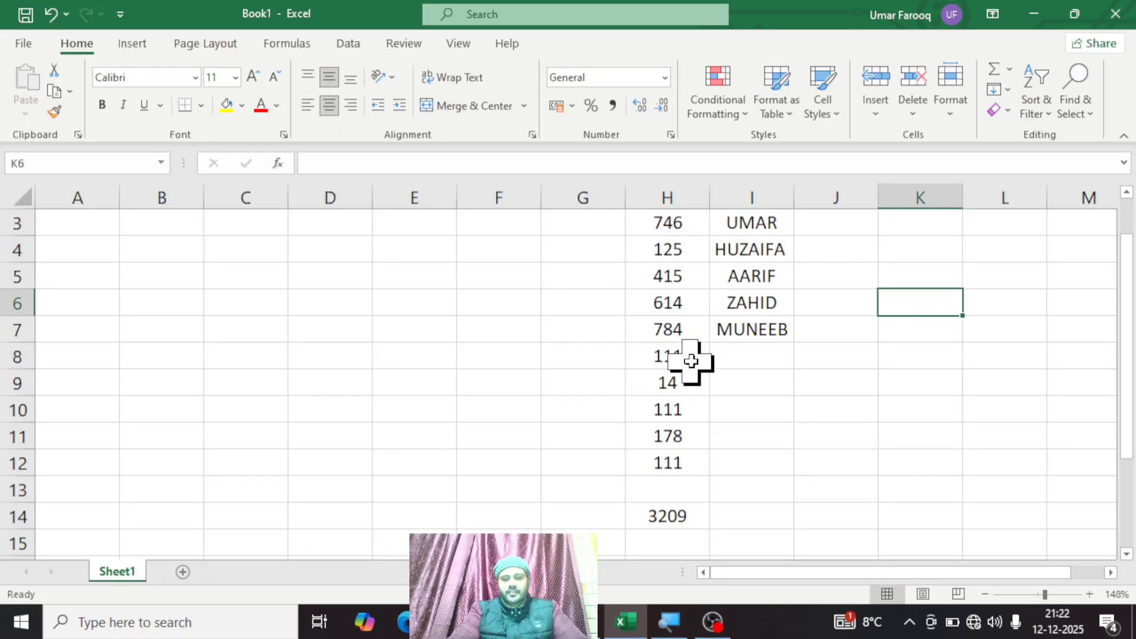
click(672, 354)
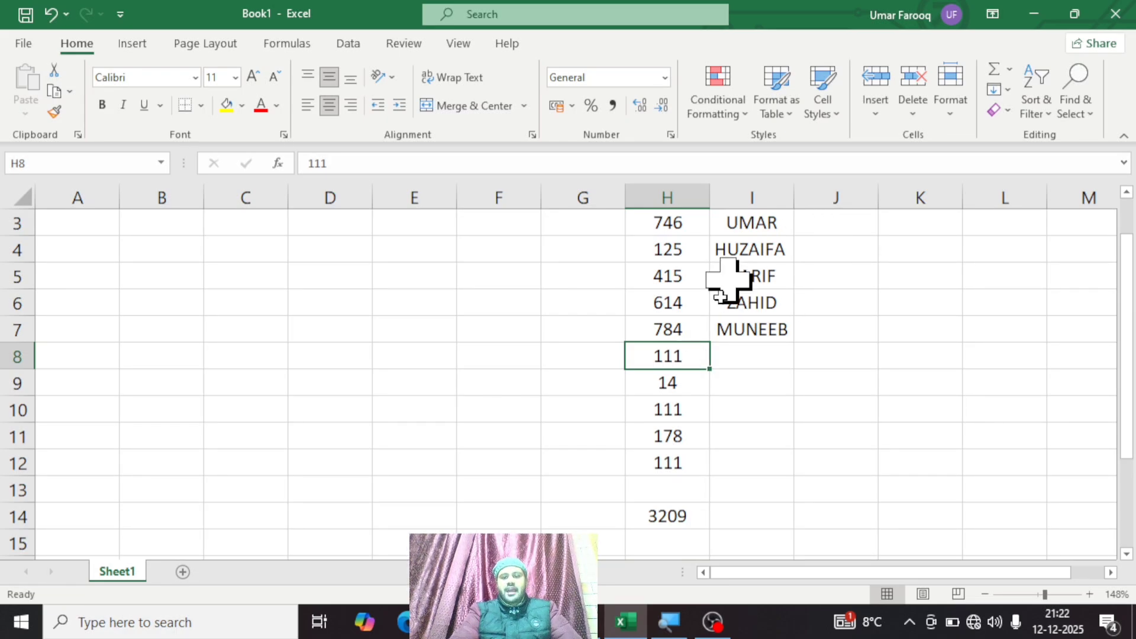
click(684, 430)
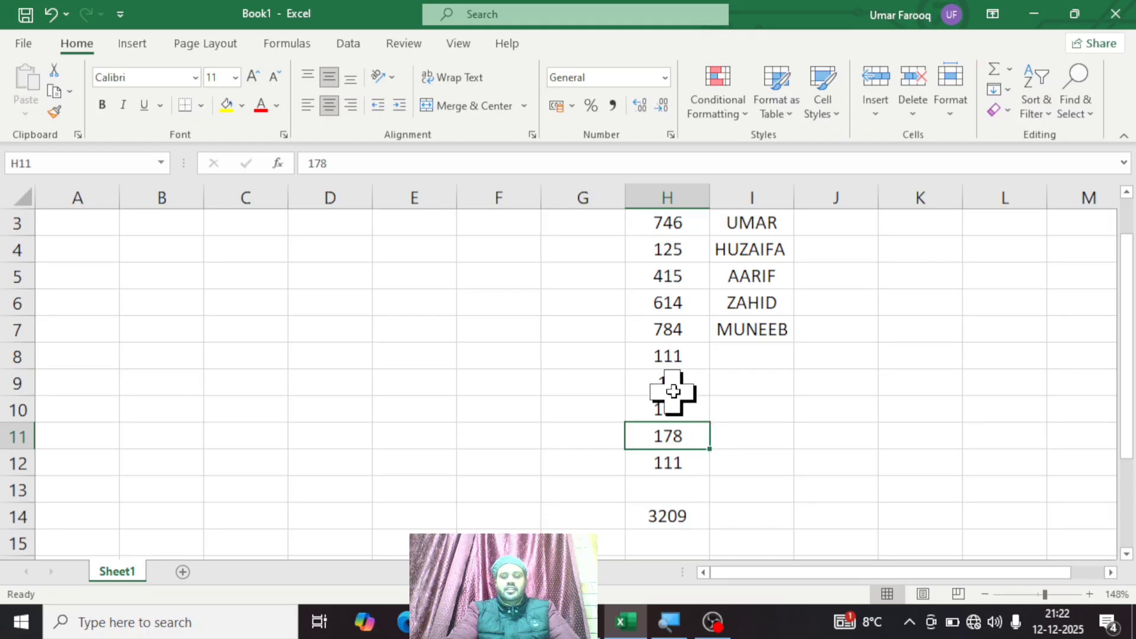
click(670, 410)
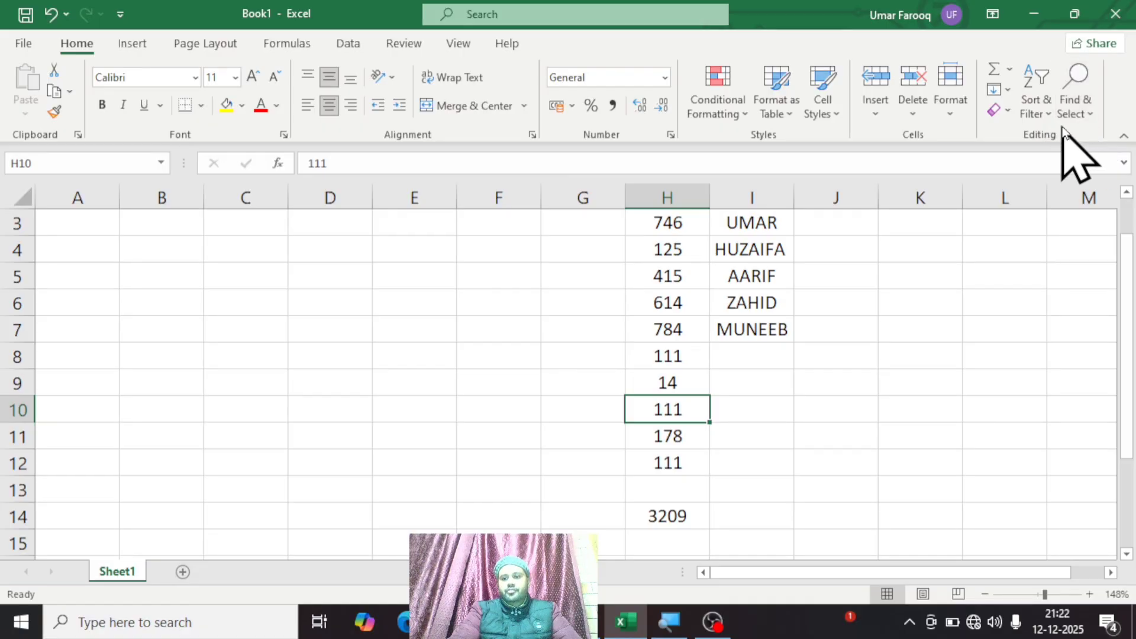
click(1076, 112)
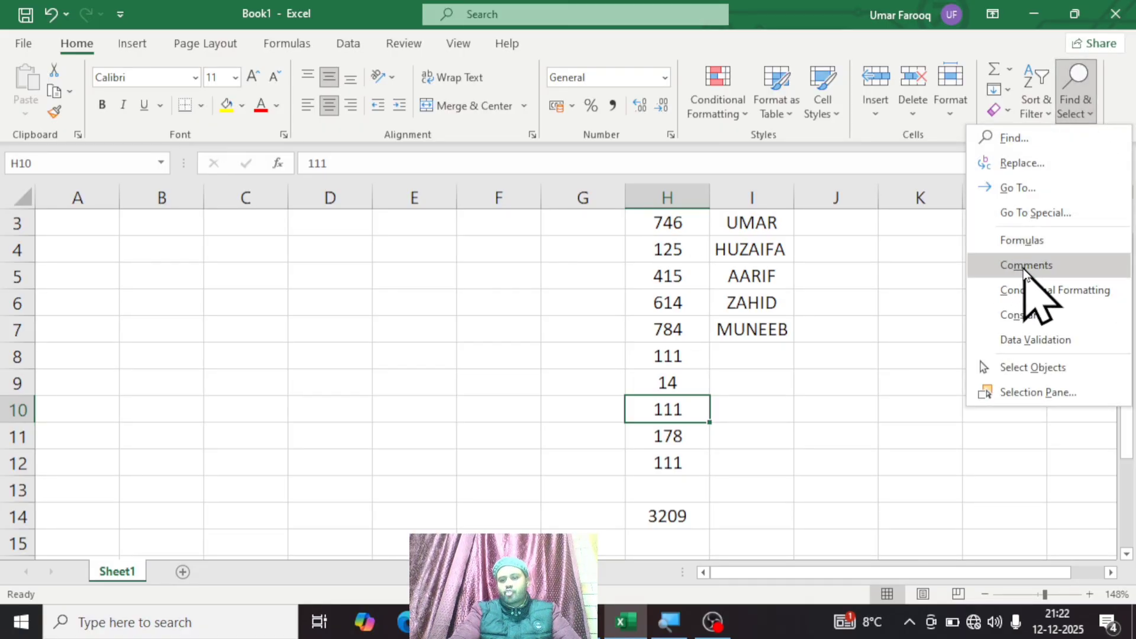
click(653, 410)
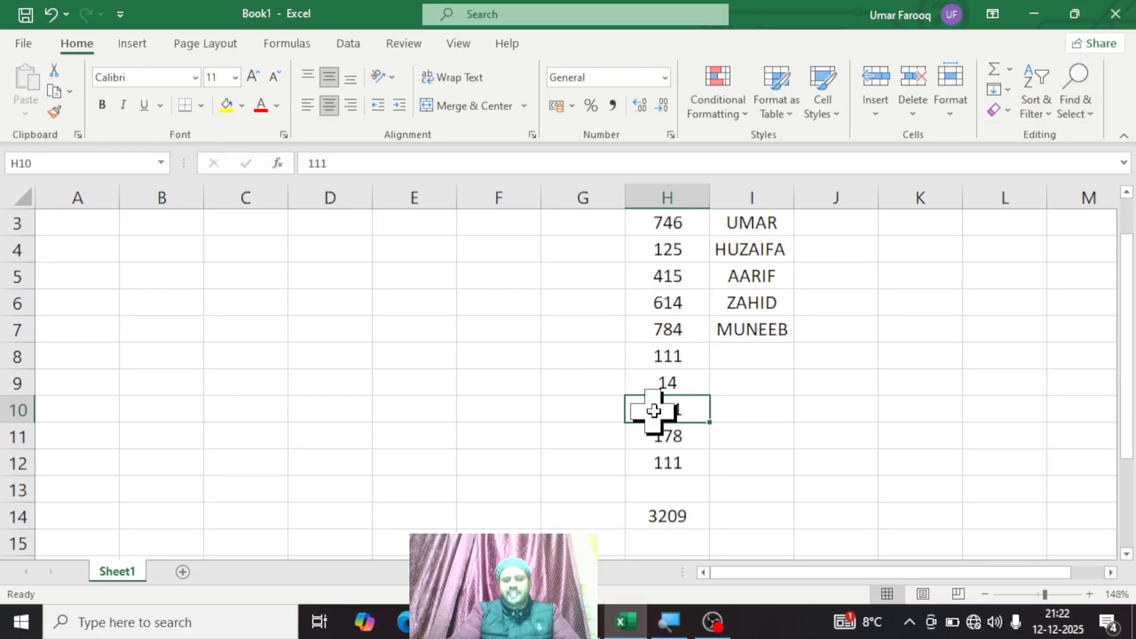
Step: Insert a comment on cell H10 and clear the default author name from it
right_click(654, 410)
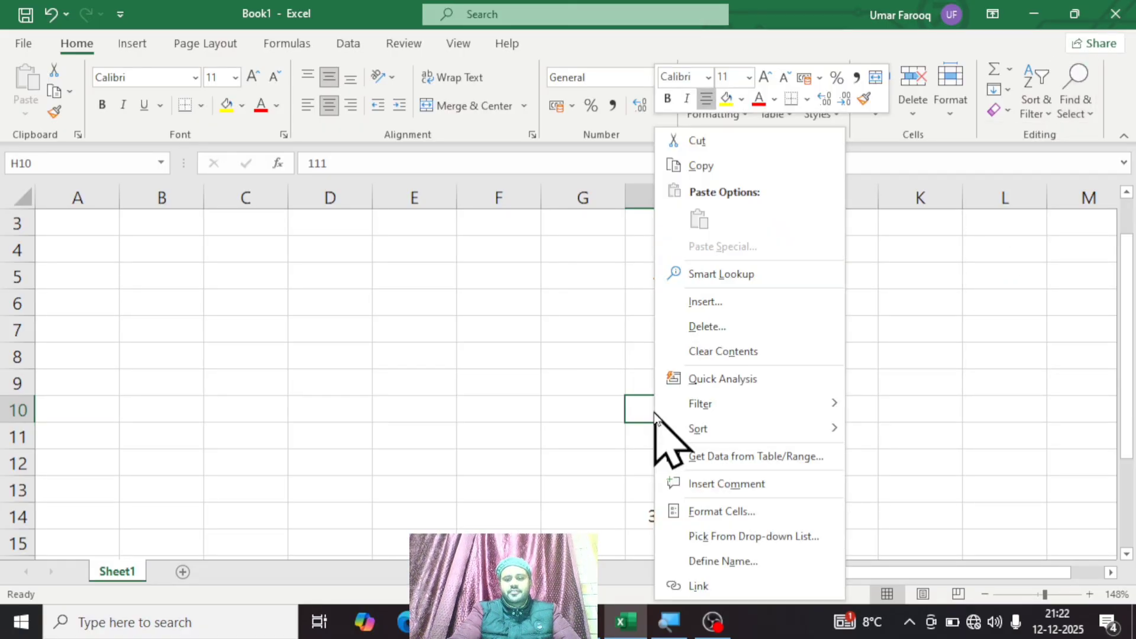
click(716, 485)
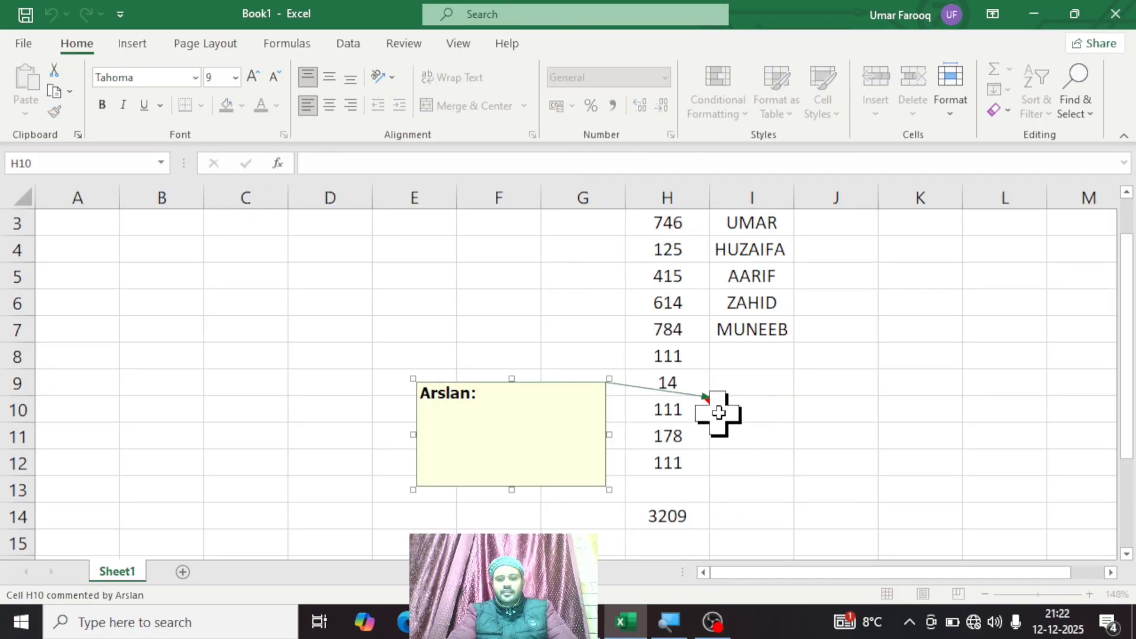
click(487, 400)
key(BackSpace)
key(BackSpace)
key(BackSpace)
key(BackSpace)
key(BackSpace)
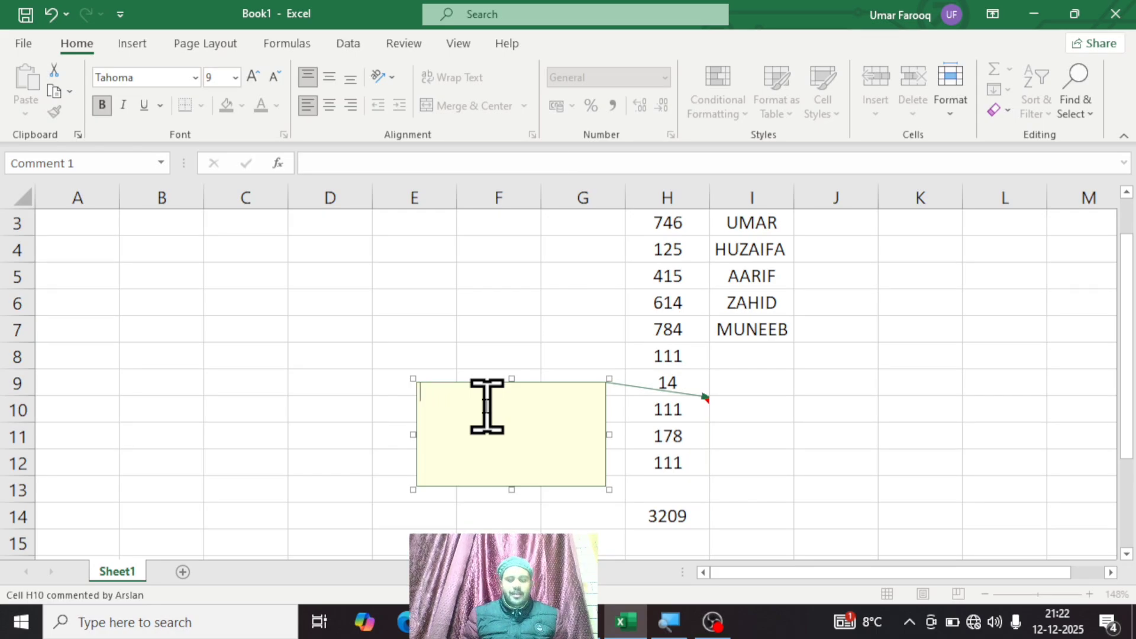
Step: Write DON'T DELETE THIS NUMBER in the H10 comment, finish editing, and preview the comment on the sheet
text(DON)
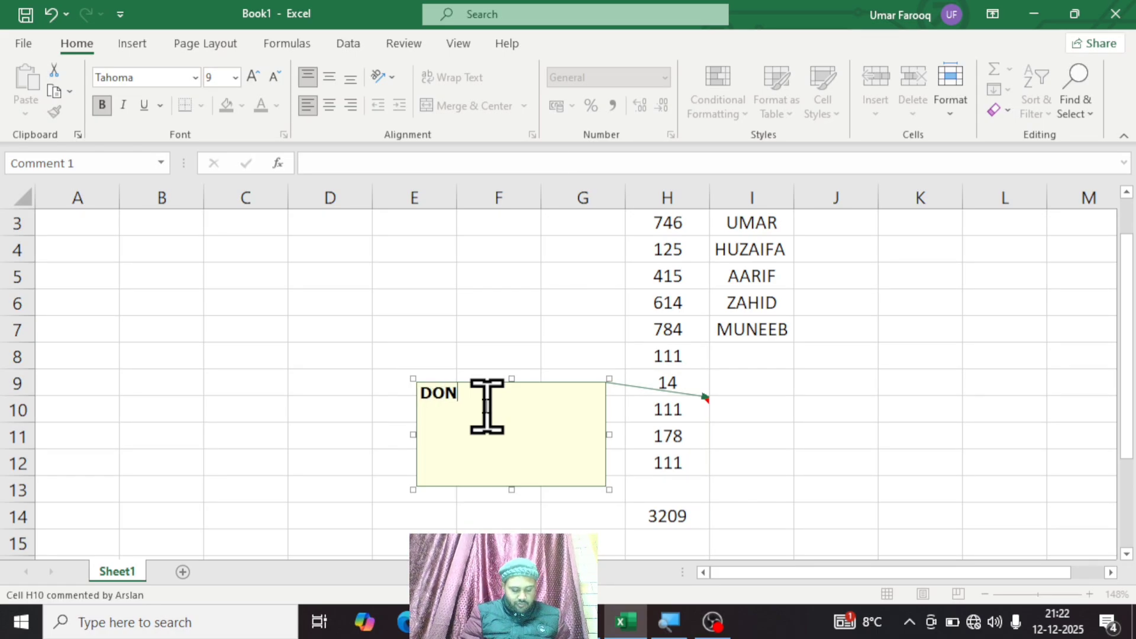
text('T DELETE)
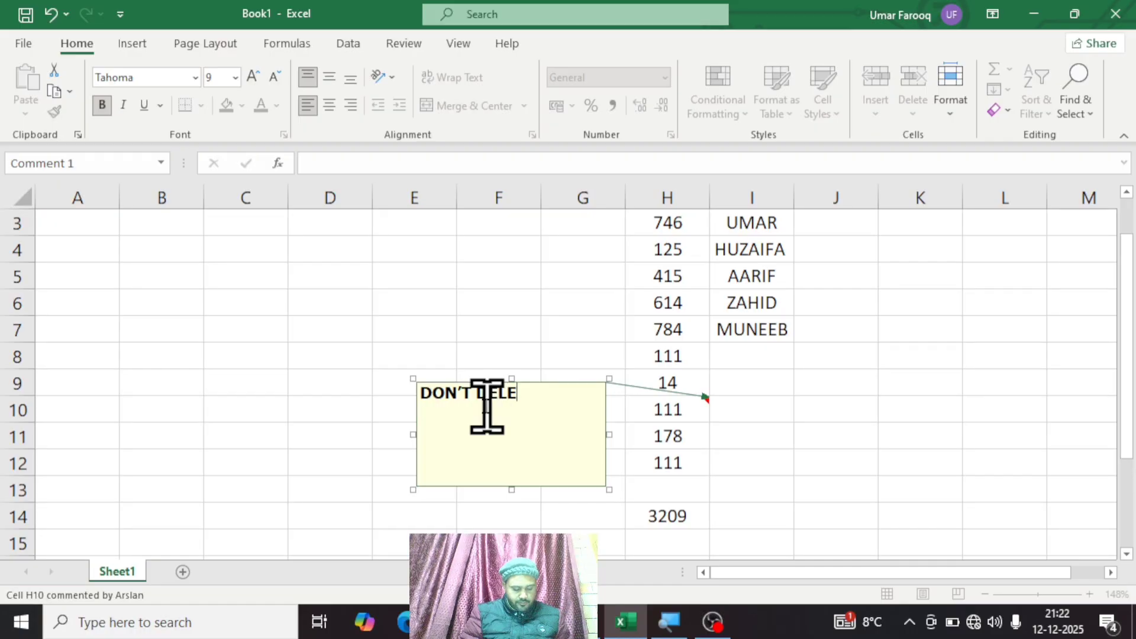
text( THIS )
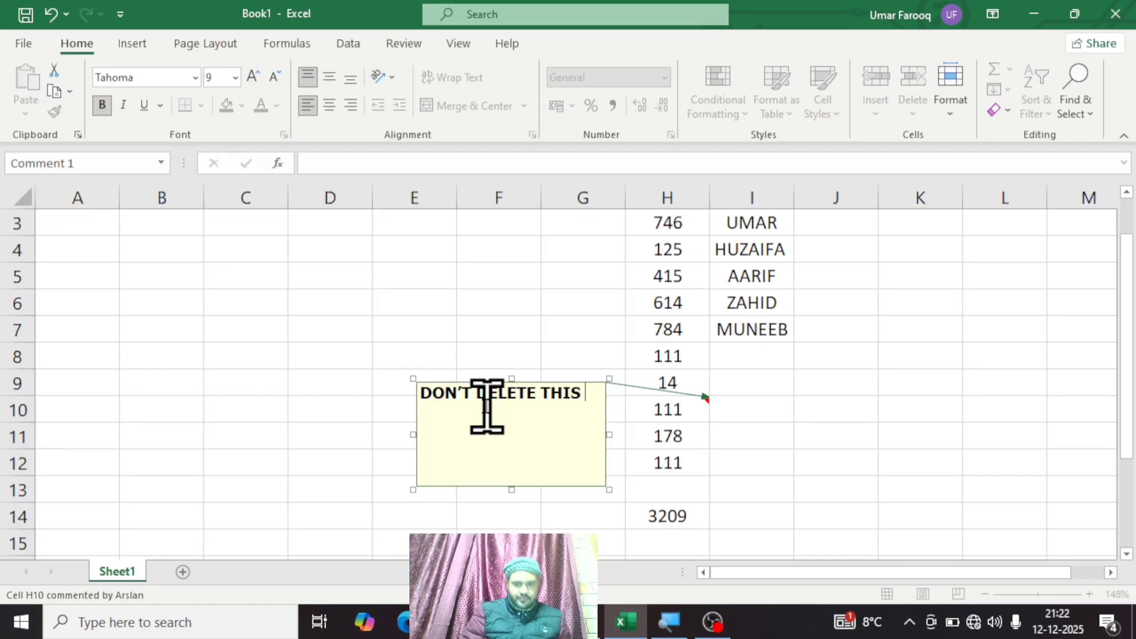
text(NUMBER)
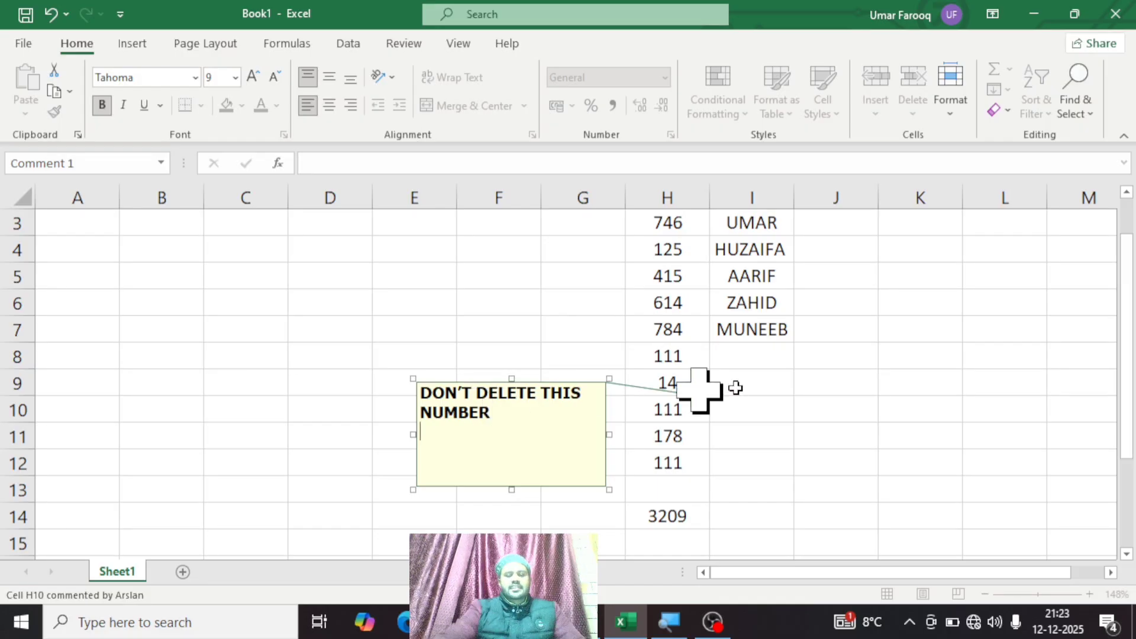
click(921, 380)
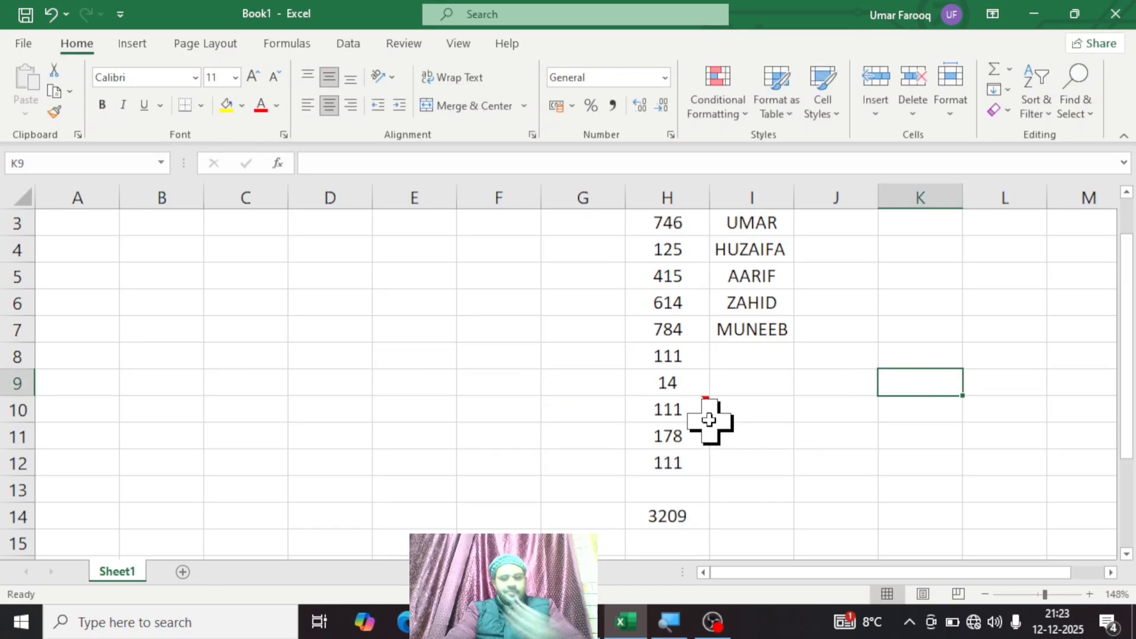
mouse_move(696, 411)
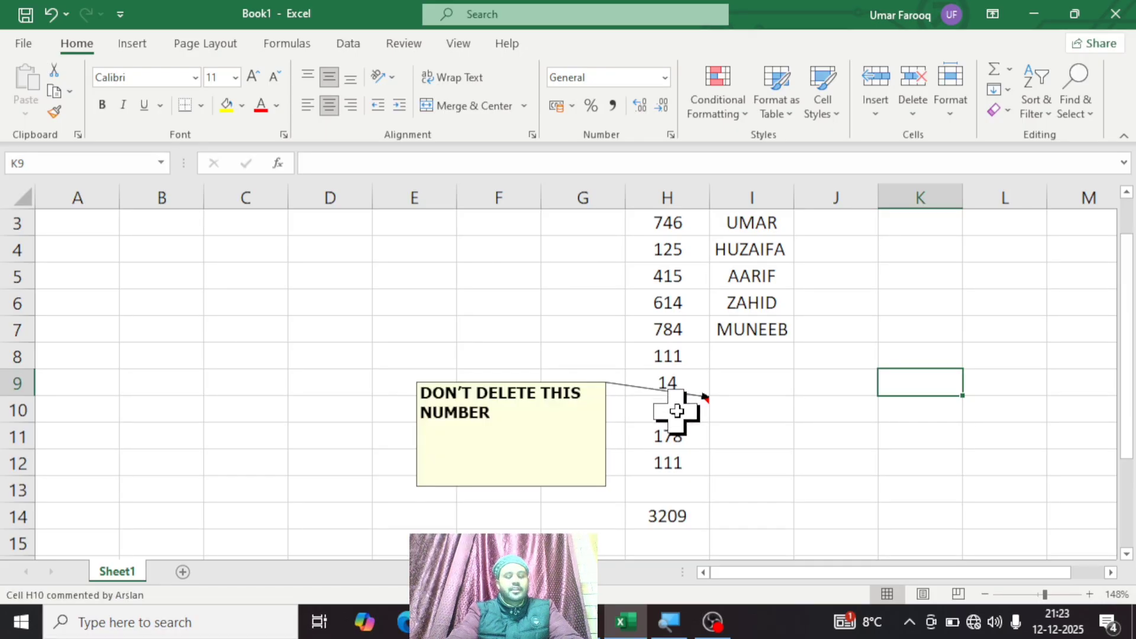
click(803, 377)
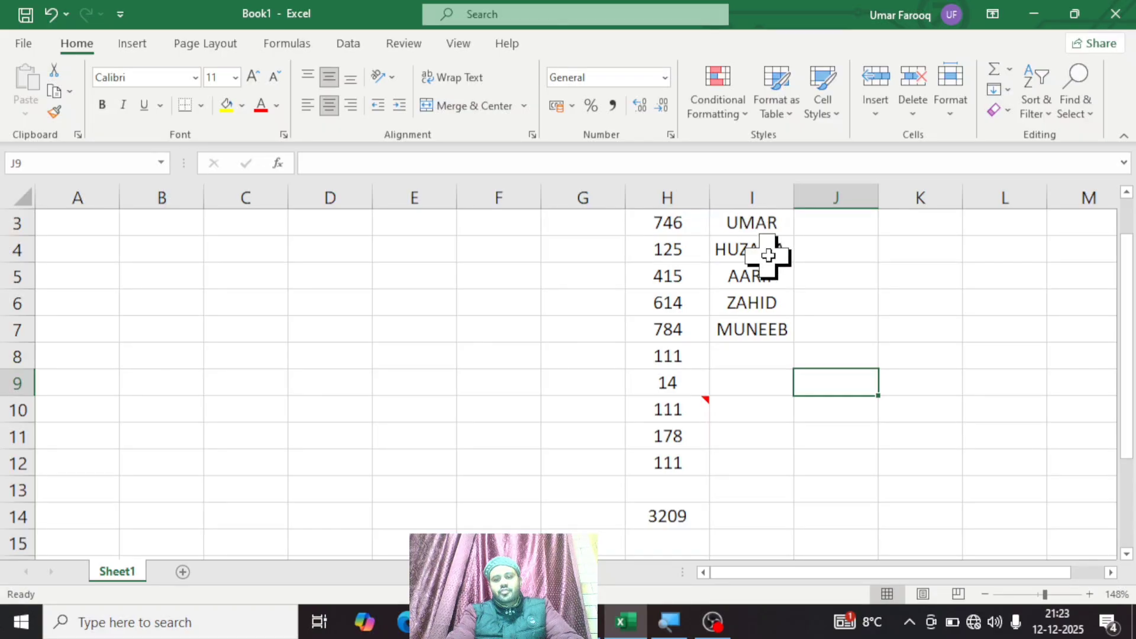
Step: Insert a comment on the name in cell I5 and remove the default author name from it
click(774, 277)
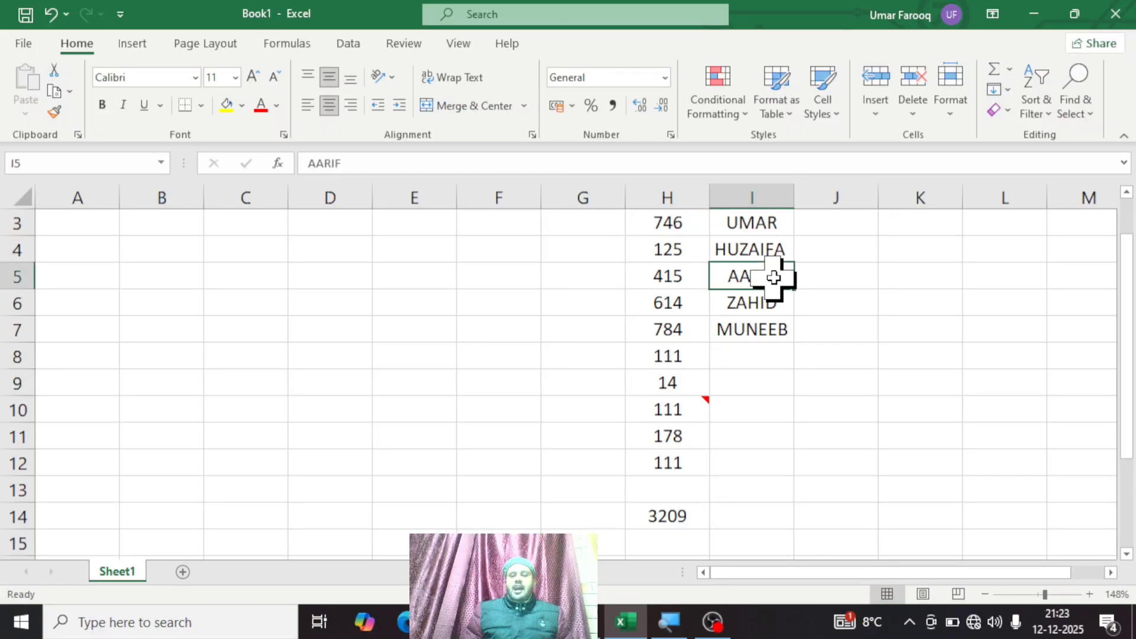
right_click(773, 278)
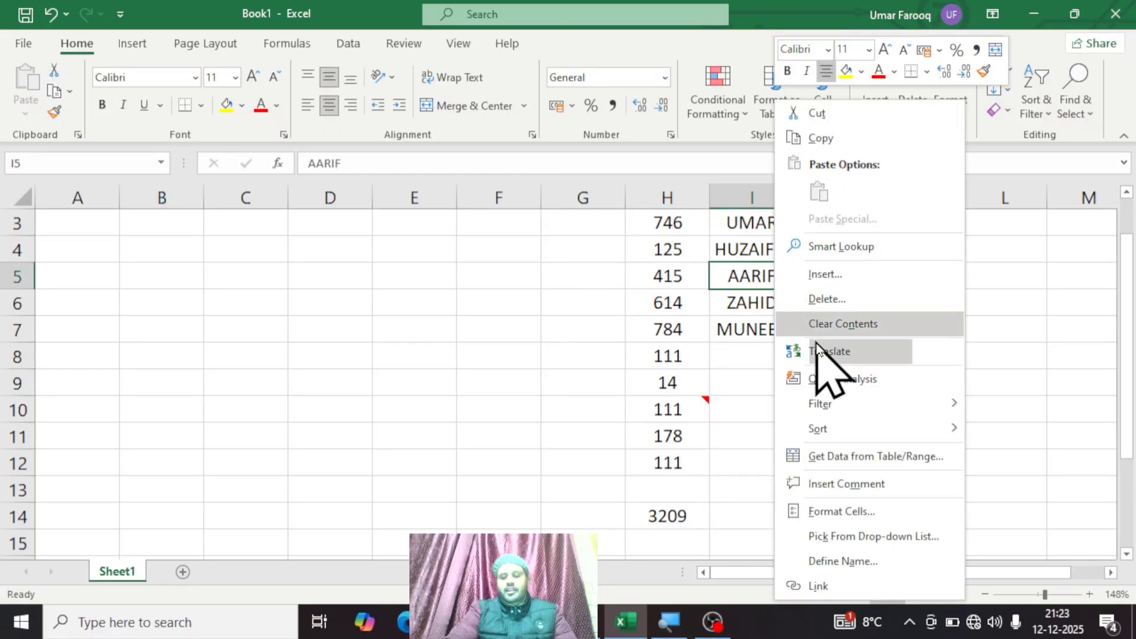
click(852, 483)
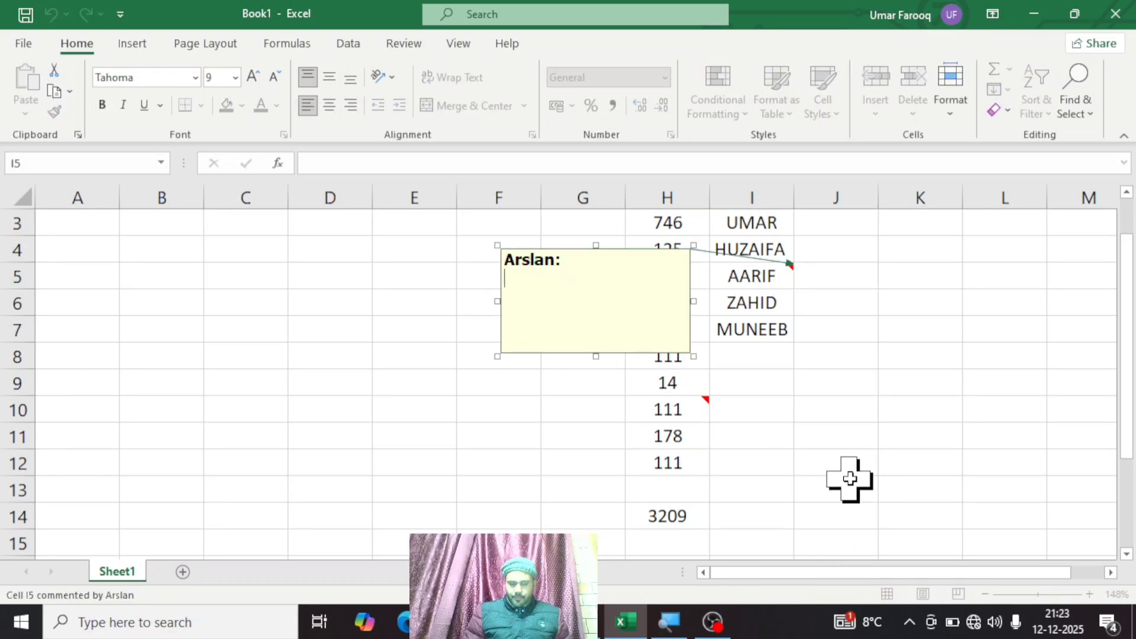
key(BackSpace)
key(BackSpace)
key(BackSpace)
key(BackSpace)
key(BackSpace)
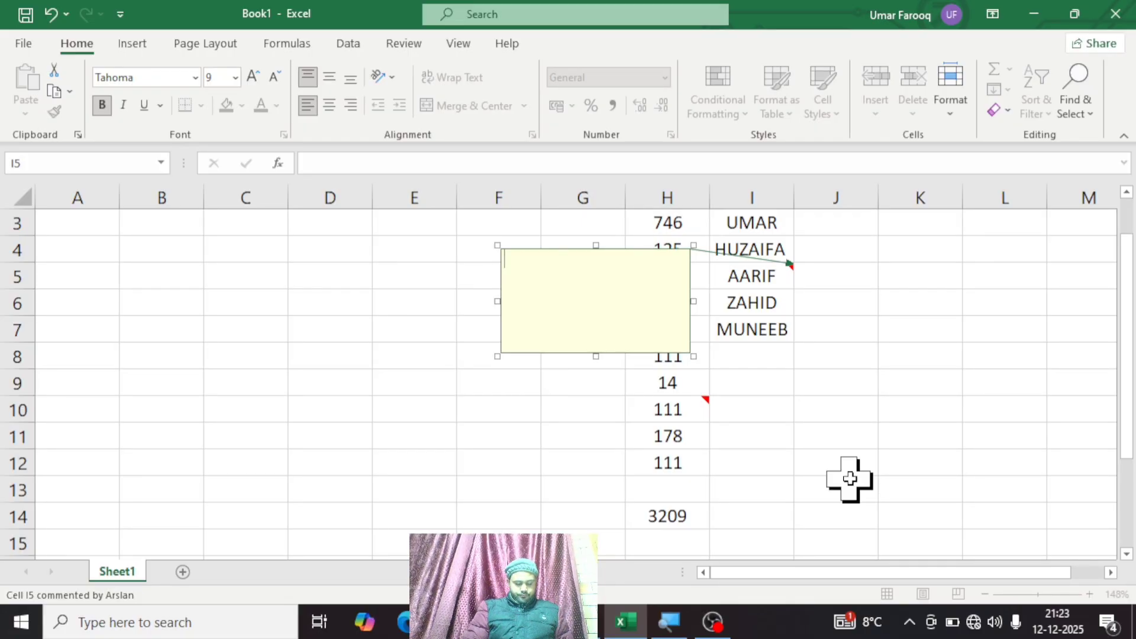
text(THIS IS)
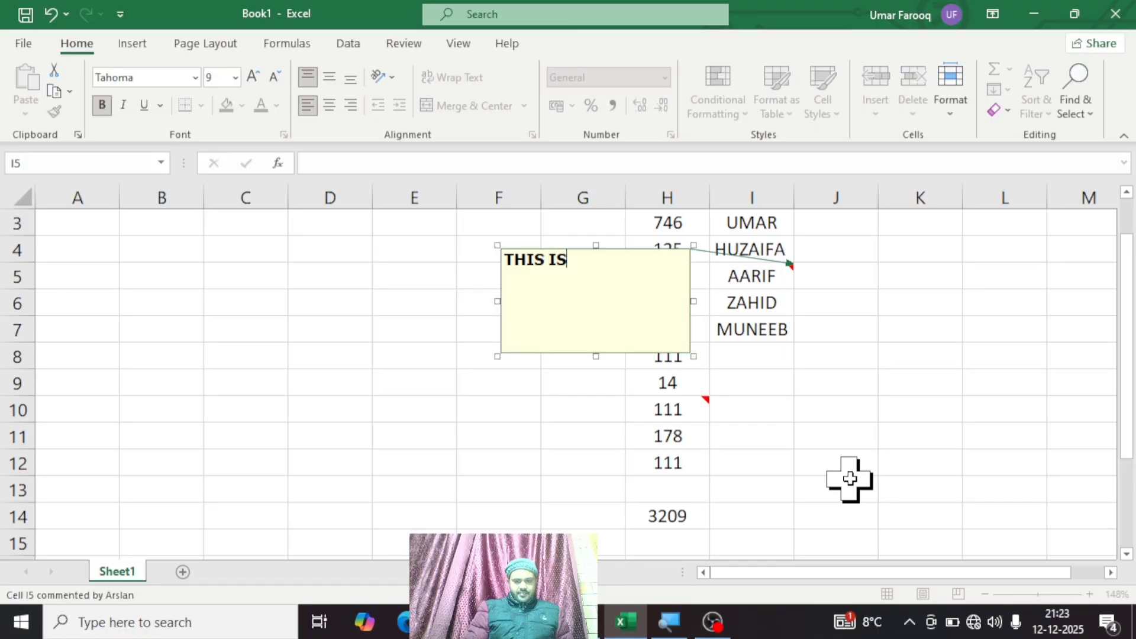
key(BackSpace)
key(BackSpace)
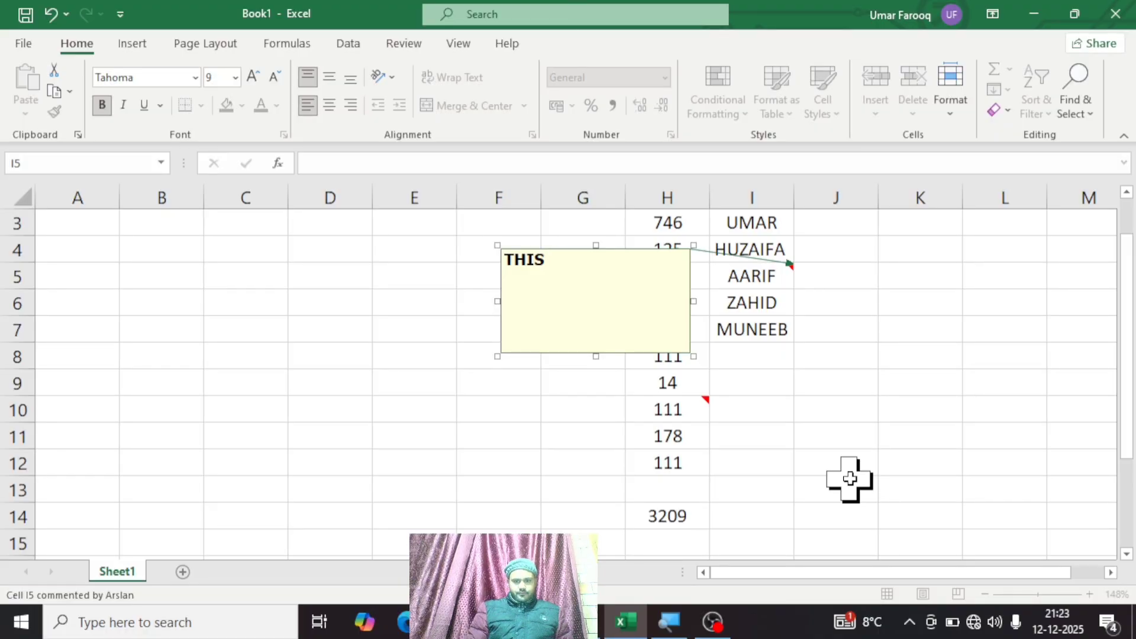
key(BackSpace)
key(BackSpace)
key(BackSpace)
key(BackSpace)
key(BackSpace)
Step: Write DON'T DELETE THIS NAME as the comment text for cell I5 and finish editing
text(DON)
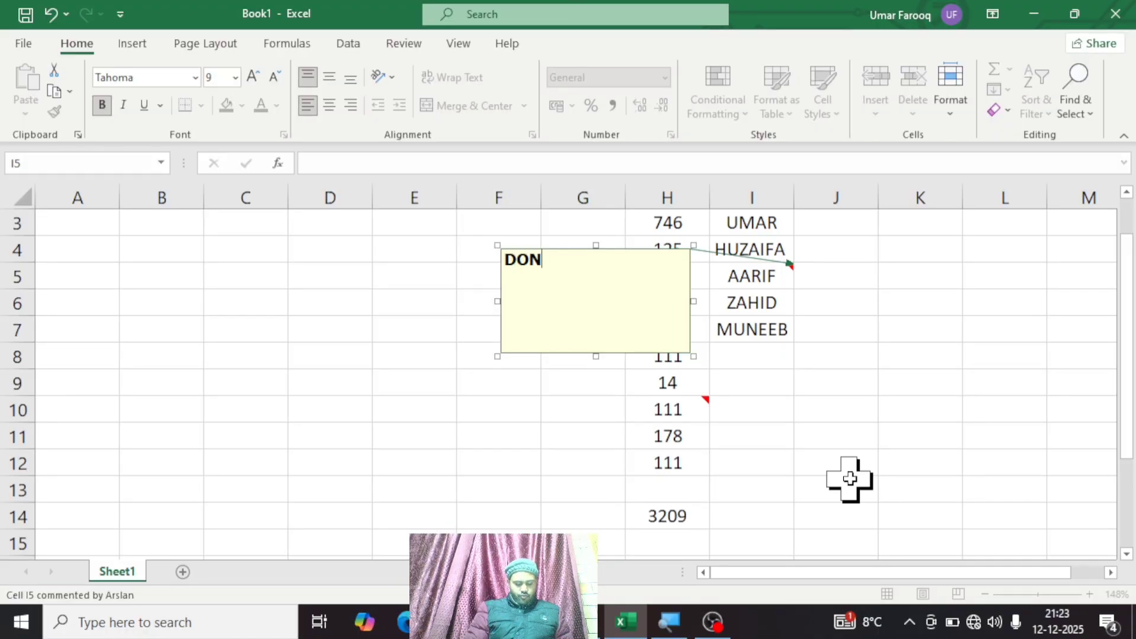
text('T DELEE)
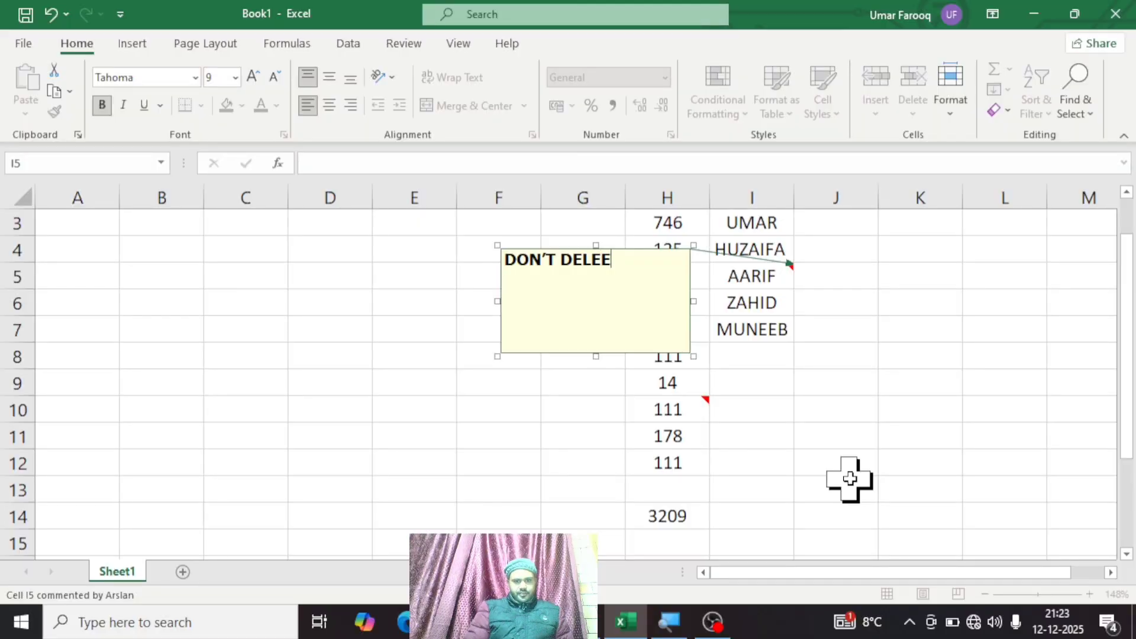
key(BackSpace)
text(ETE )
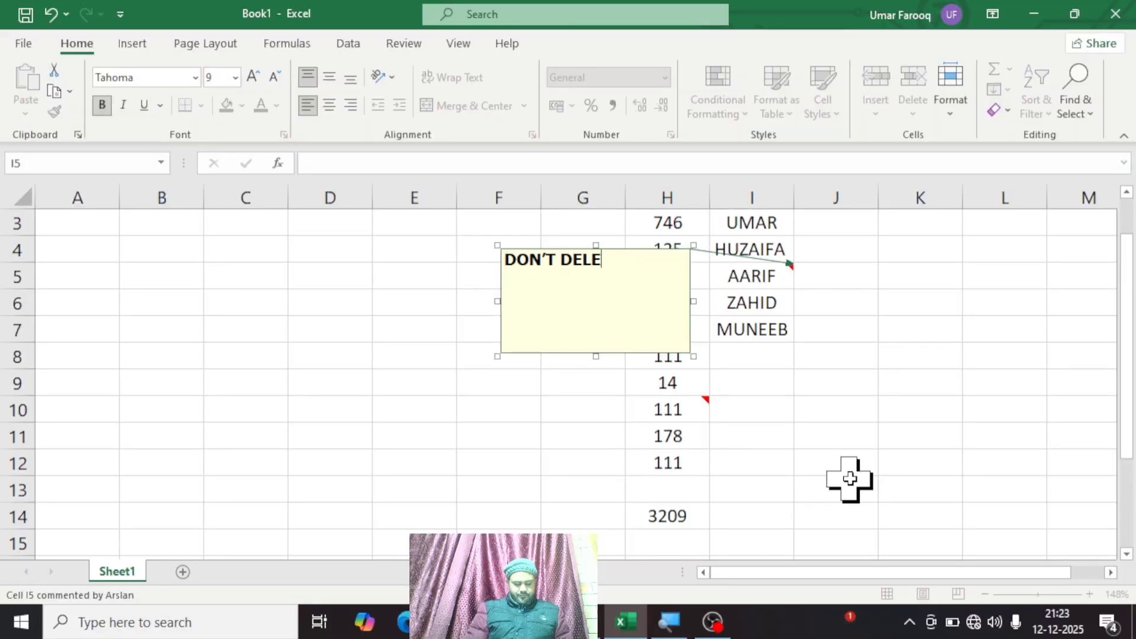
text(THIS NAME)
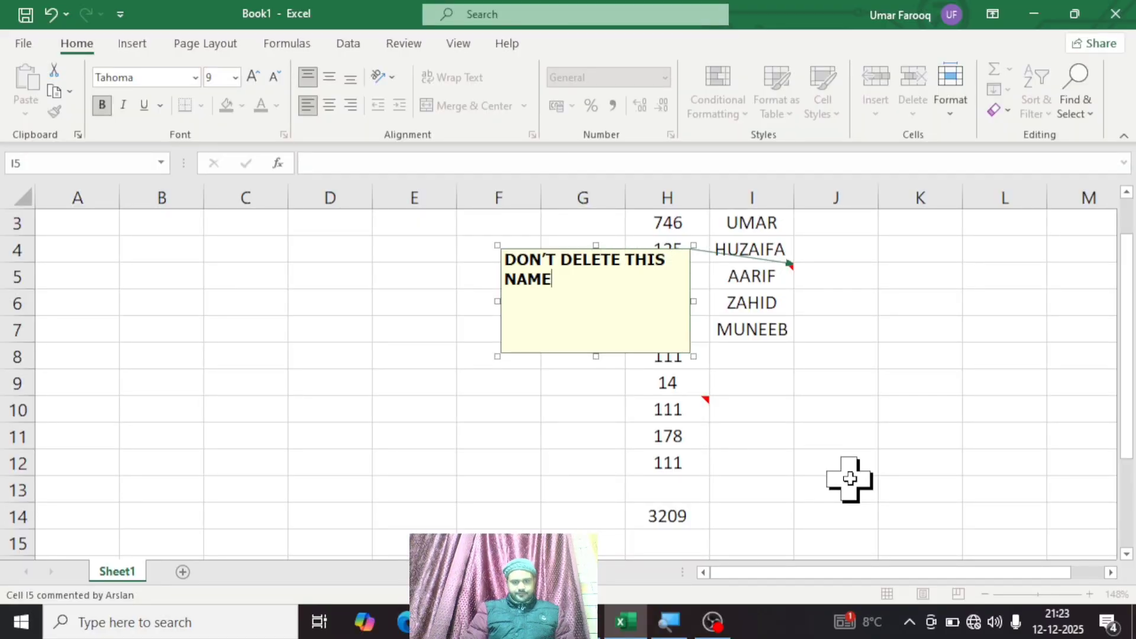
key(Return)
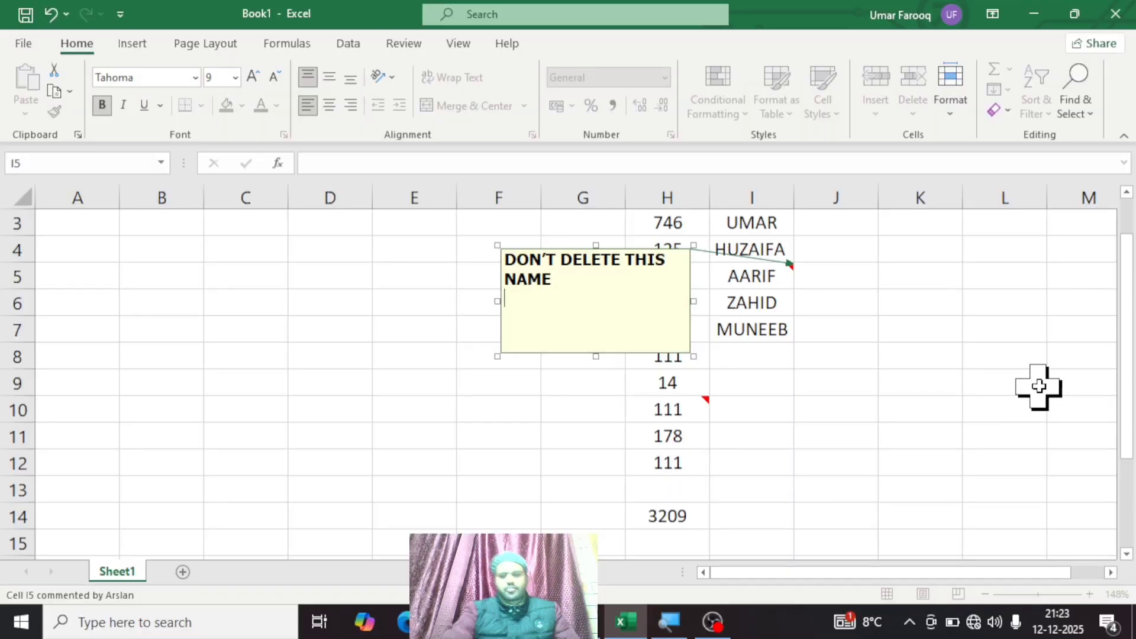
click(978, 404)
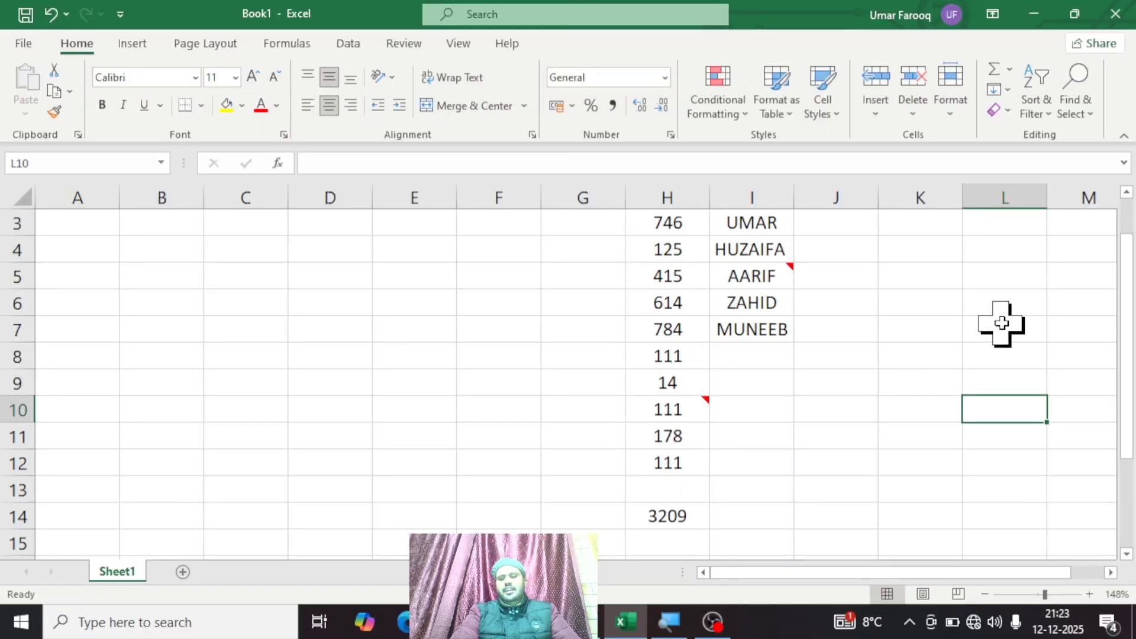
mouse_move(779, 284)
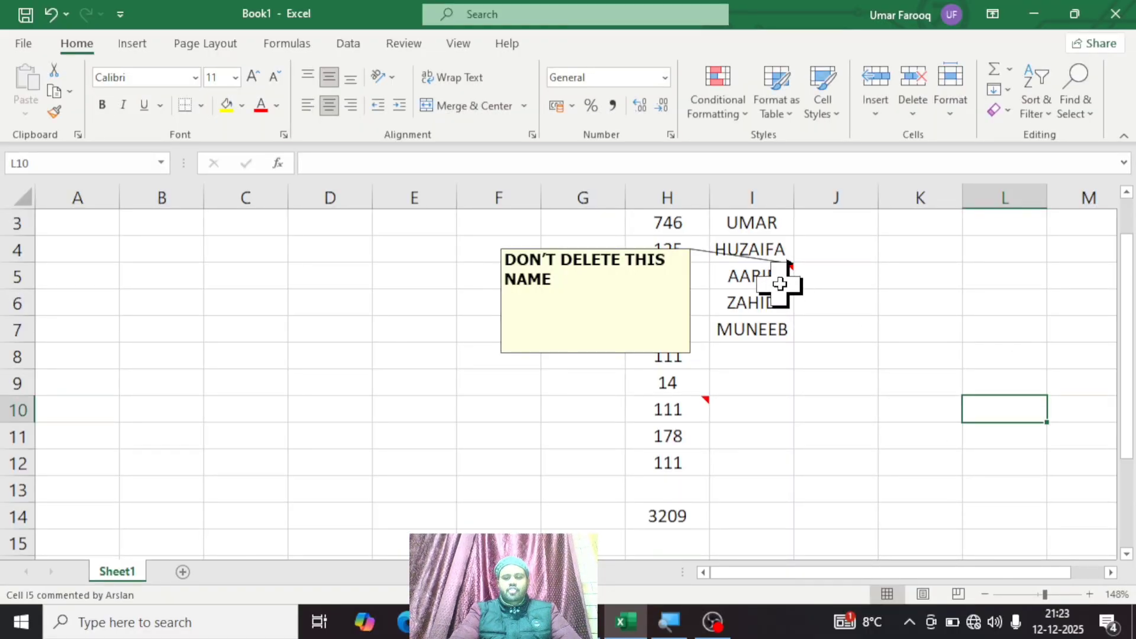
Step: Starting from empty cell K6, use the Comments option of Find & Select to select all commented cells
click(919, 301)
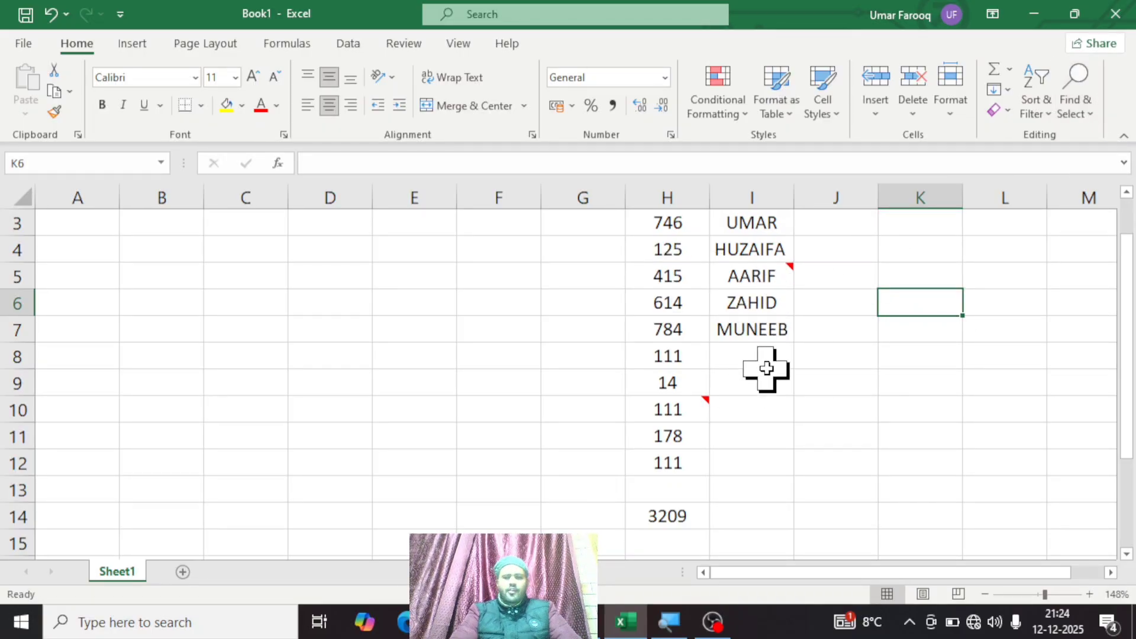
click(1079, 112)
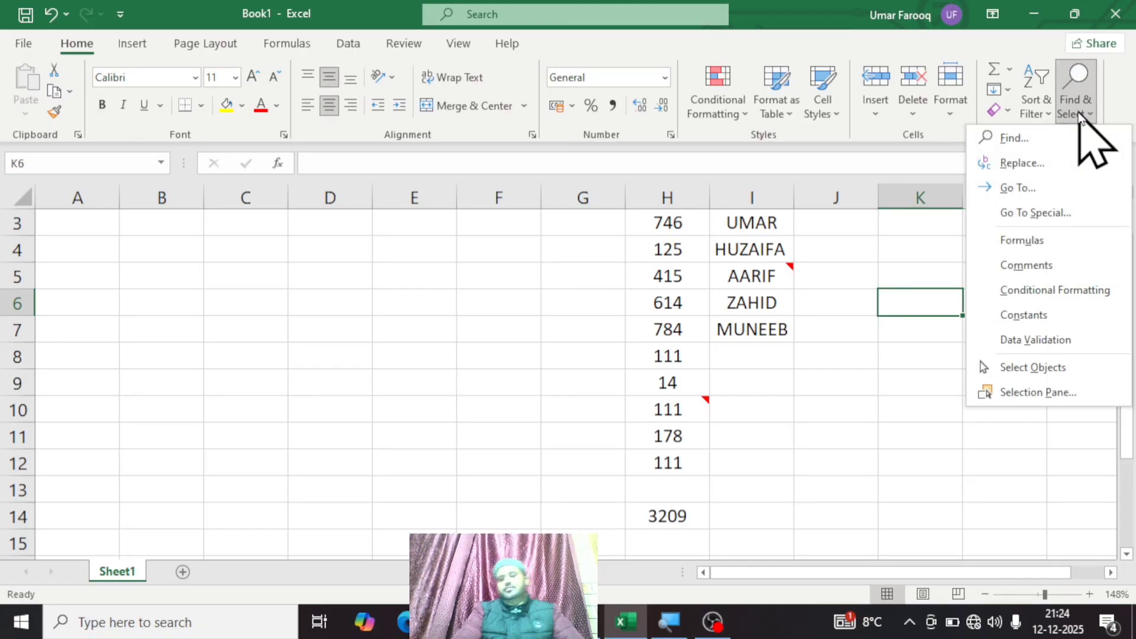
click(1045, 274)
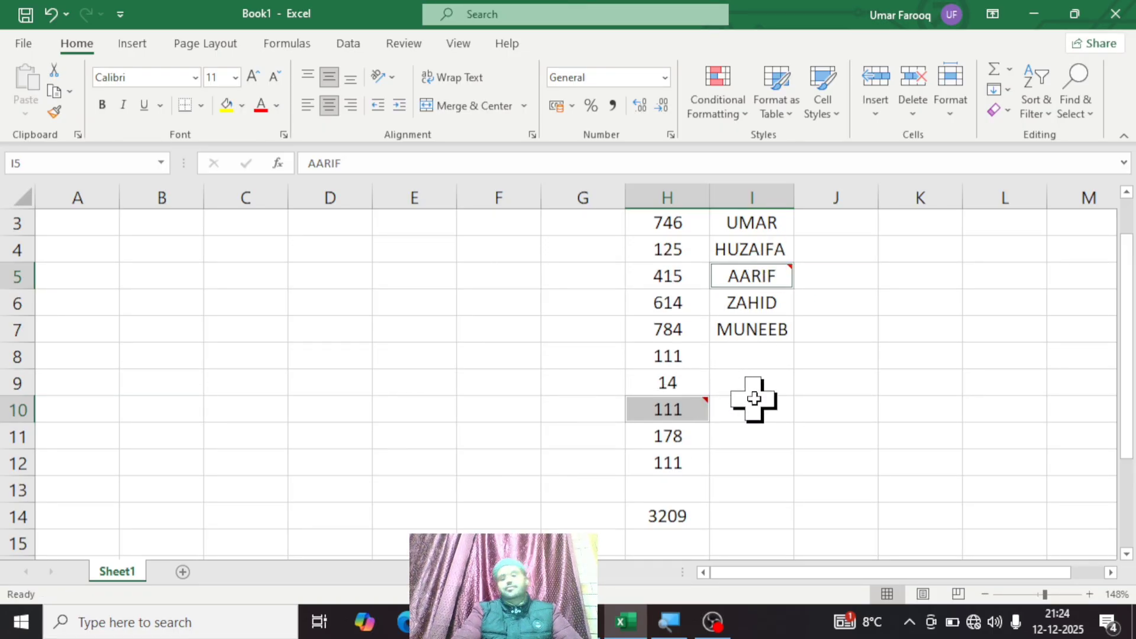
Step: Try the Find & Select Formulas command while only the commented cells are selected
click(1075, 110)
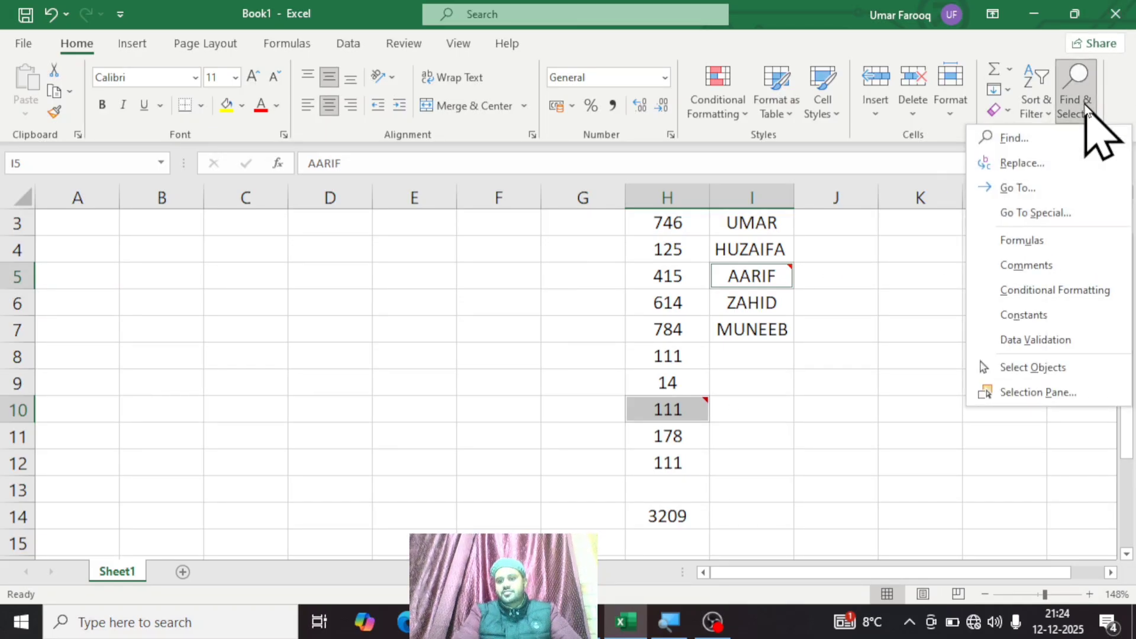
click(1024, 246)
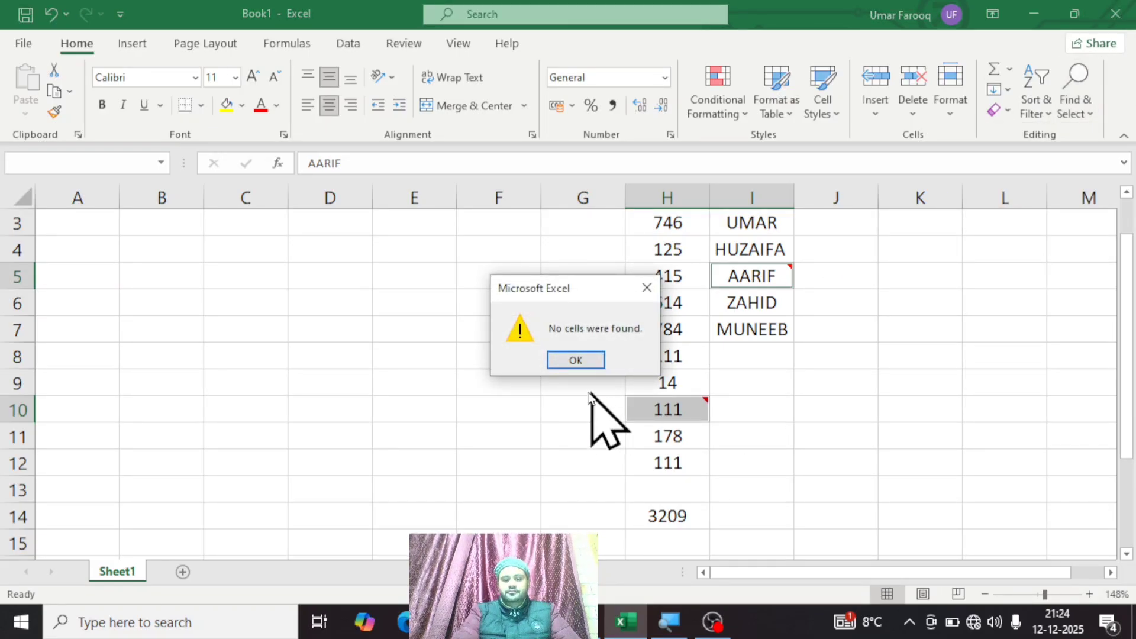
click(576, 360)
Step: Select empty cell J8 and use Find & Select Formulas to jump to the SUM formula
click(843, 353)
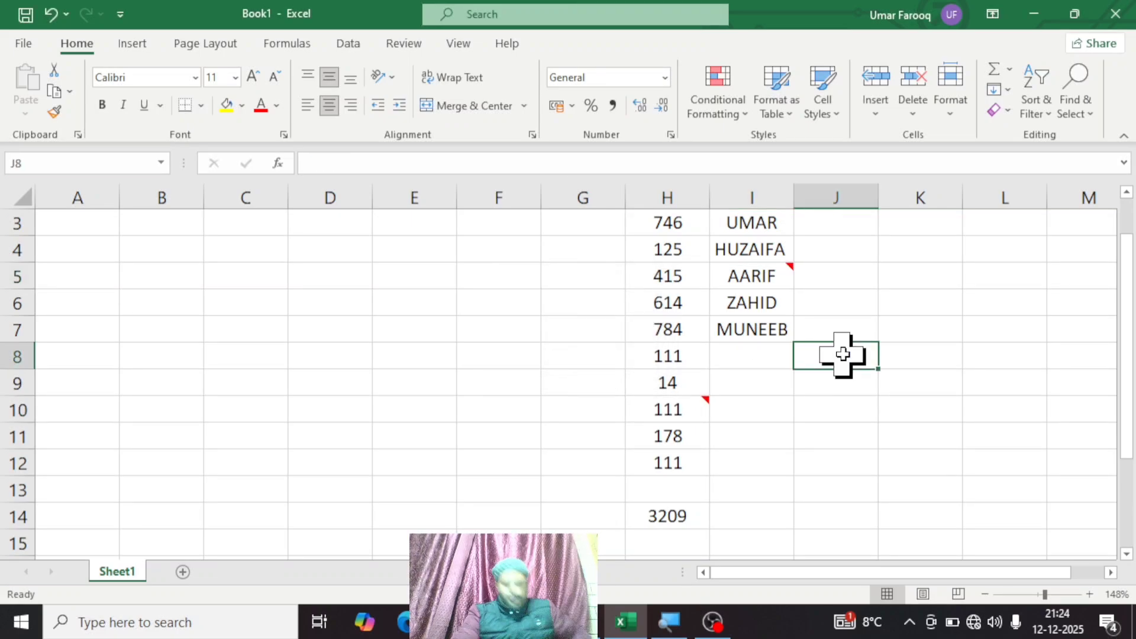
click(1077, 115)
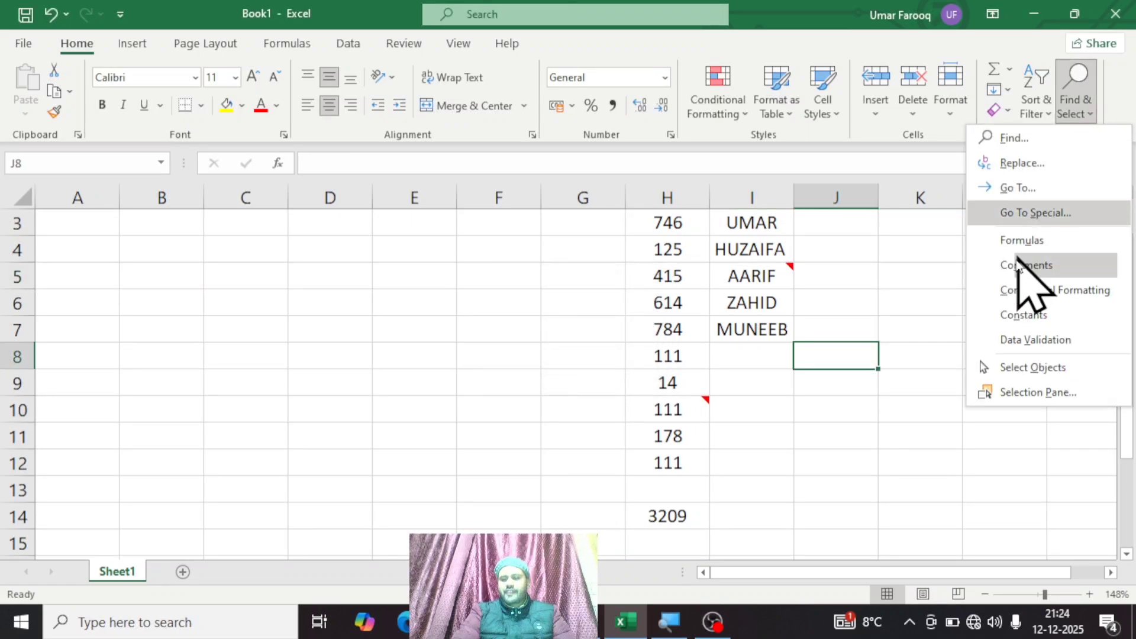
click(1022, 240)
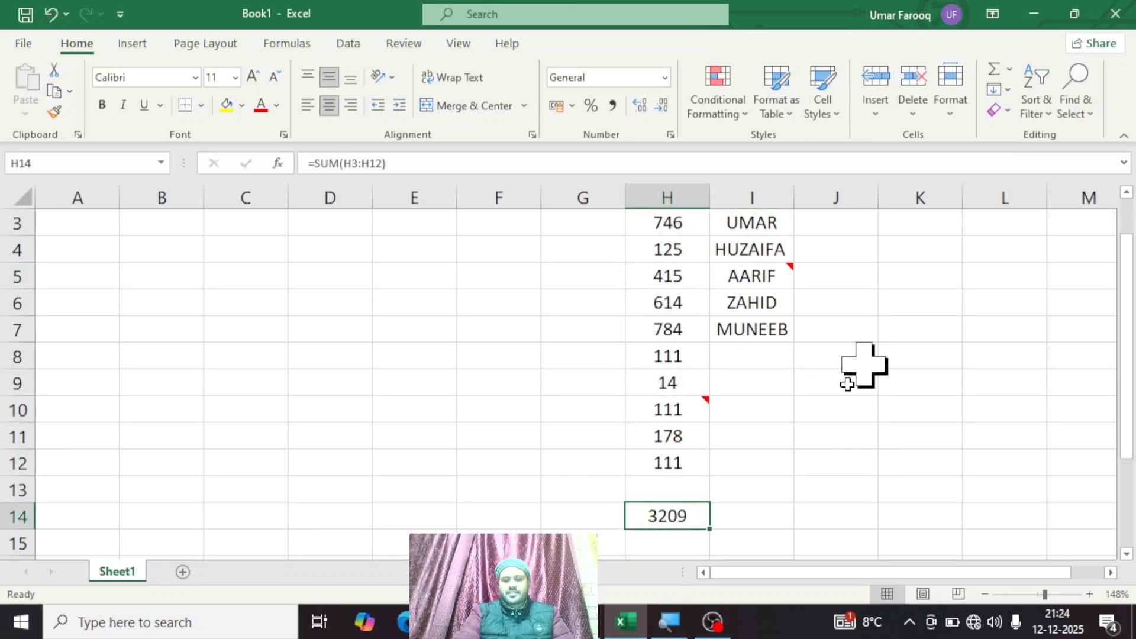
Step: Run Find & Select Comments again from the SUM cell to select the commented cells H10 and I5
click(1077, 116)
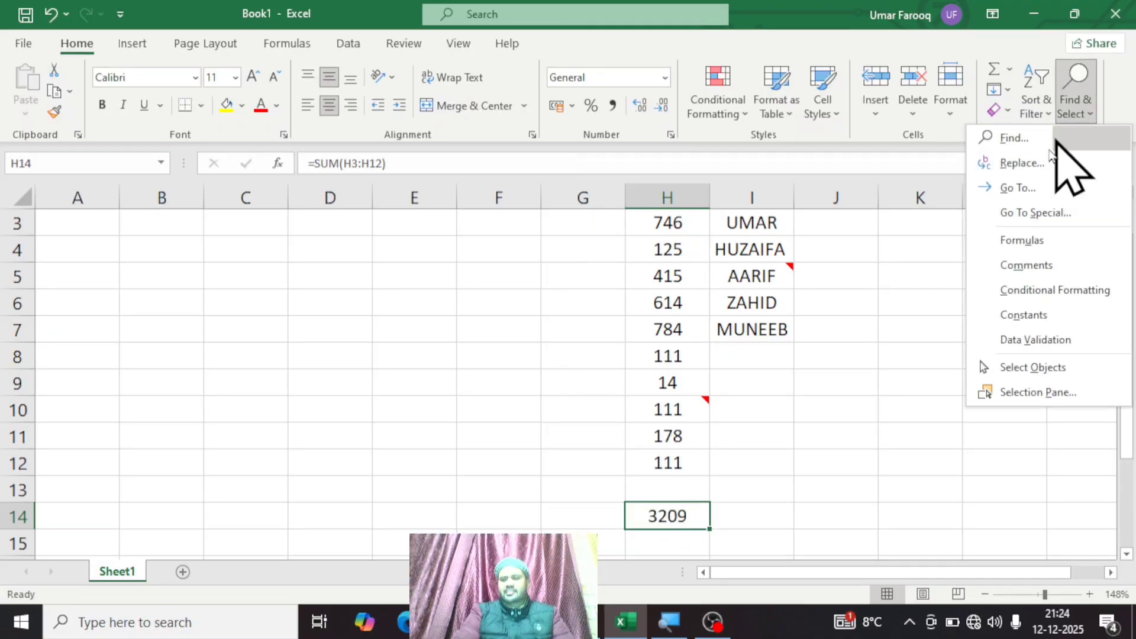
click(1050, 265)
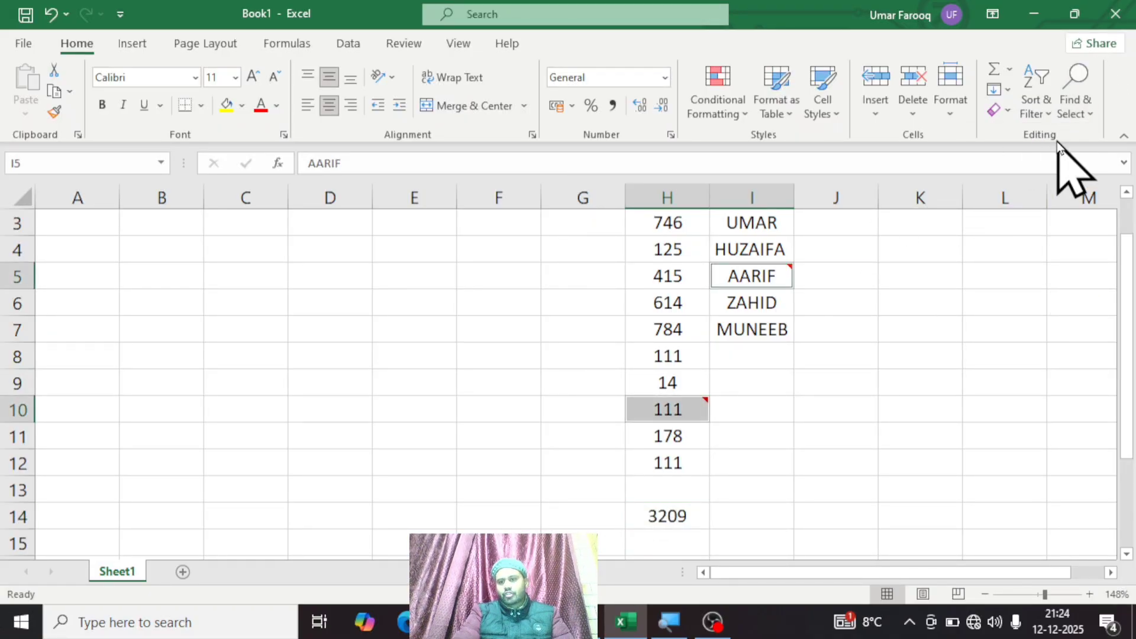
click(1091, 100)
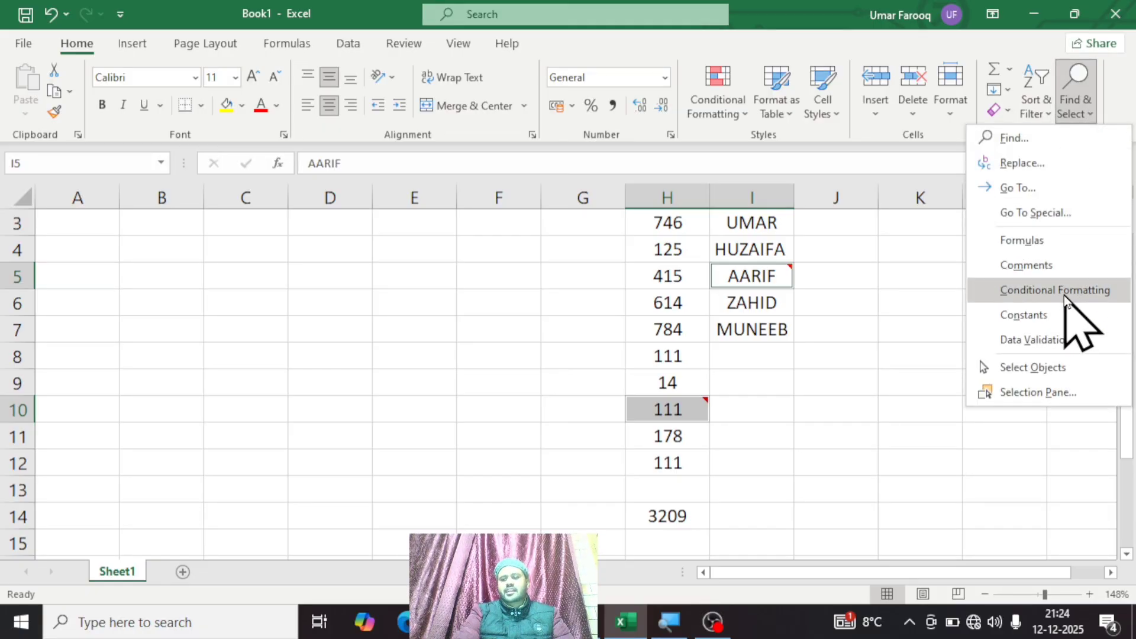
click(949, 334)
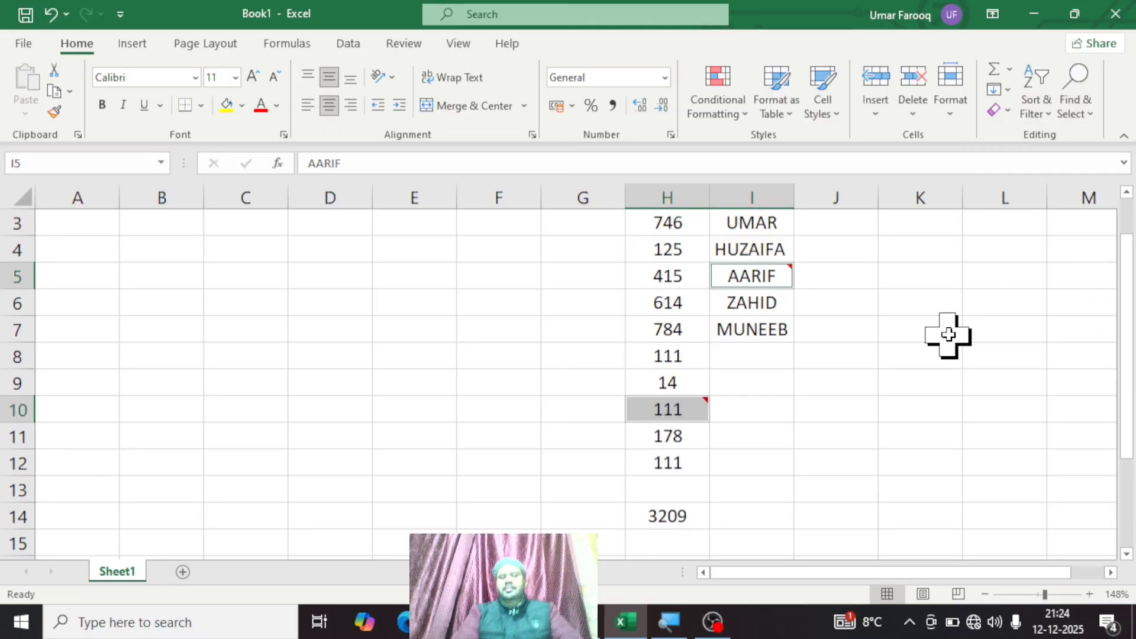
click(743, 116)
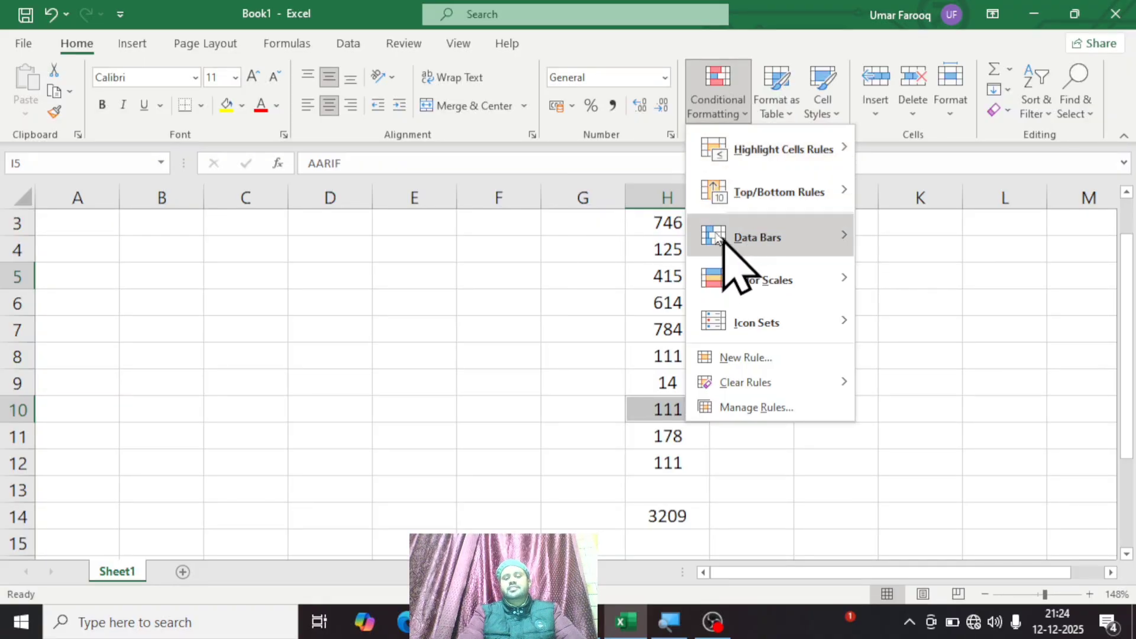
mouse_move(761, 243)
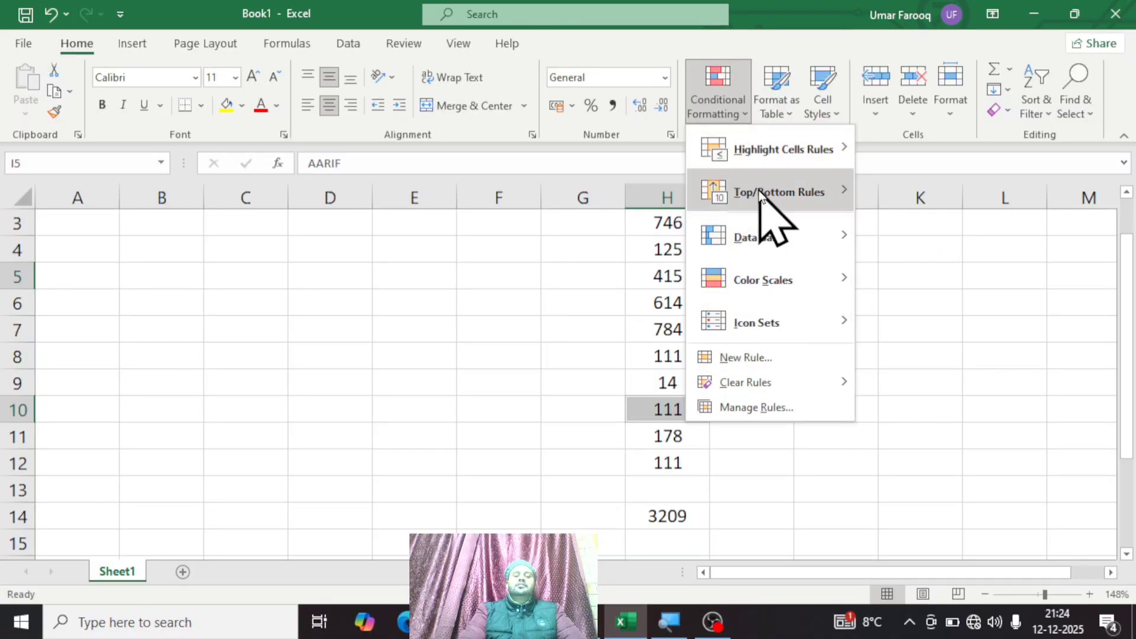
mouse_move(761, 196)
click(529, 302)
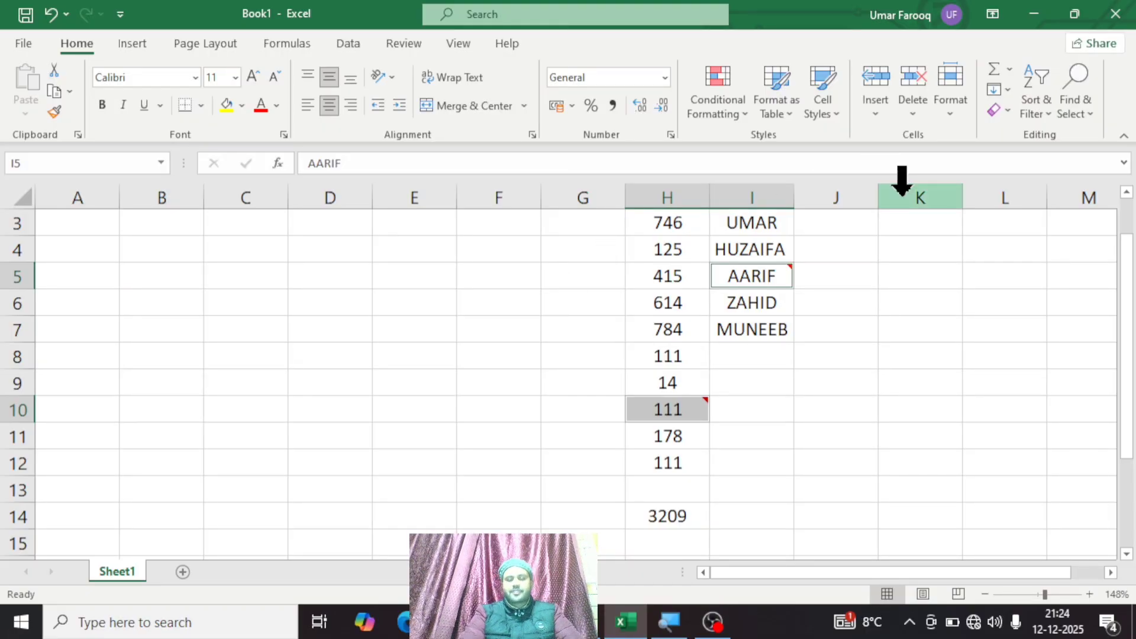
click(1075, 112)
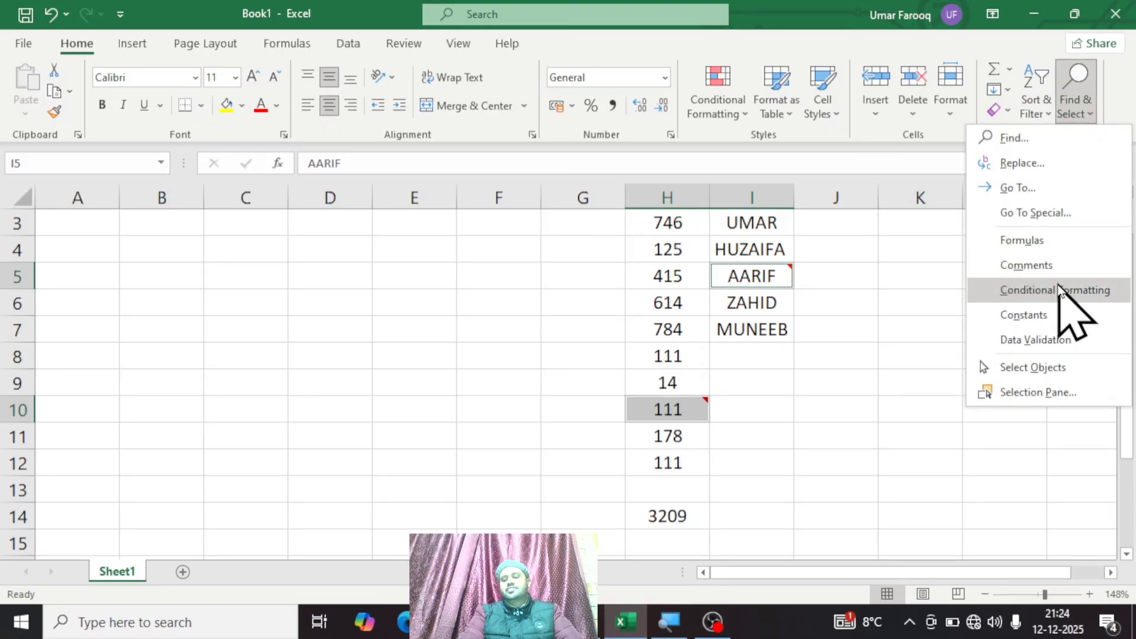
click(812, 393)
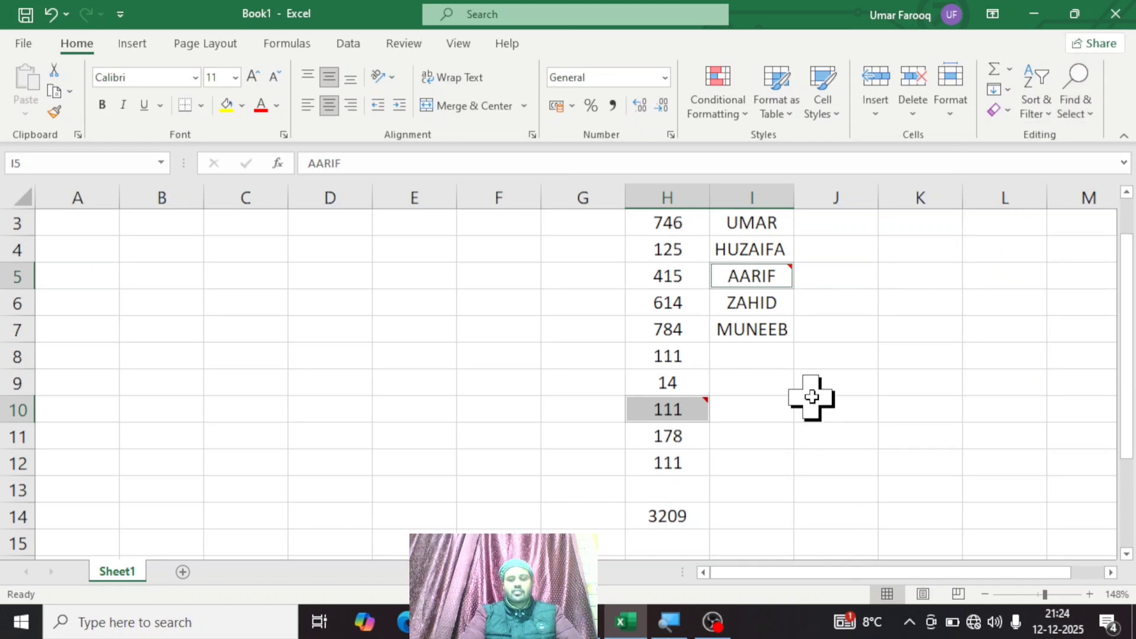
Step: Apply a pink gradient-fill data bar to cell H6 with Conditional Formatting, then move to empty cell L9
click(686, 303)
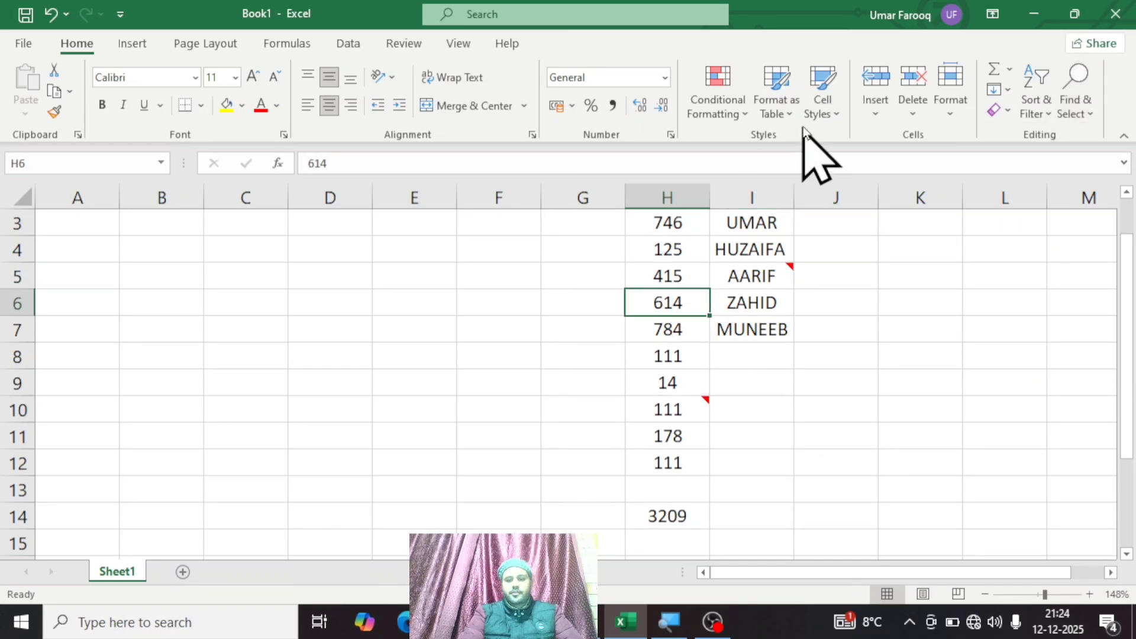
click(821, 114)
click(737, 108)
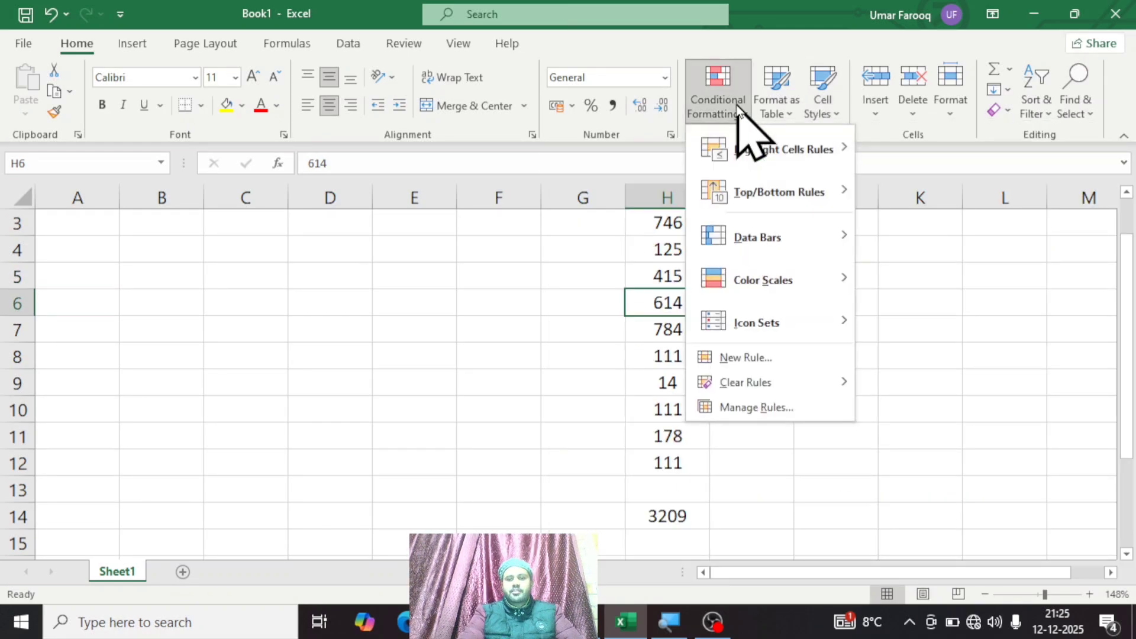
mouse_move(775, 155)
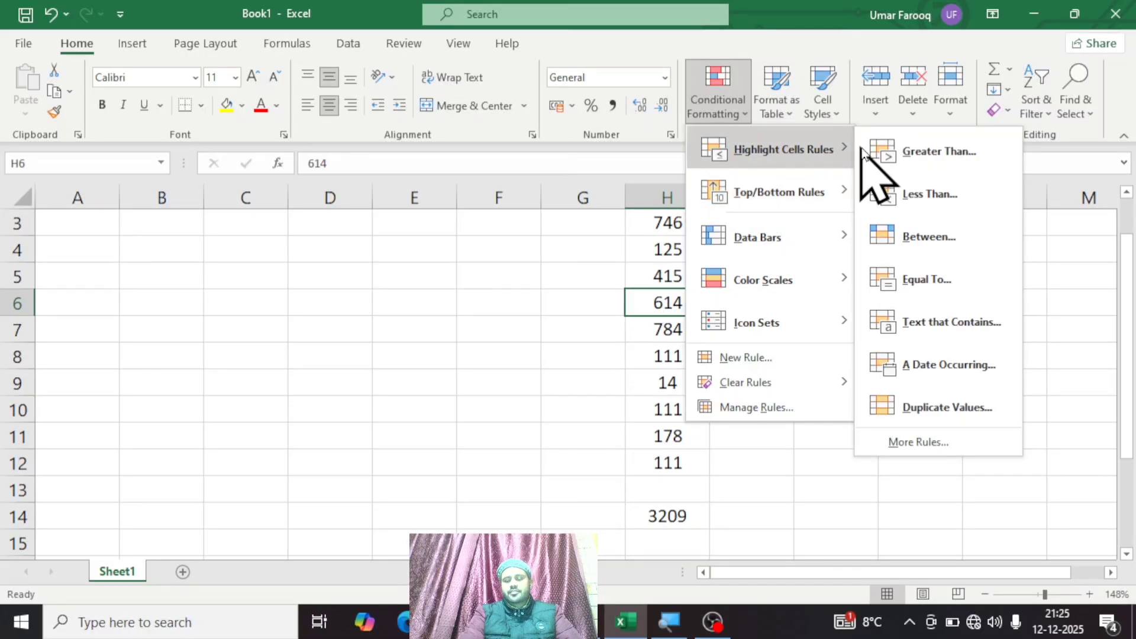
mouse_move(810, 224)
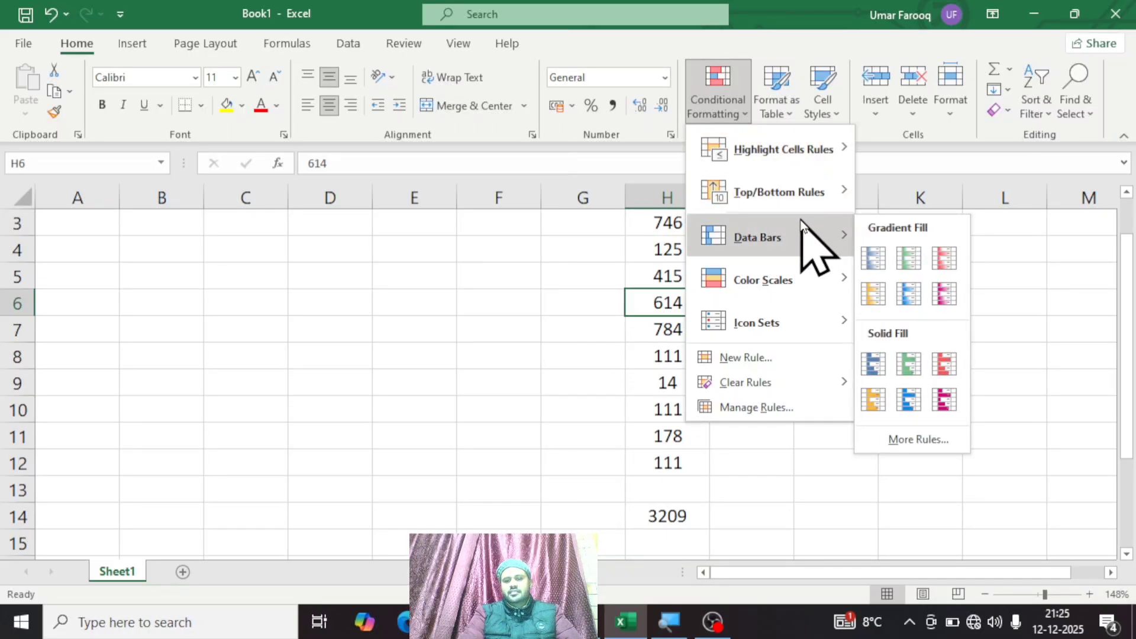
click(949, 291)
click(966, 382)
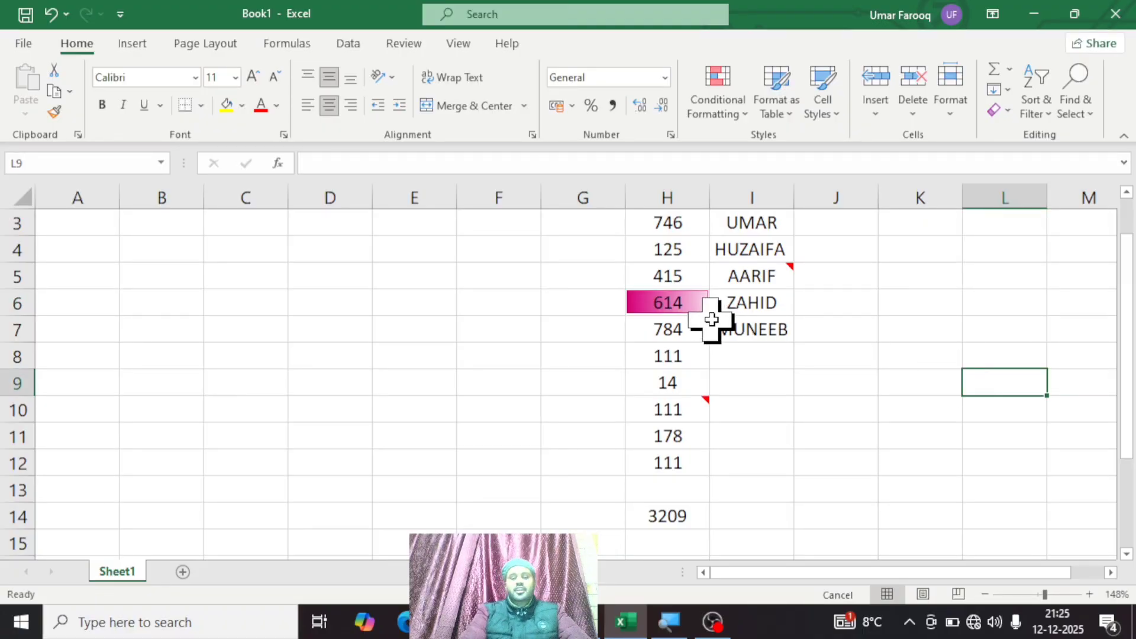
Step: From the SUM cell H14, use Find & Select Conditional Formatting to jump to the cell with the data bar
click(696, 302)
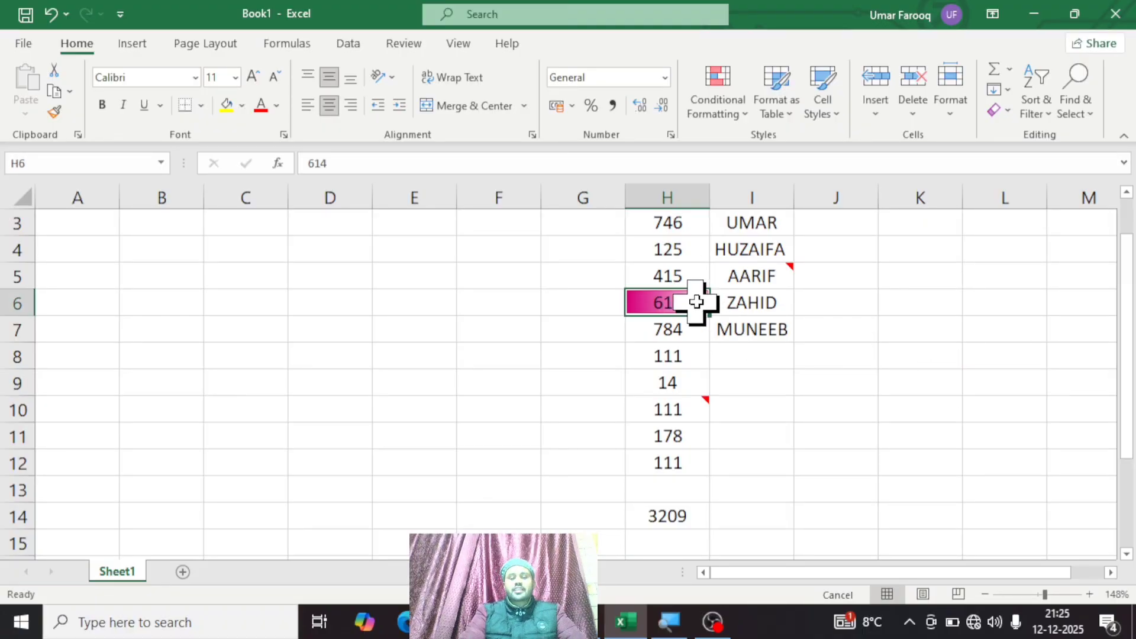
click(676, 516)
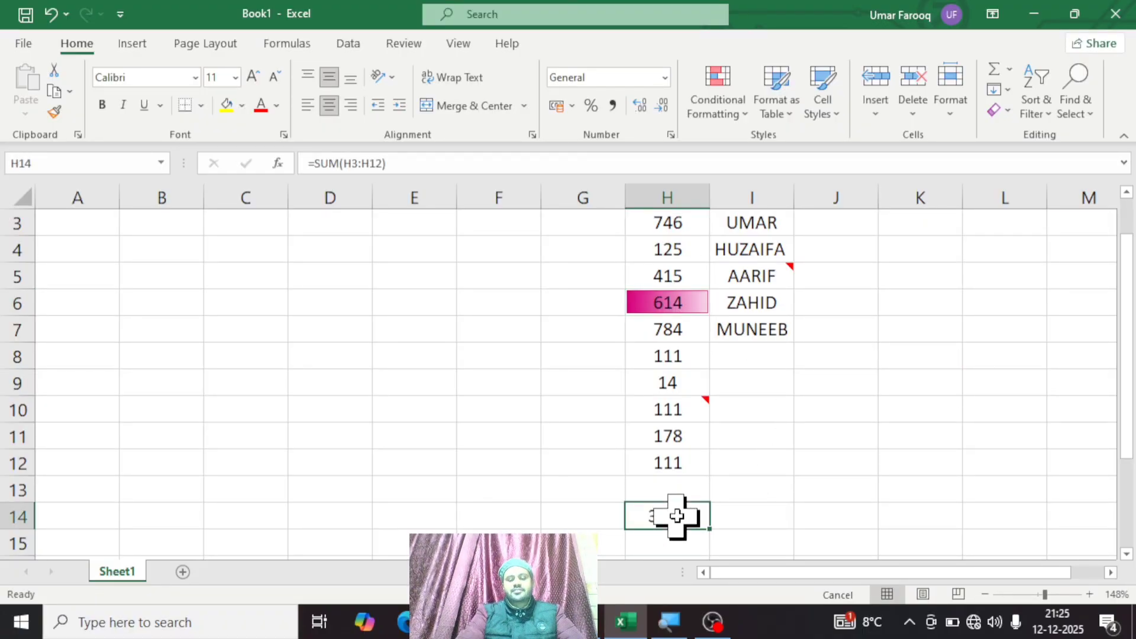
click(1083, 113)
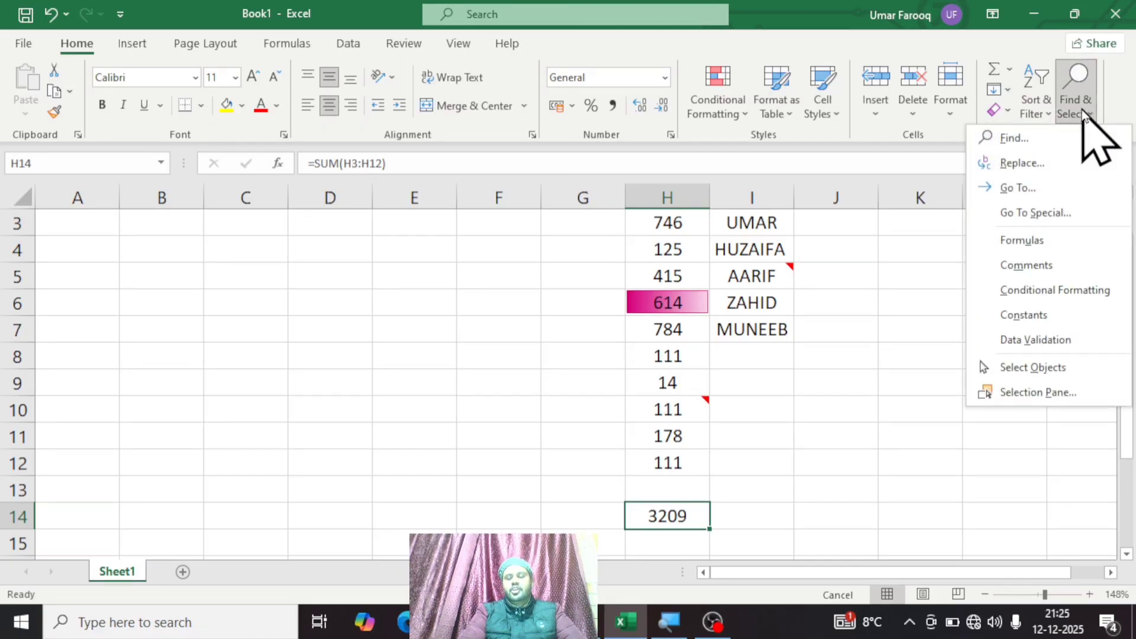
click(1039, 291)
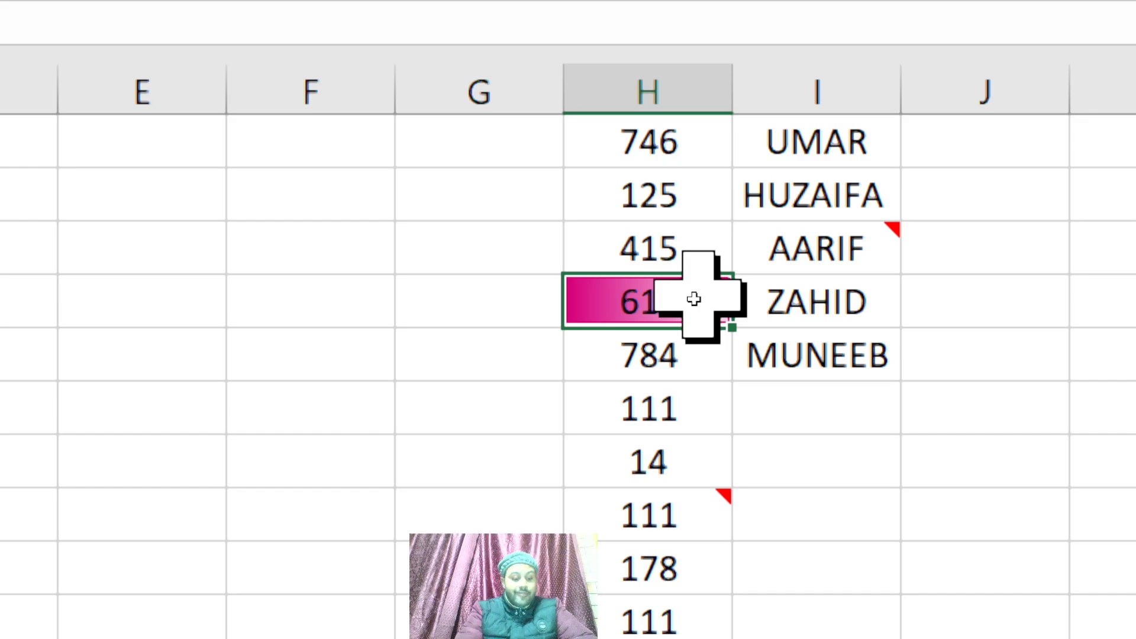
key(alt)
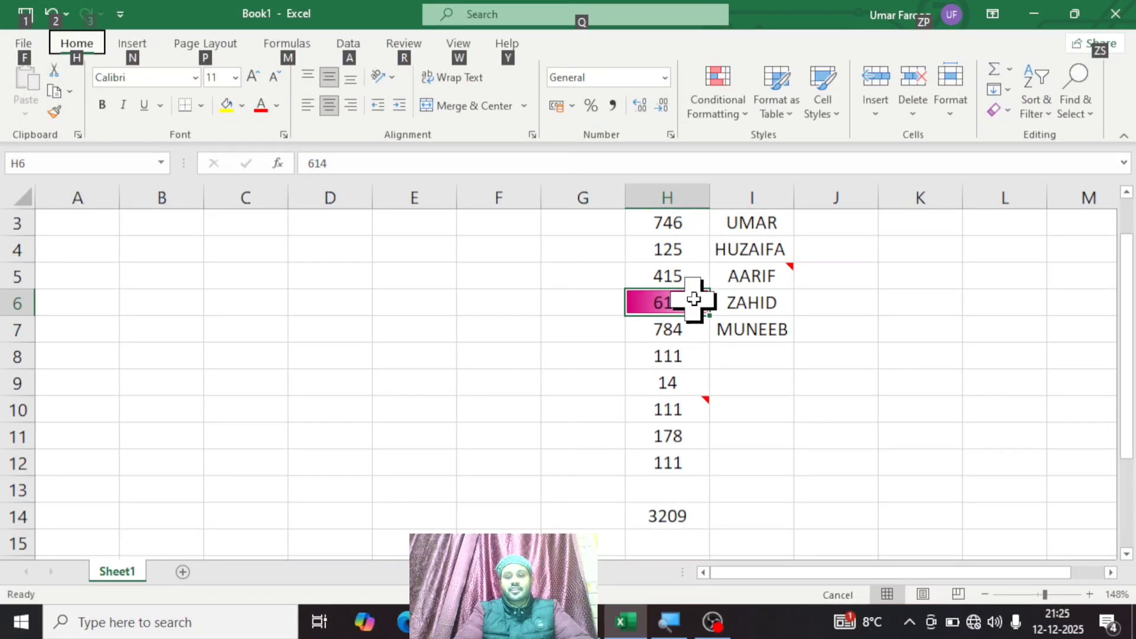
Step: Use Go To Special with the Comments option to select all commented cells
click(1076, 110)
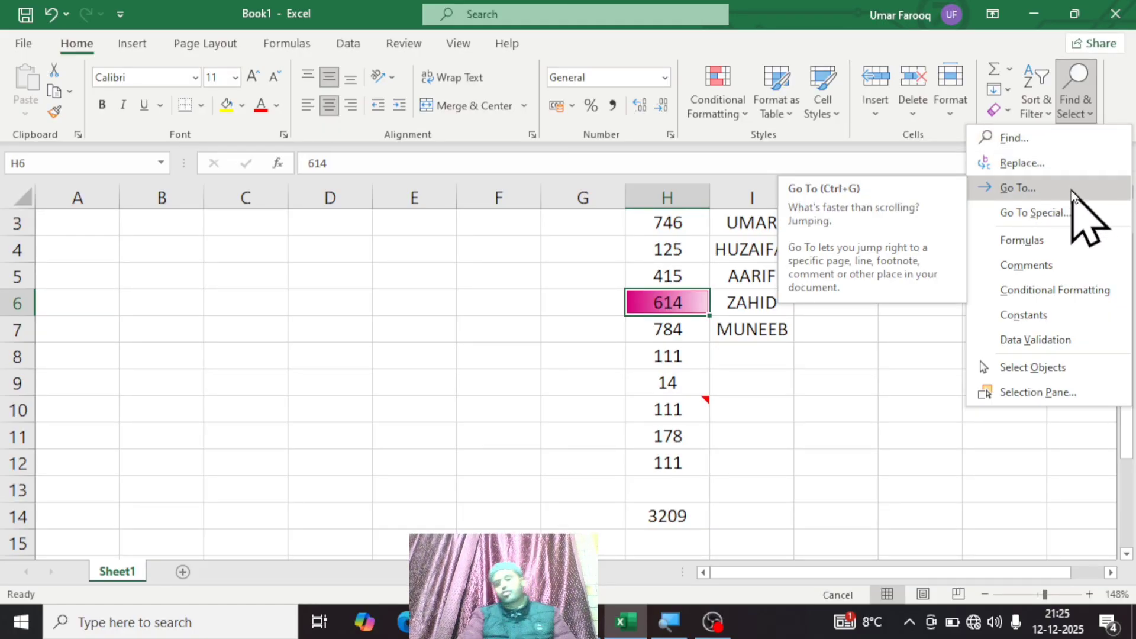
click(1048, 214)
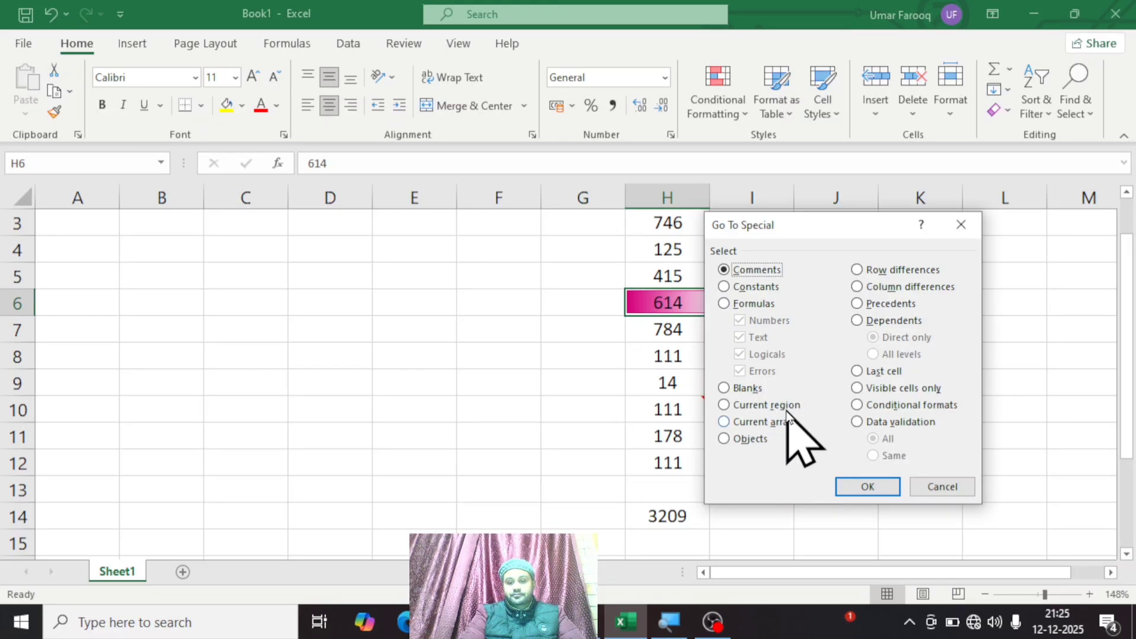
click(868, 486)
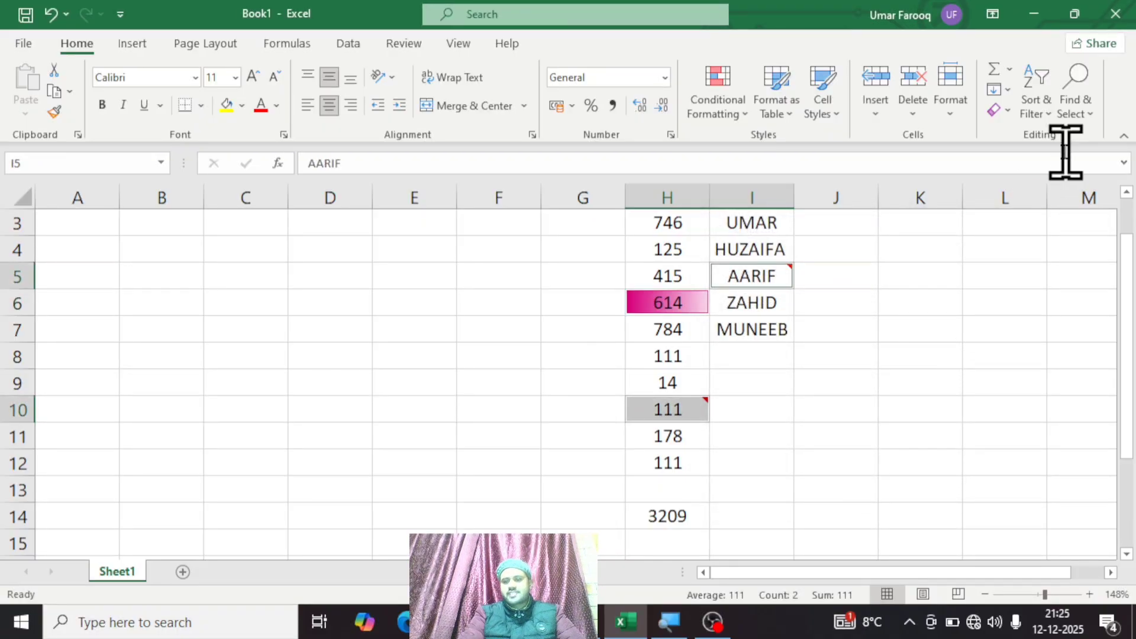
right_click(1075, 121)
click(1077, 102)
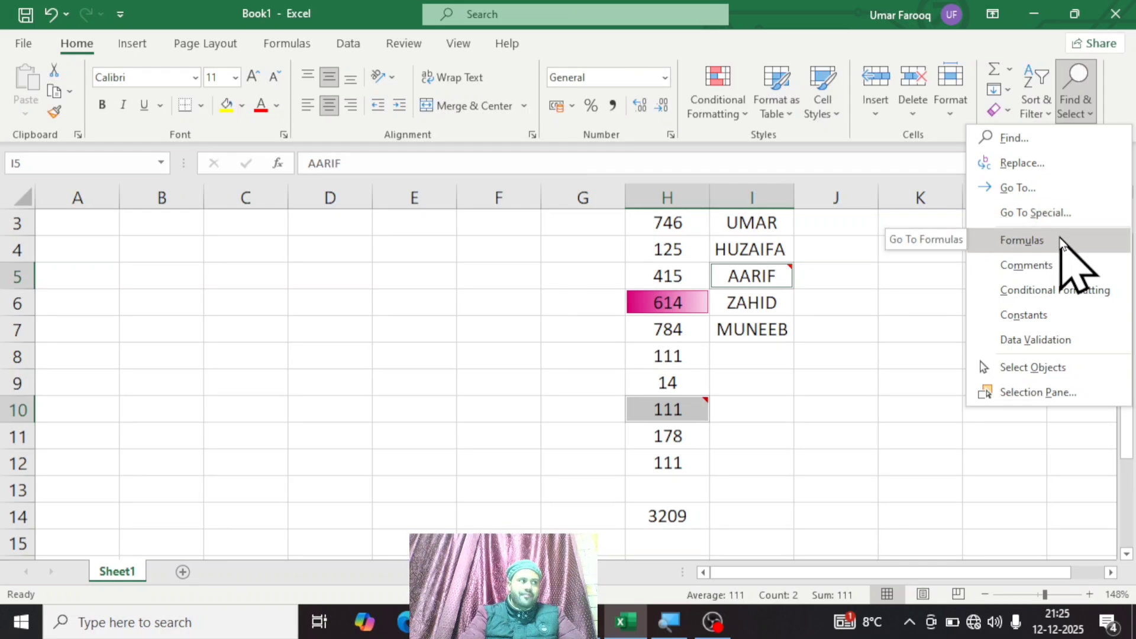
click(829, 358)
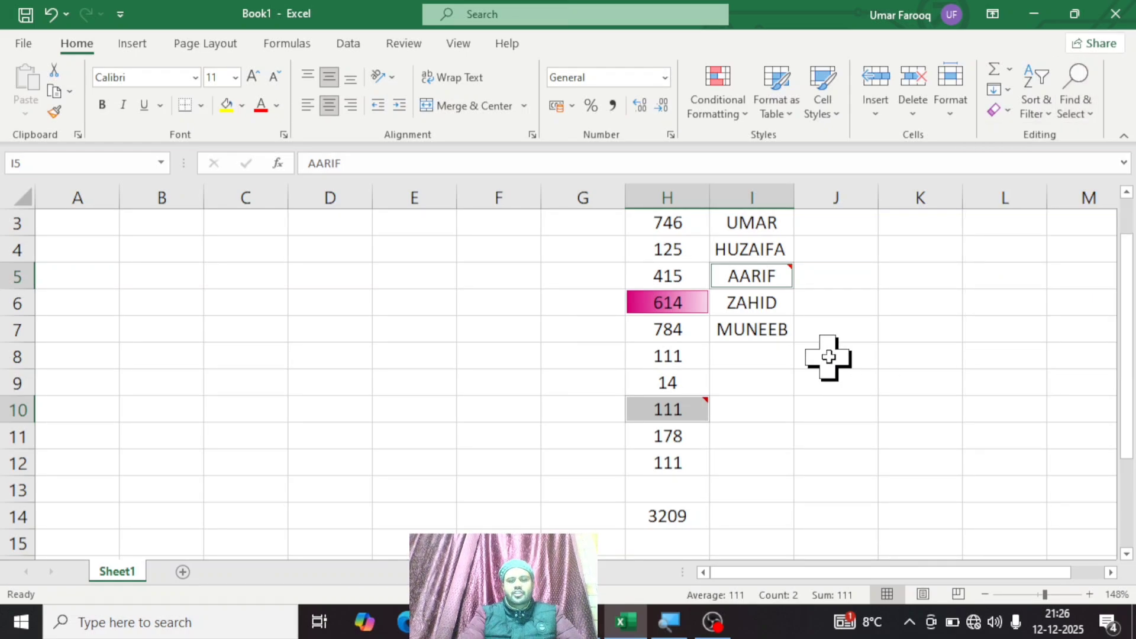
Step: Select cell H5 and use Find & Select Formulas to jump to the SUM formula in H14
click(675, 225)
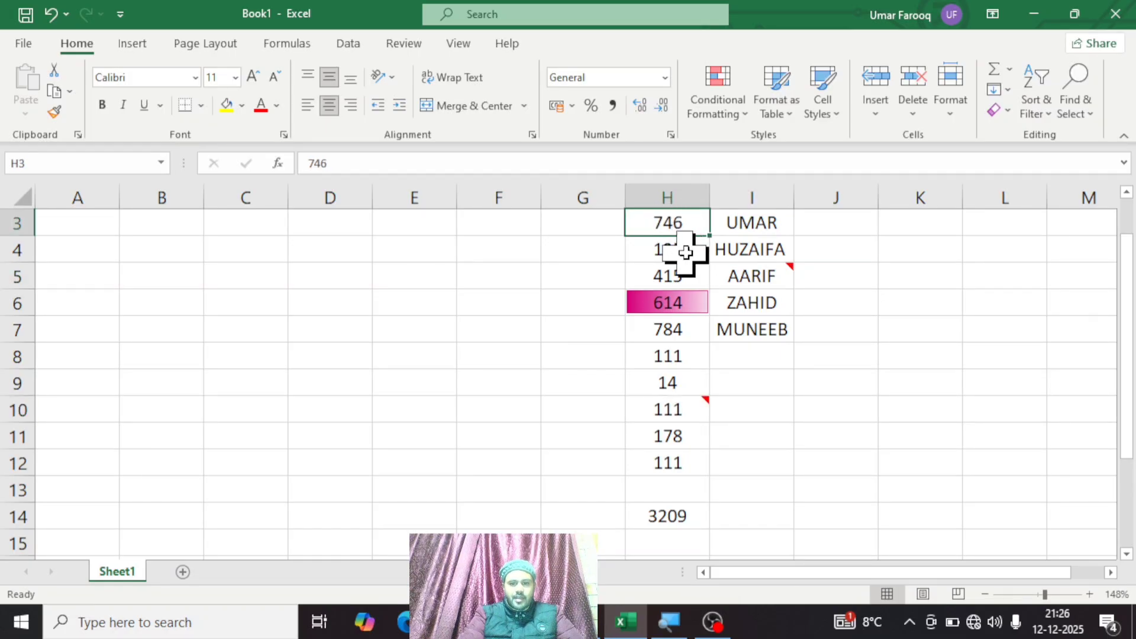
click(683, 253)
click(682, 277)
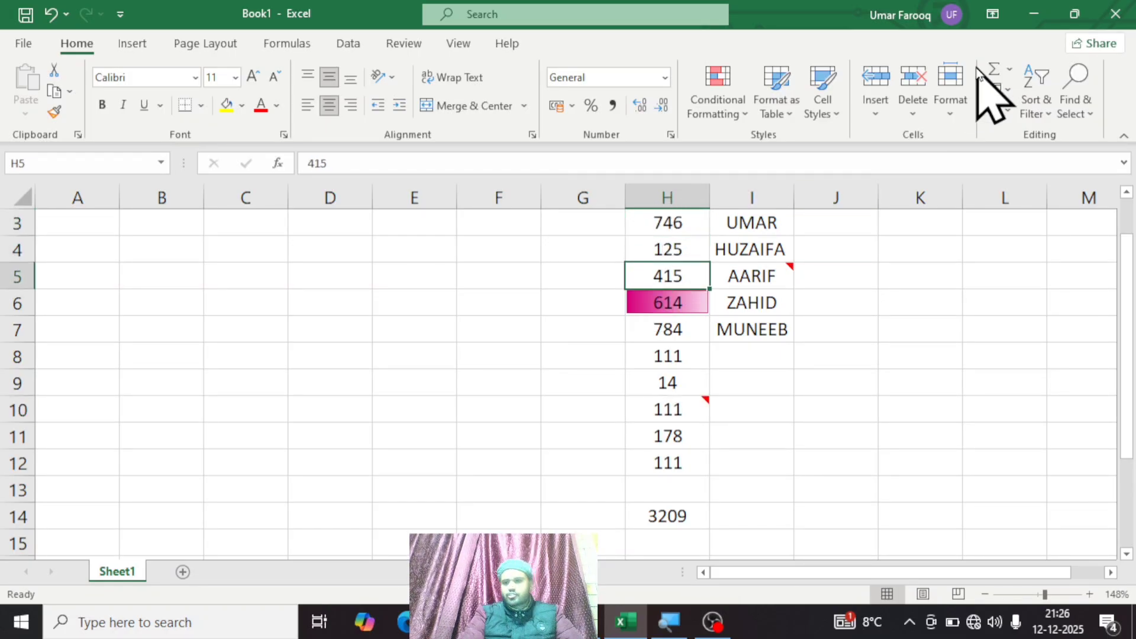
click(1076, 91)
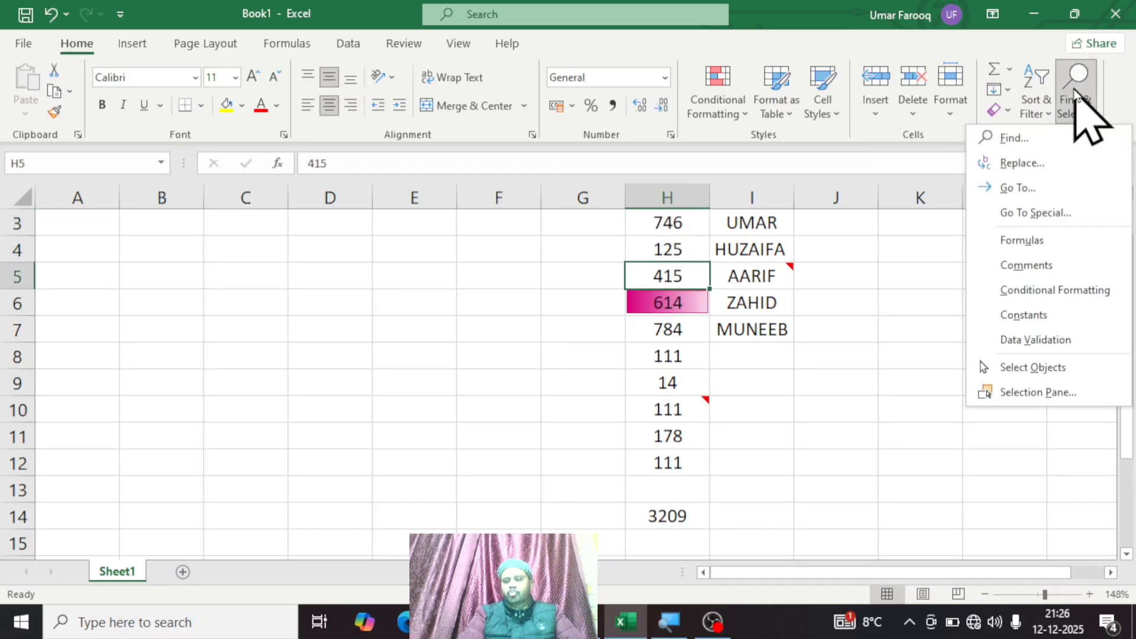
click(1043, 241)
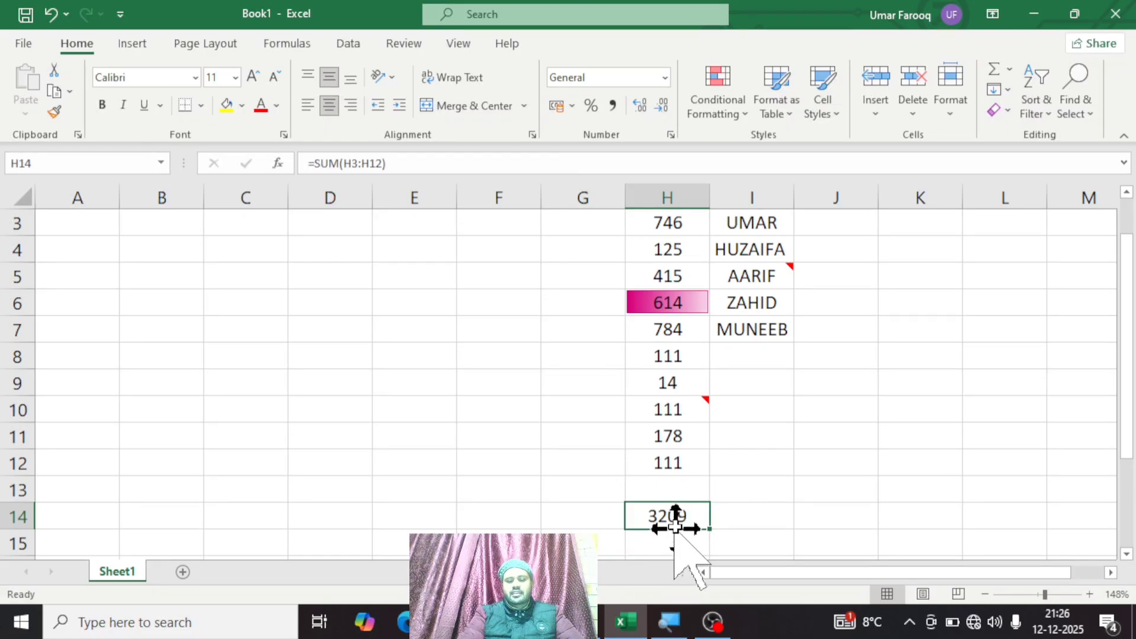
click(1087, 117)
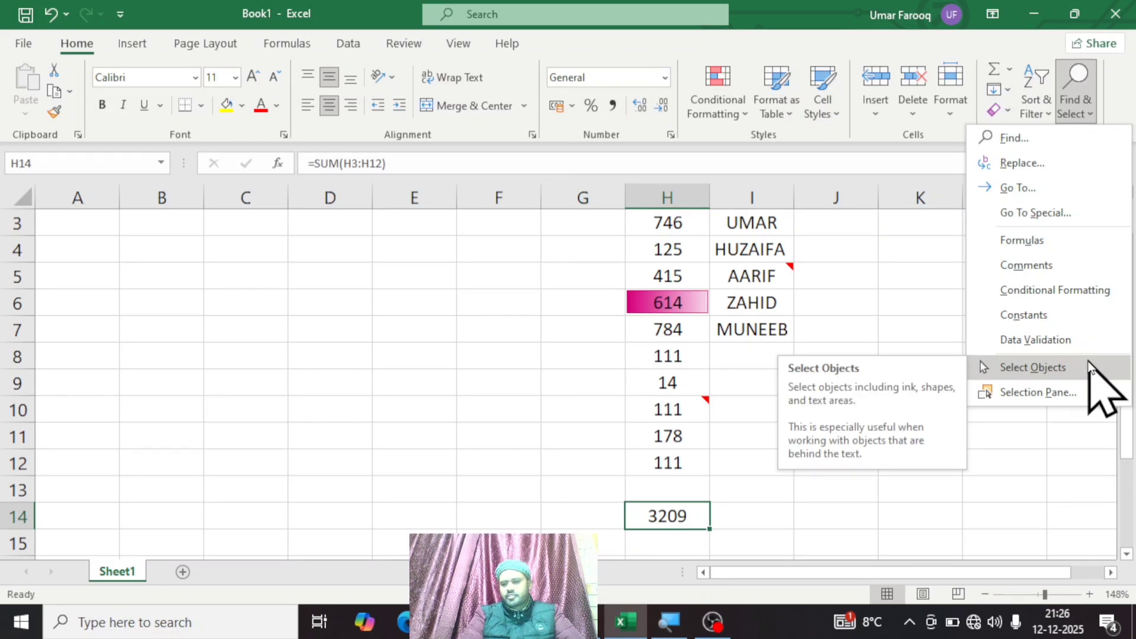
click(526, 367)
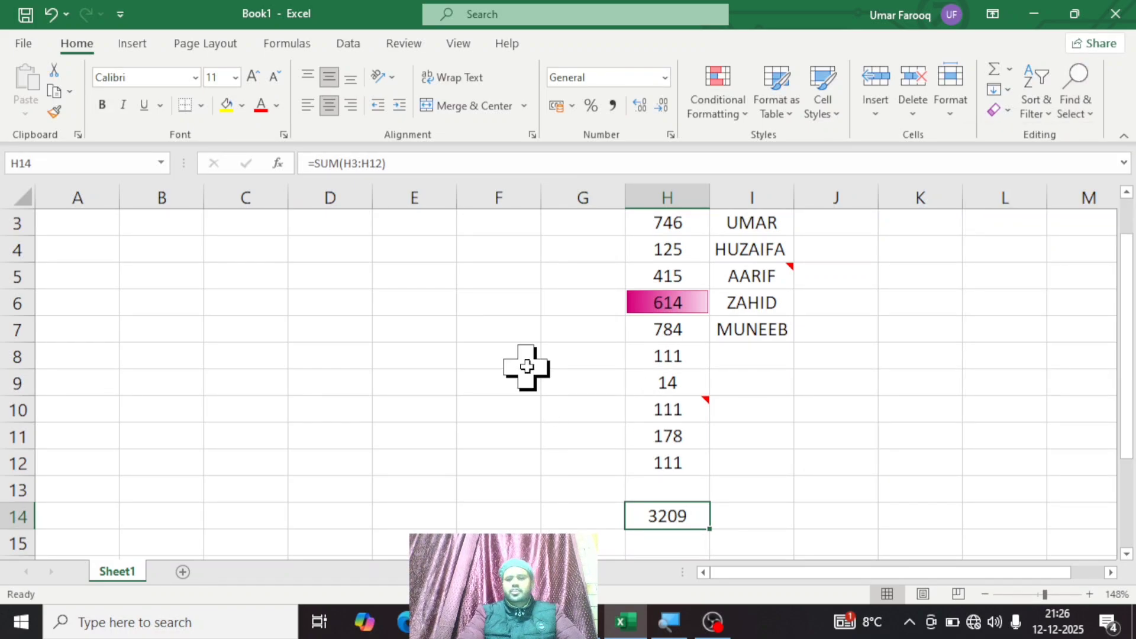
click(129, 45)
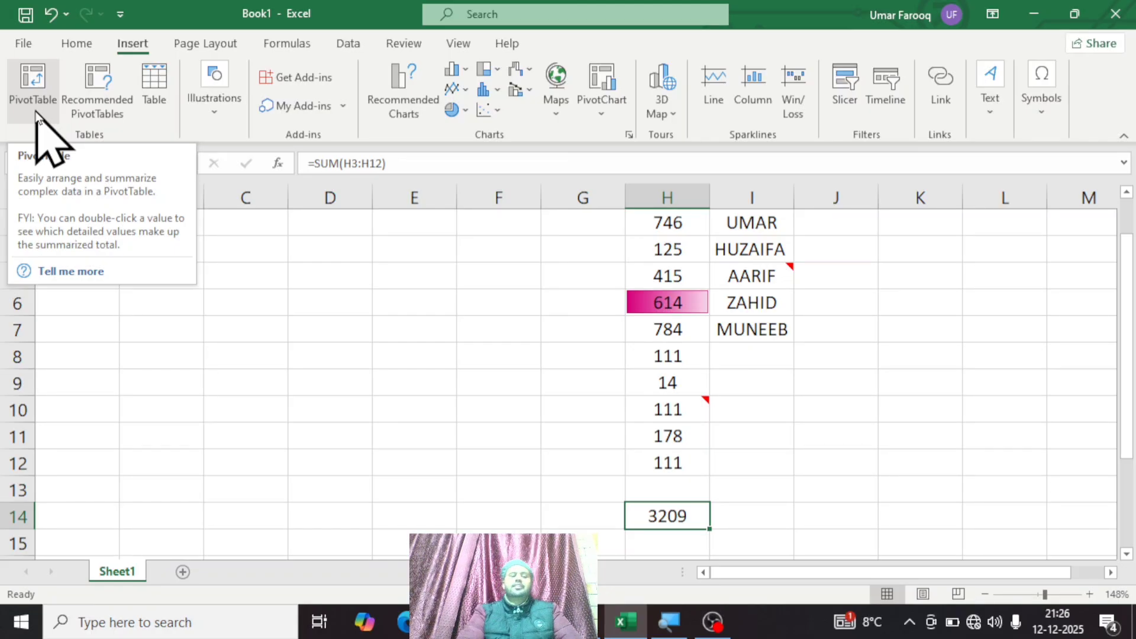
click(419, 347)
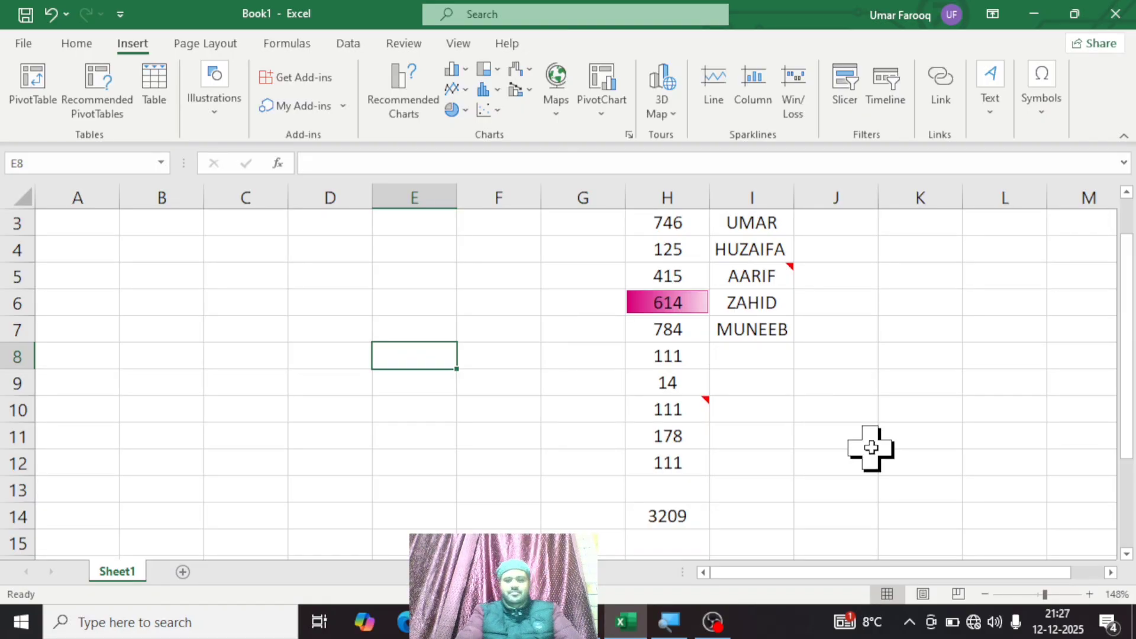
click(1028, 322)
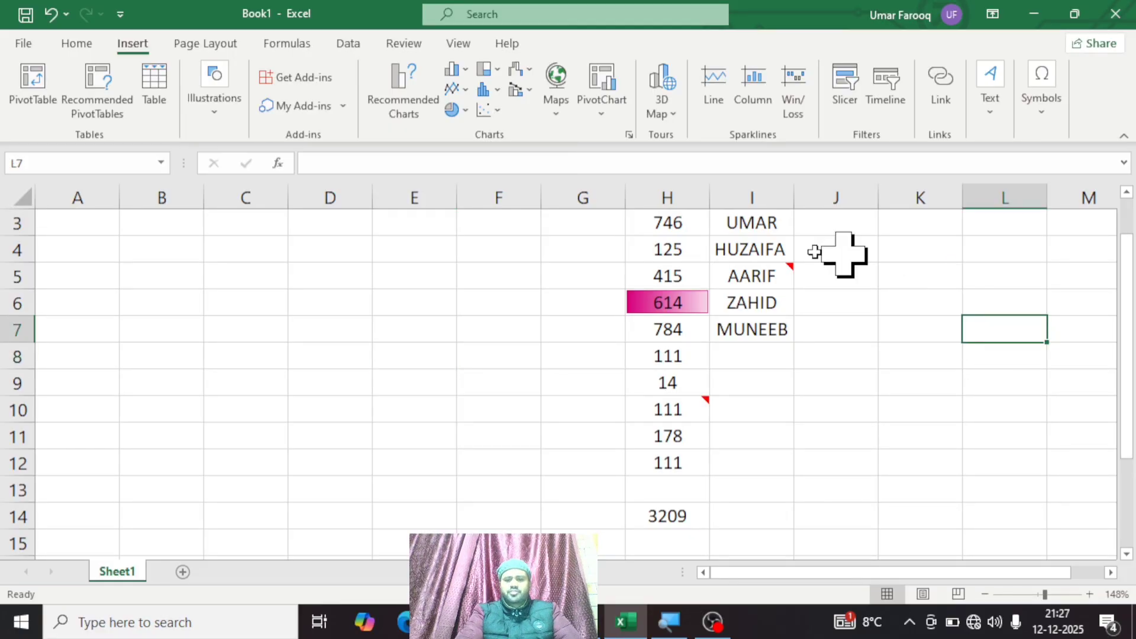
drag(752, 238, 761, 330)
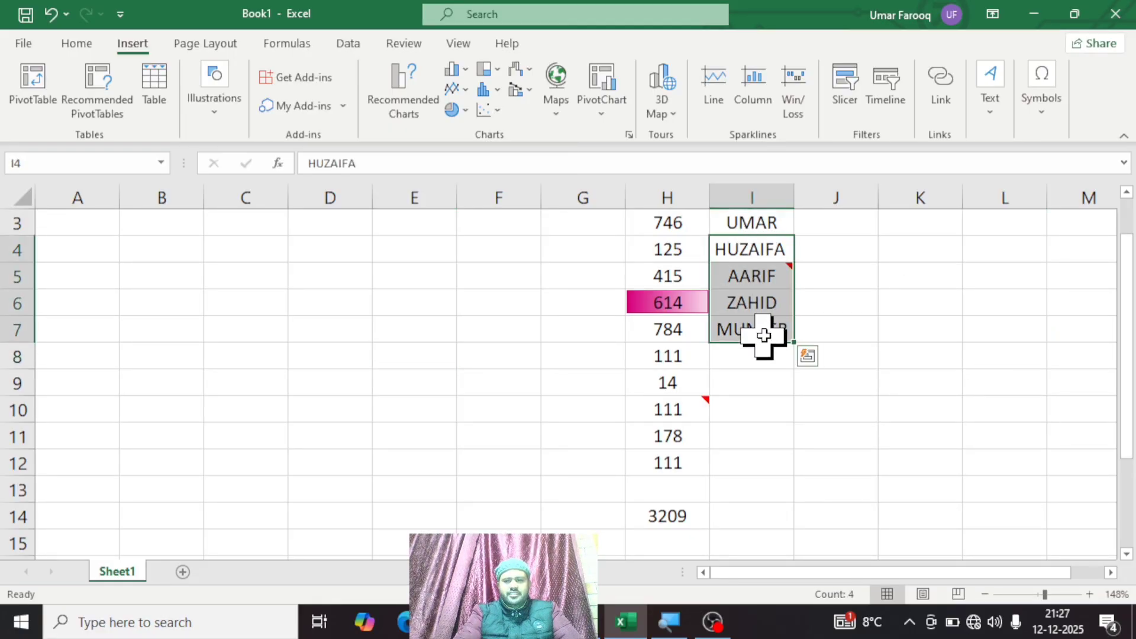
click(681, 272)
drag(681, 272, 734, 447)
click(891, 381)
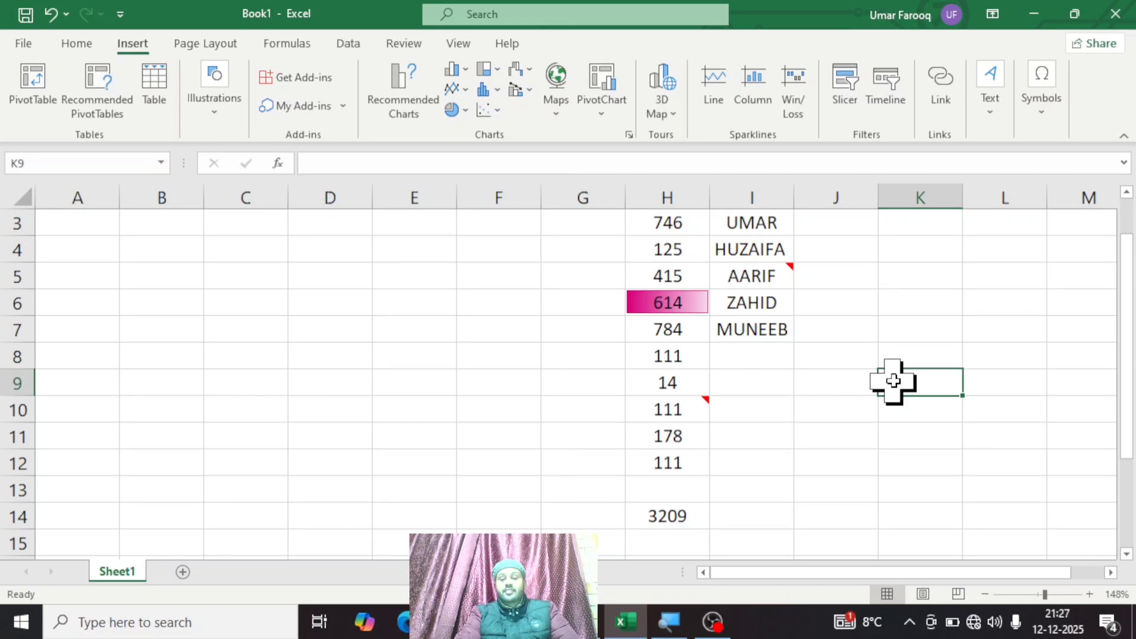
click(678, 310)
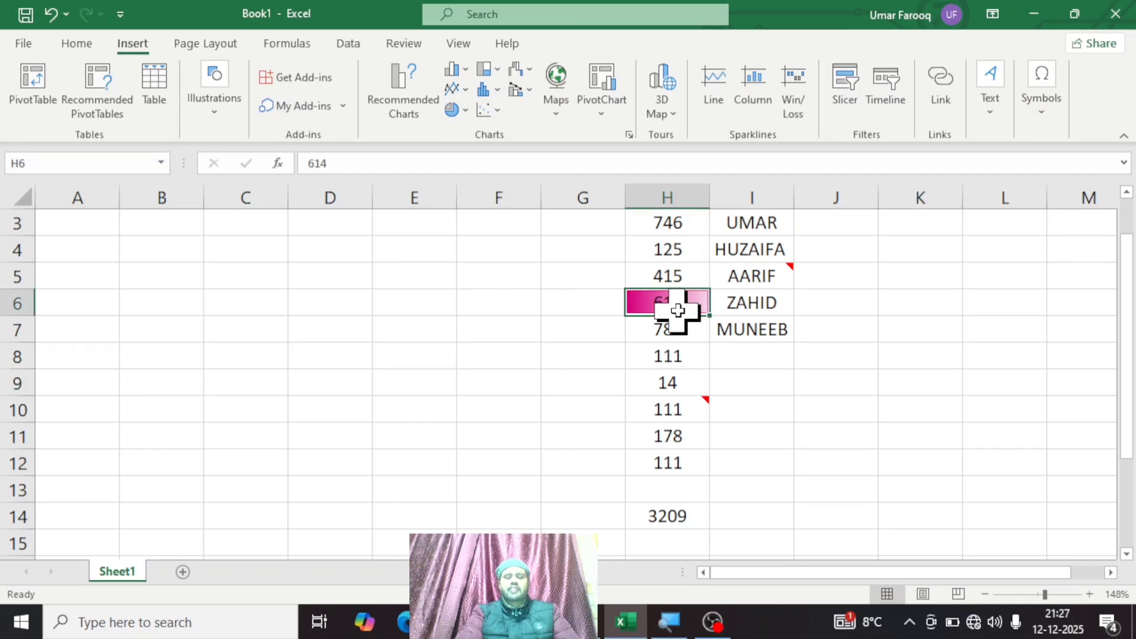
click(443, 313)
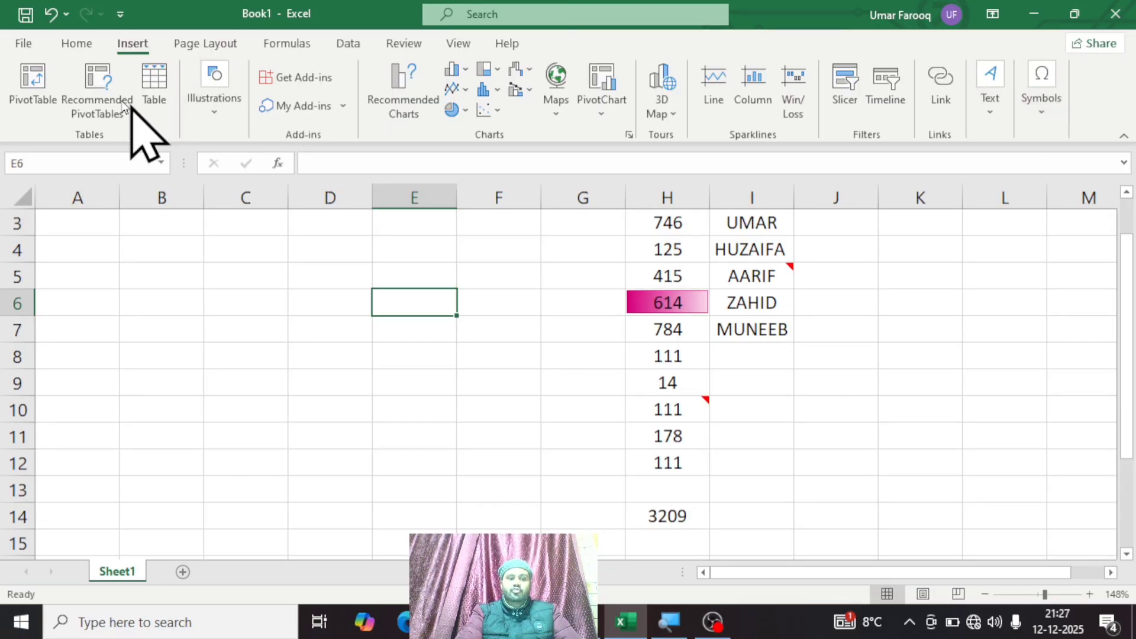
click(77, 43)
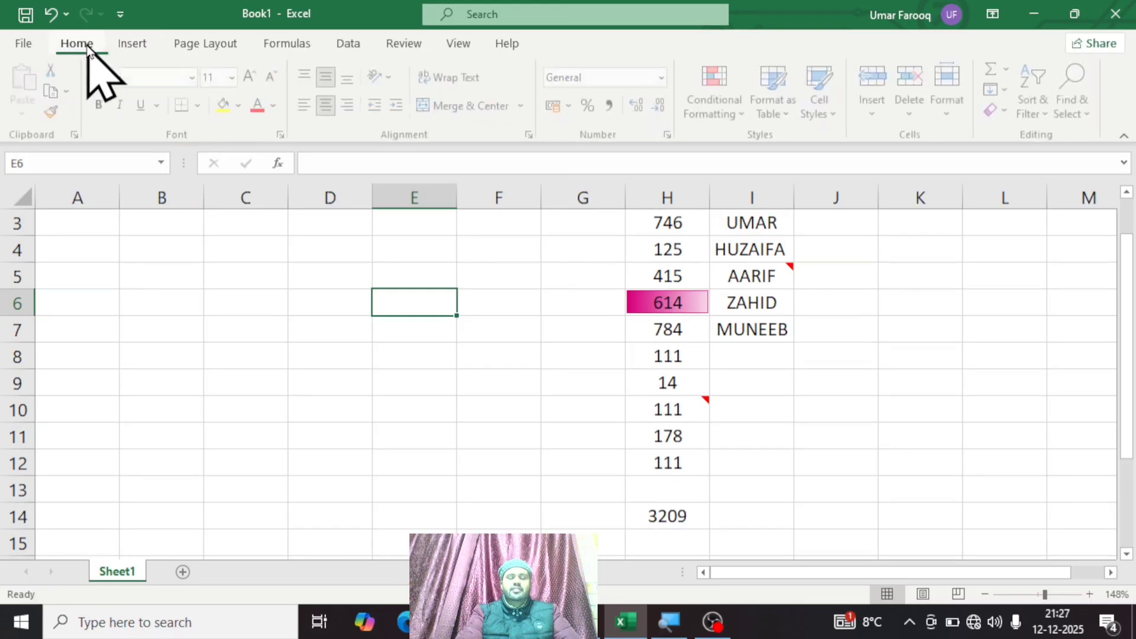